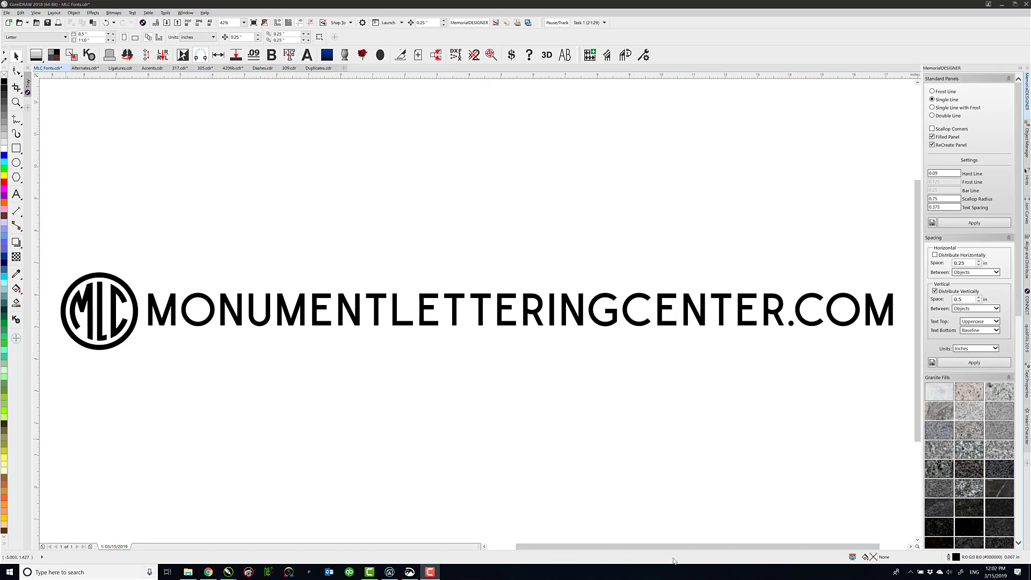
In Alternates.cdr, replace the two-line "OpenType Alternates" text with a first name in all capitals beginning with a double A
{"action": "left_click", "coordinate": [119, 128]}
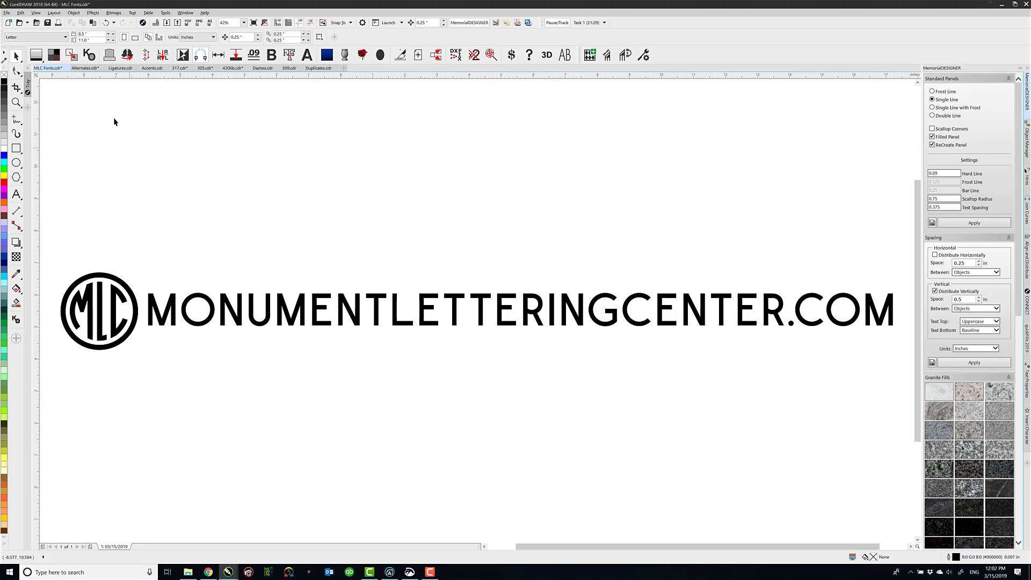
{"action": "left_click", "coordinate": [88, 70]}
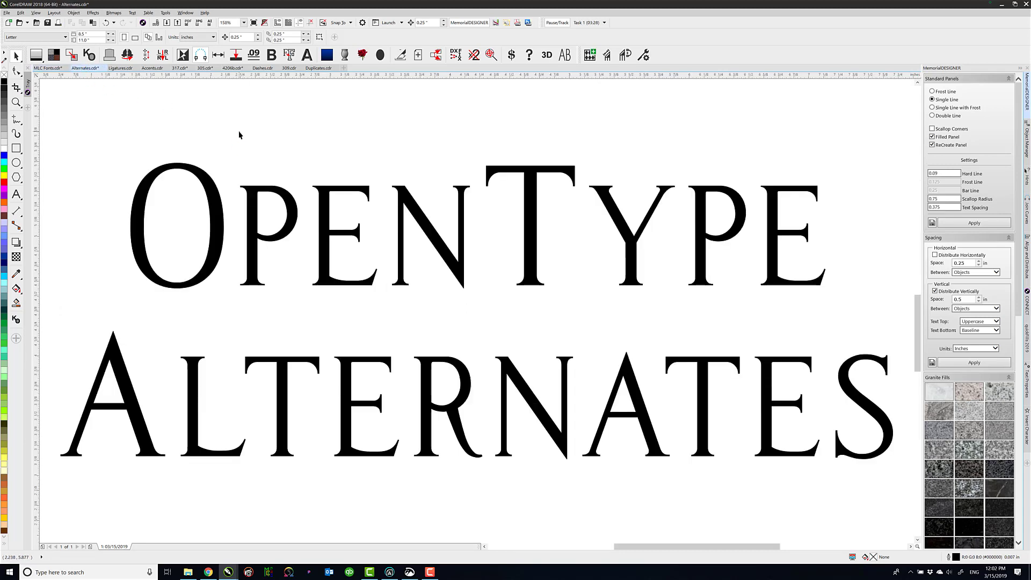
{"action": "left_click", "coordinate": [218, 208]}
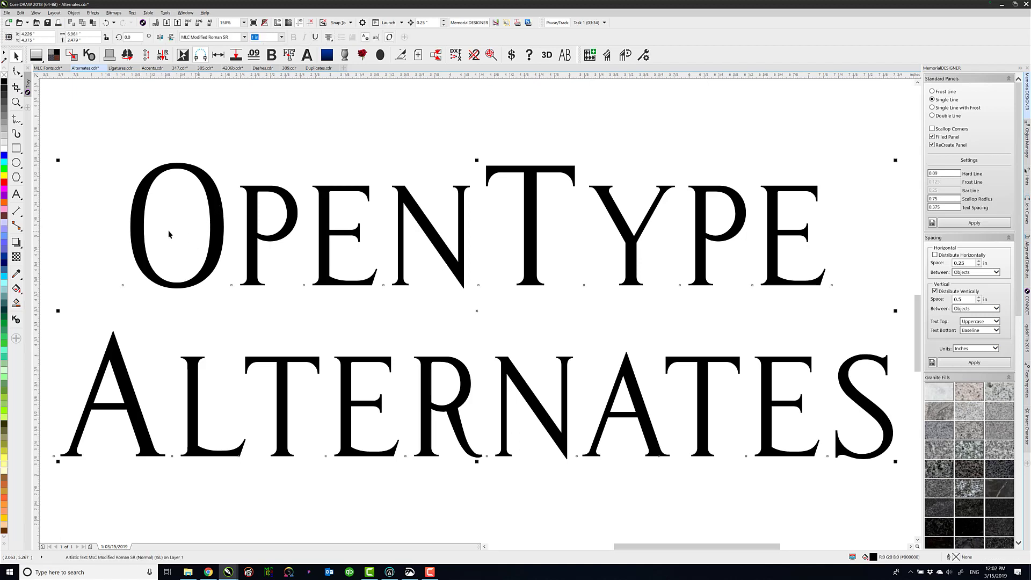
{"action": "left_click", "coordinate": [16, 194]}
{"action": "left_click", "coordinate": [297, 302]}
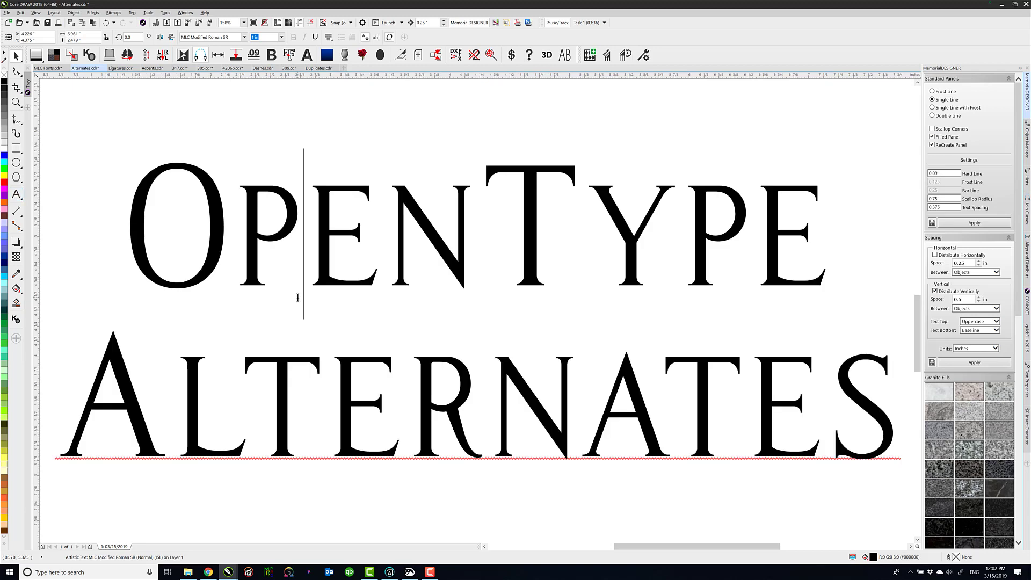
{"action": "key", "text": "ctrl+a"}
{"action": "type", "text": "AAR"}
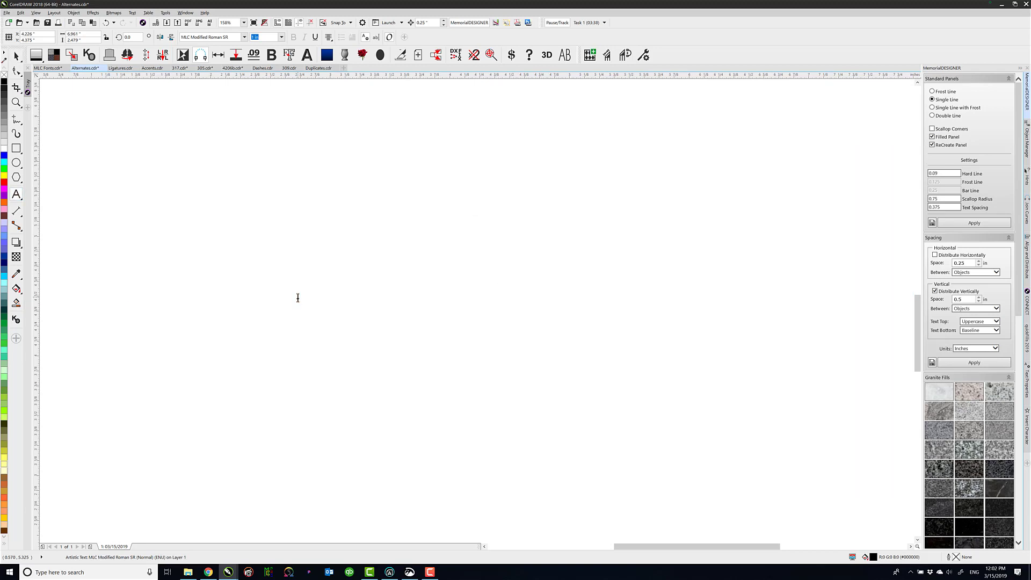
{"action": "type", "text": "ON"}
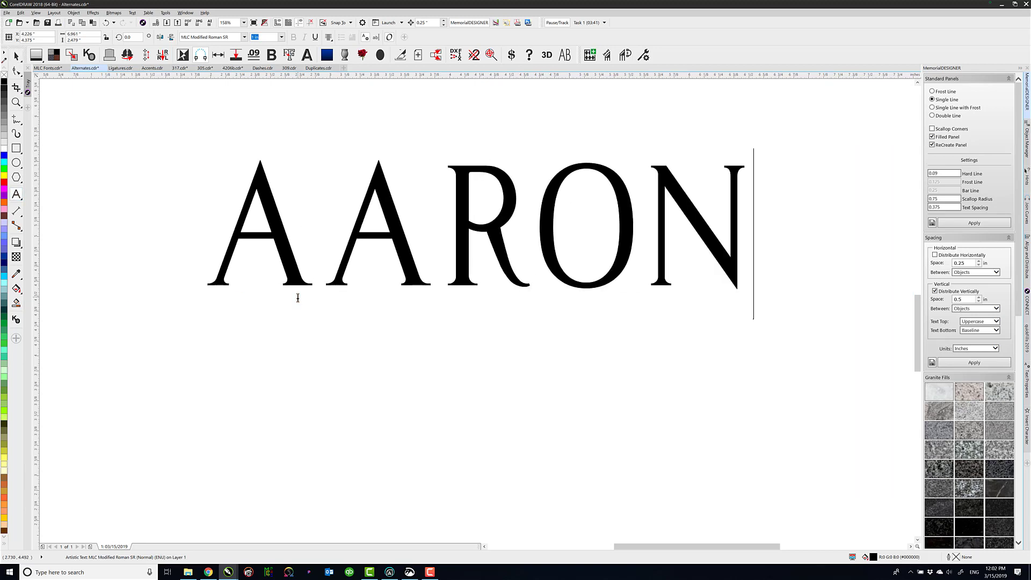
Apply the Stylistic Alternate glyph to the second A of the name
{"action": "left_click", "coordinate": [438, 278]}
{"action": "key", "text": "shift+Left"}
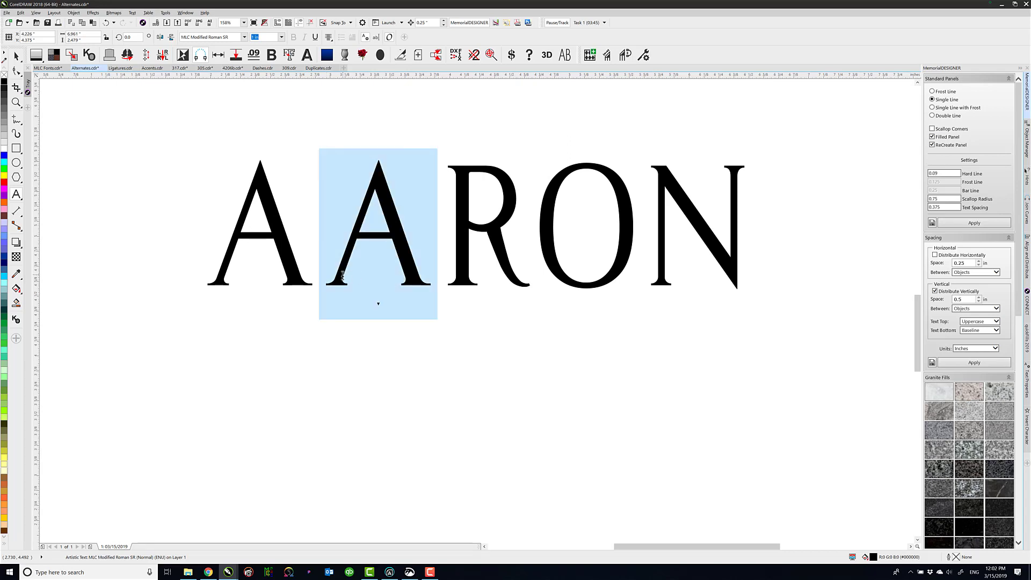
{"action": "left_click", "coordinate": [378, 305]}
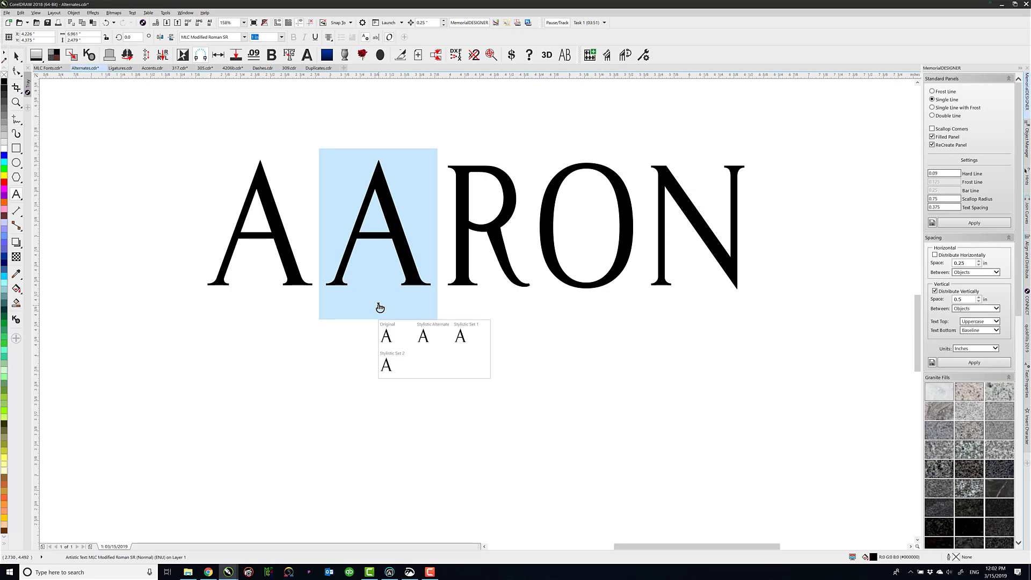
{"action": "left_click", "coordinate": [433, 339]}
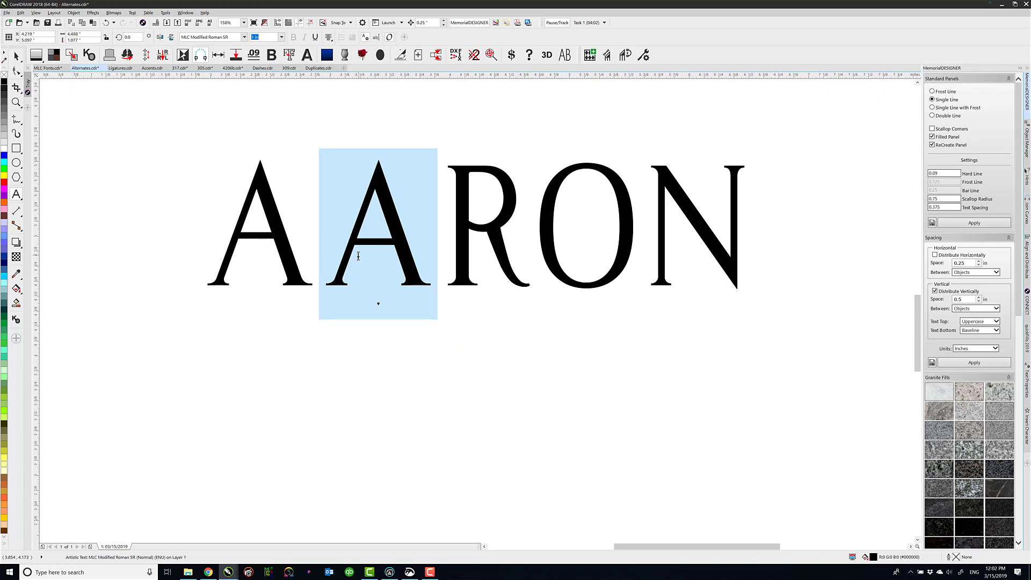
{"action": "left_click", "coordinate": [16, 56]}
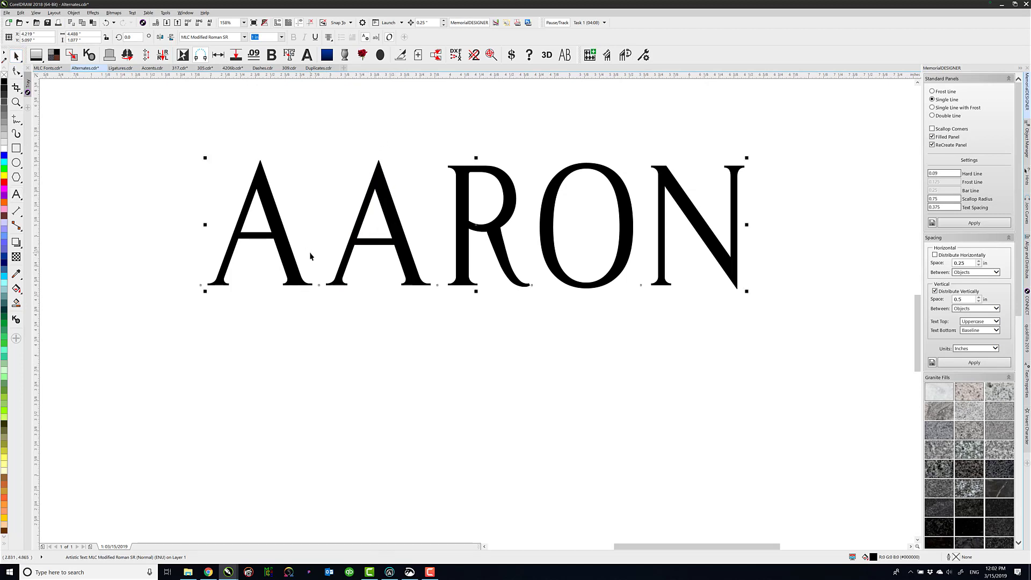
Replace the text with another first name starting with W, using a full-size initial and small capitals for the rest
{"action": "double_click", "coordinate": [318, 231]}
{"action": "key", "text": "ctrl+a"}
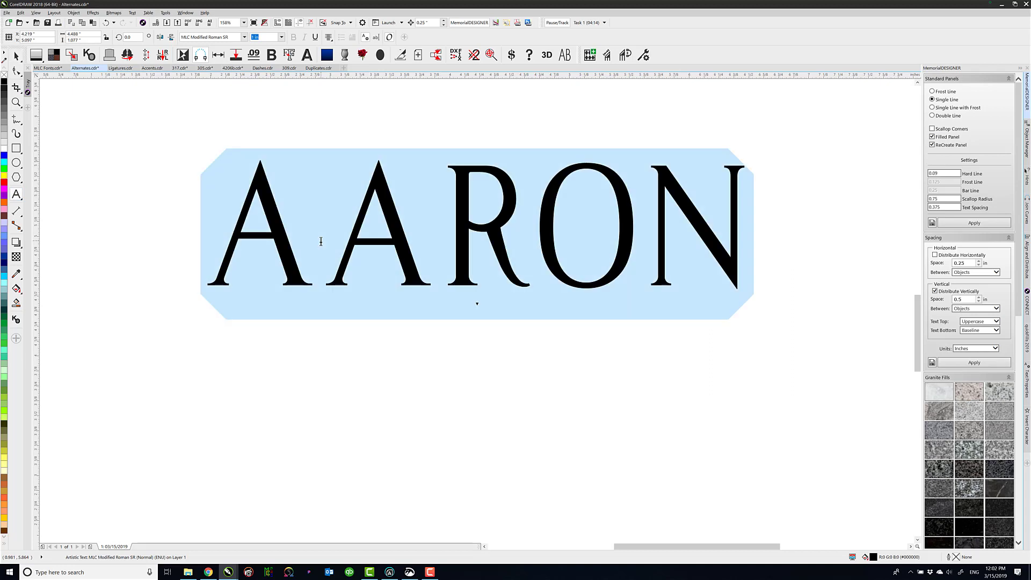
{"action": "type", "text": "W"}
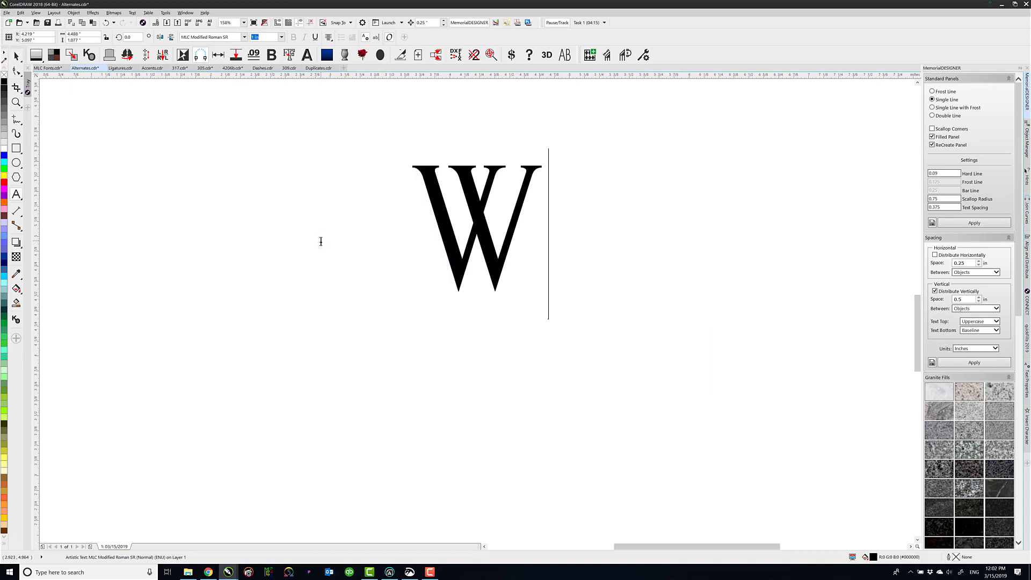
{"action": "type", "text": "YATT"}
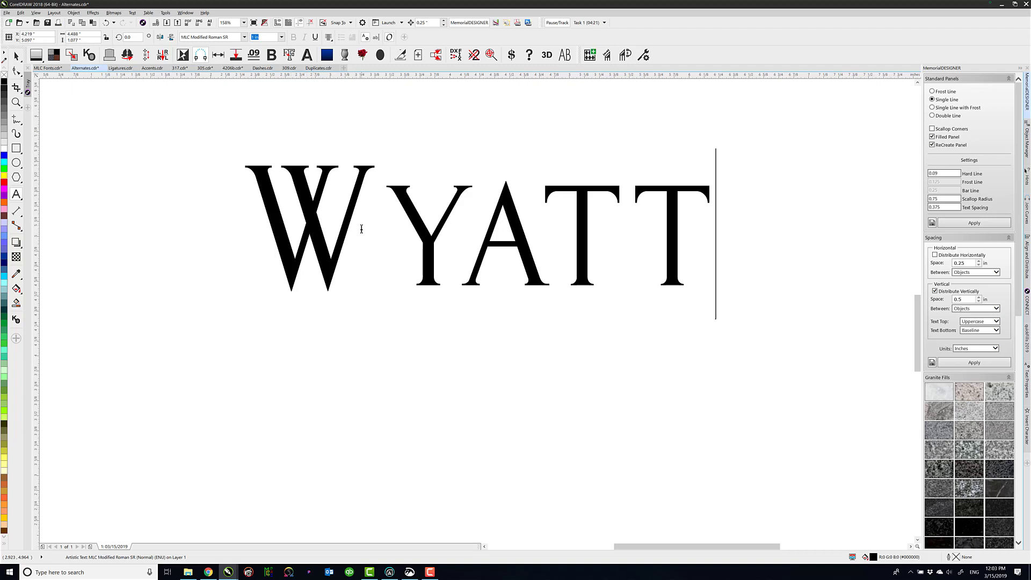
Apply the Stylistic Alternate glyph to the initial W
{"action": "left_click_drag", "start_coordinate": [370, 227], "coordinate": [263, 225]}
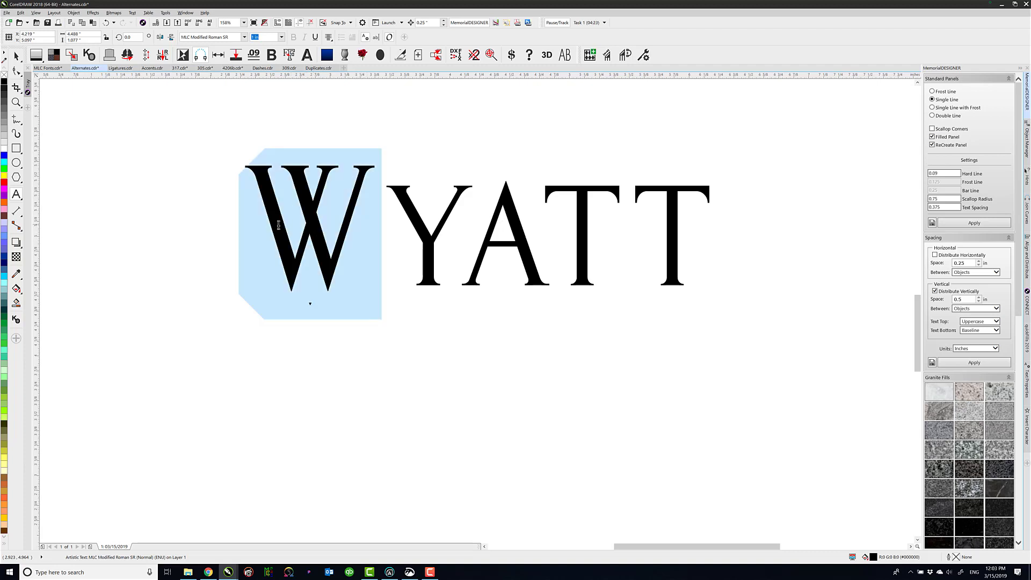
{"action": "left_click", "coordinate": [311, 305]}
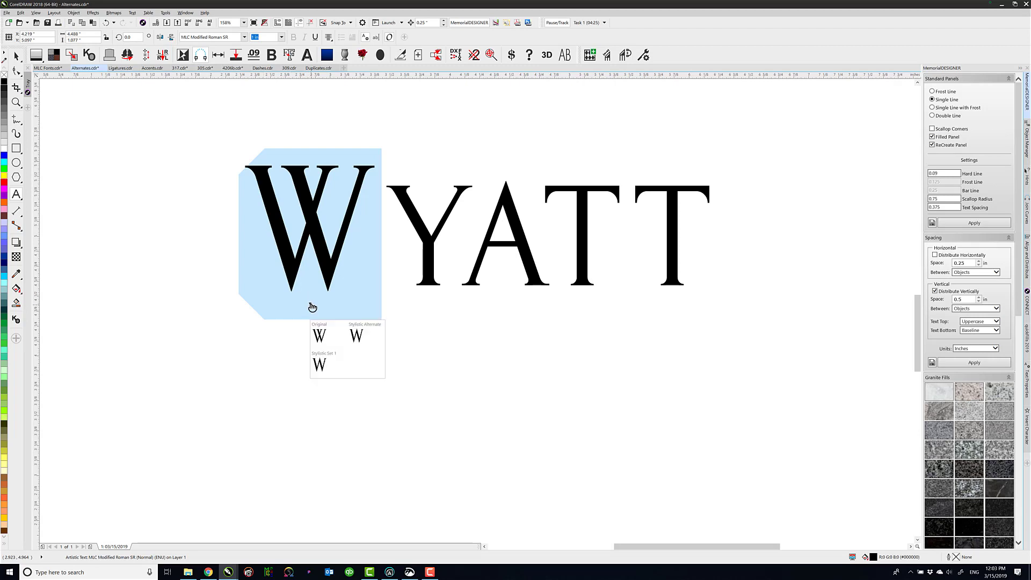
{"action": "left_click", "coordinate": [358, 336]}
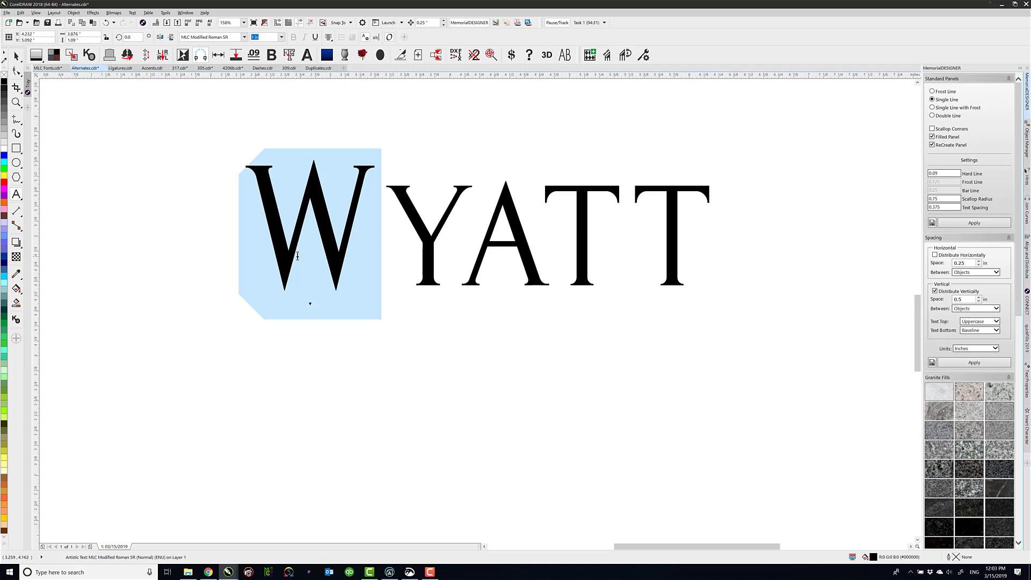
Enclose the name in double quotation marks
{"action": "left_click", "coordinate": [263, 256]}
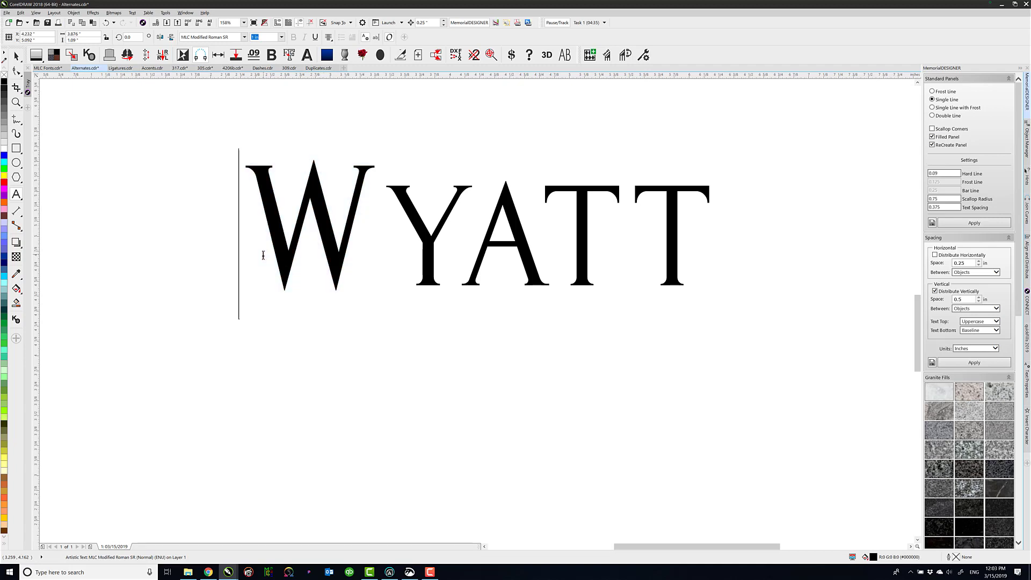
{"action": "type", "text": "\""}
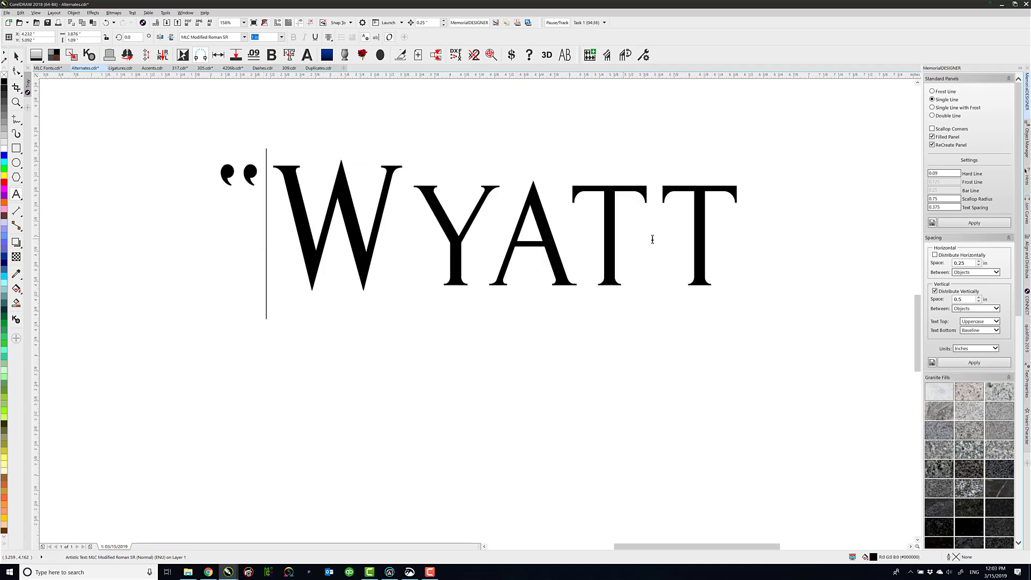
{"action": "left_click", "coordinate": [735, 225]}
{"action": "type", "text": "\""}
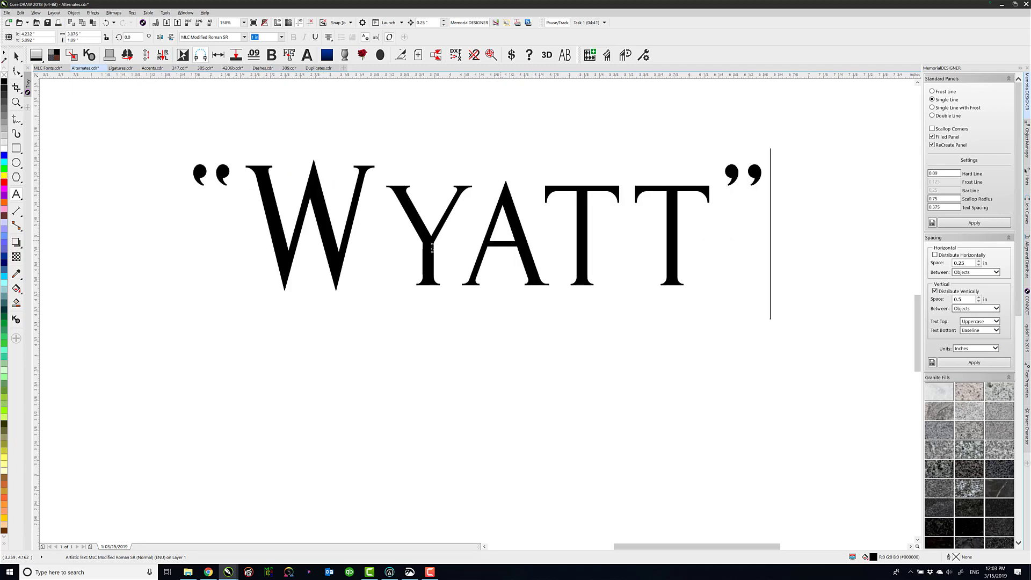
Remove the Stylistic Alternate from the opening quotation mark in front of the name
{"action": "left_click_drag", "start_coordinate": [244, 186], "coordinate": [189, 186]}
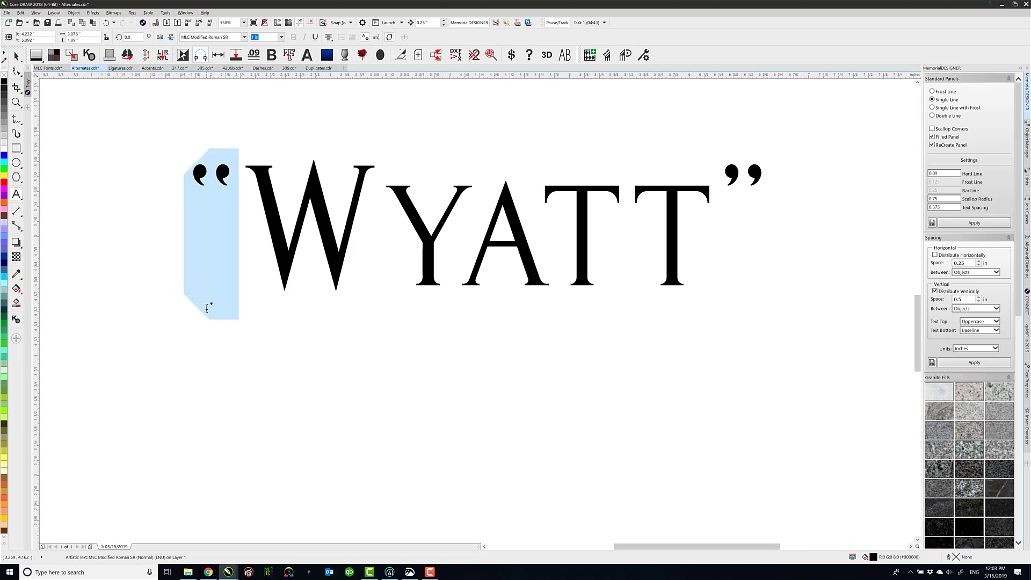
{"action": "left_click", "coordinate": [211, 304]}
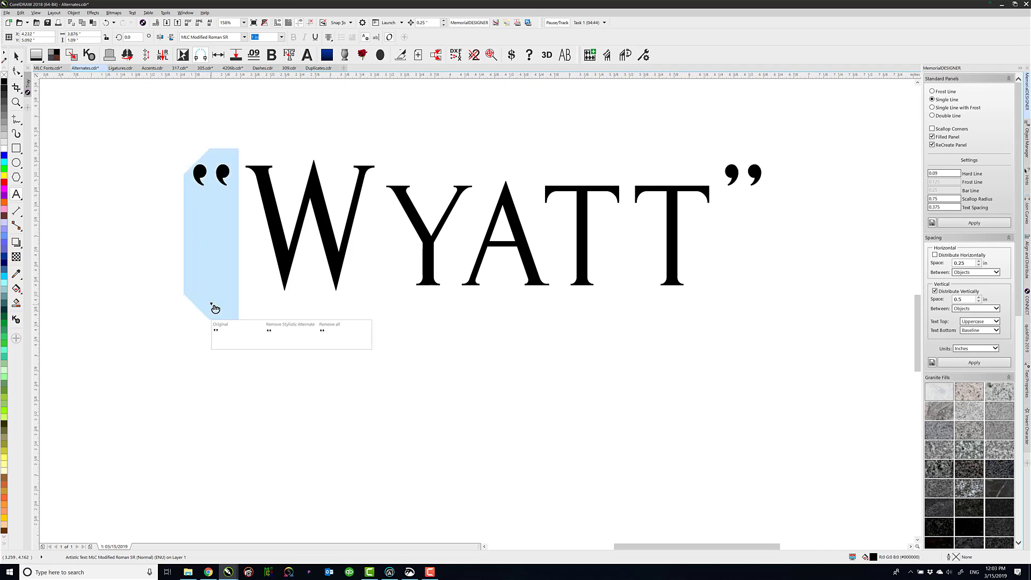
{"action": "left_click", "coordinate": [278, 337]}
{"action": "key", "text": "Escape"}
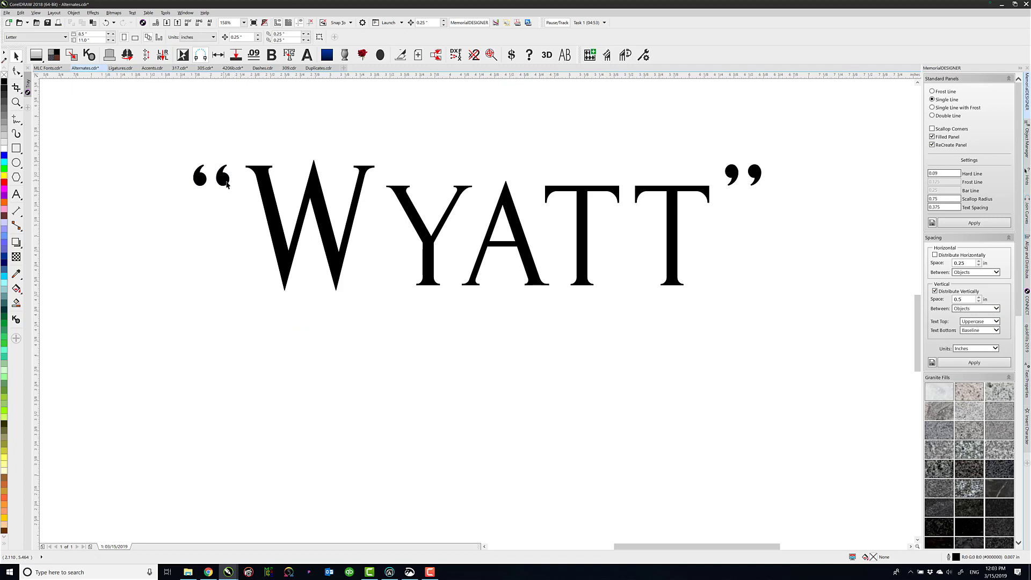
{"action": "key", "text": "F4"}
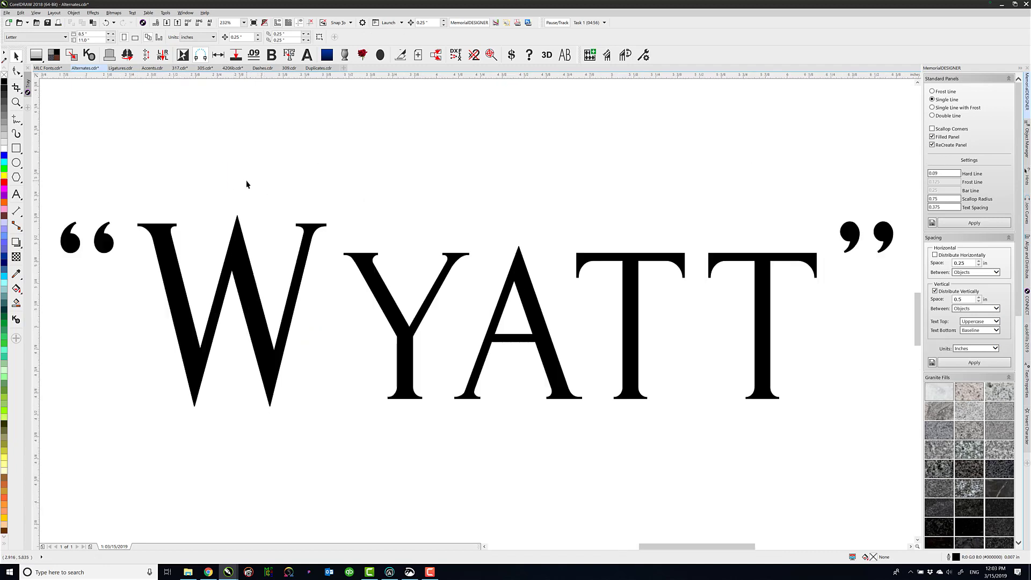
In Ligatures.cdr, apply Discretionary Ligatures to the letters "Co" at the start of "Commercial Gothic VMC"
{"action": "left_click", "coordinate": [117, 69]}
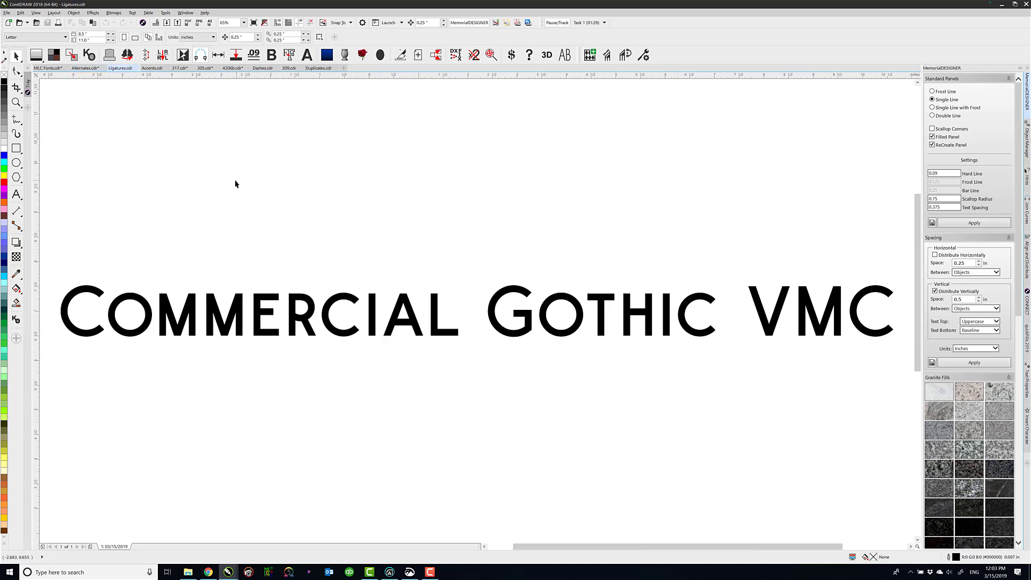
{"action": "left_click", "coordinate": [16, 194]}
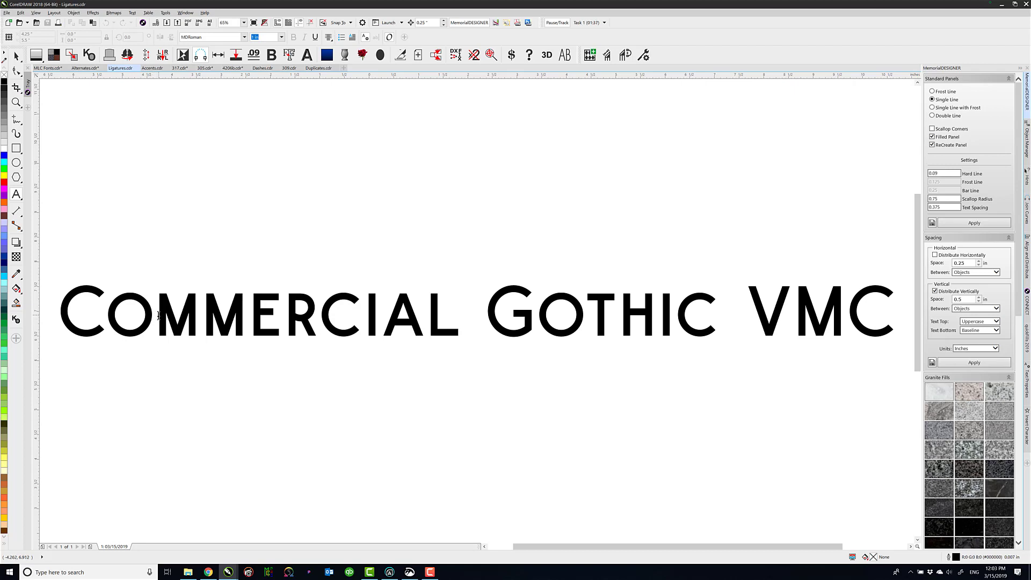
{"action": "left_click_drag", "start_coordinate": [157, 316], "coordinate": [60, 315]}
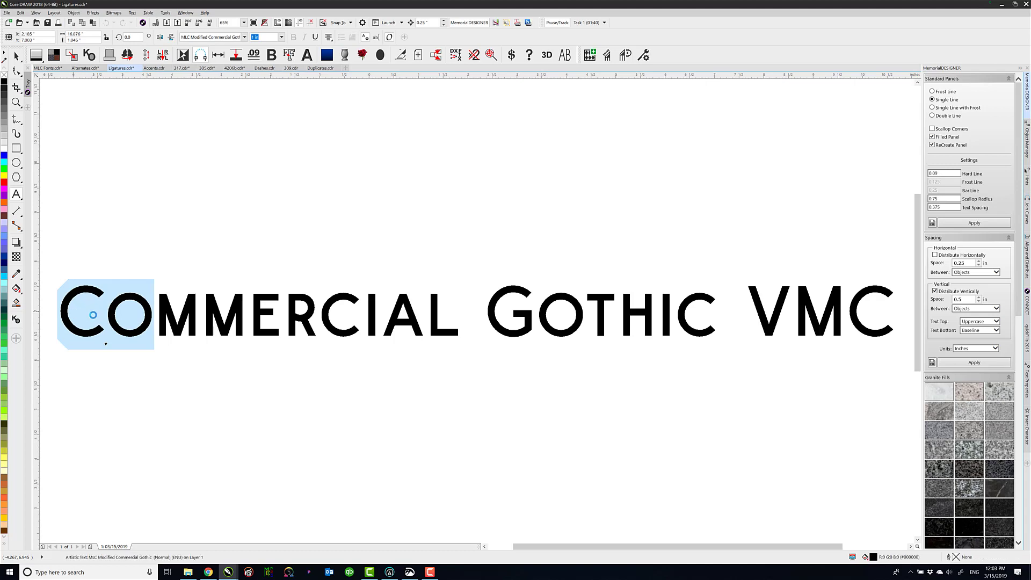
{"action": "left_click", "coordinate": [107, 345]}
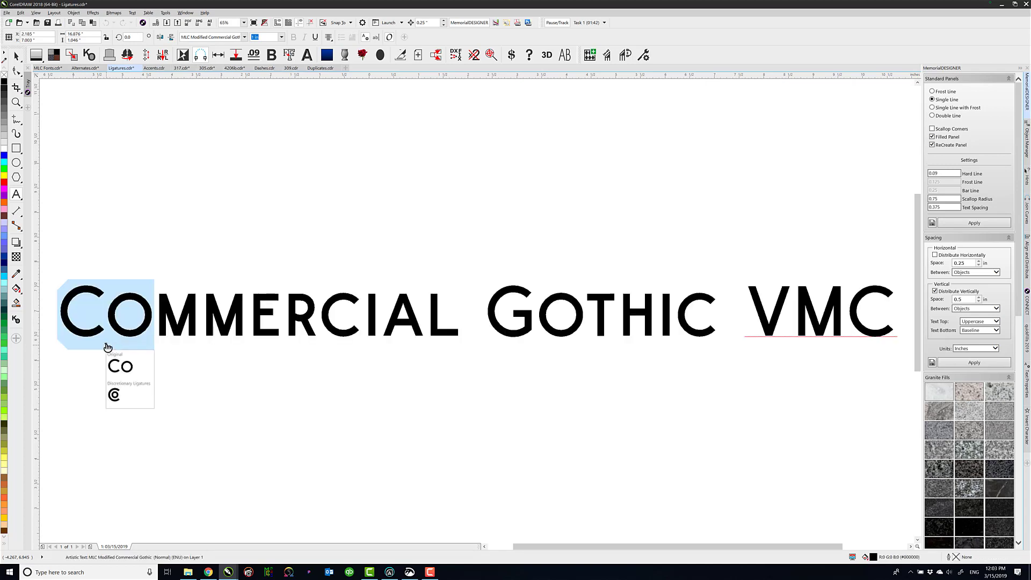
{"action": "left_click", "coordinate": [127, 390]}
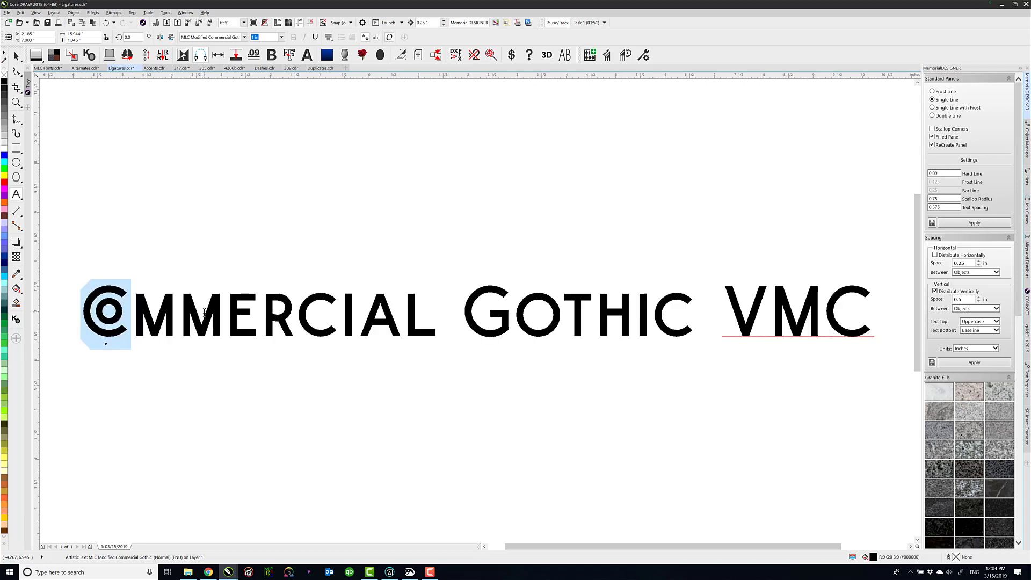
In MLC Fonts.cdr, break the web address text into three lines reading MONUMENT, LETTERING and CENTER.COM
{"action": "left_click", "coordinate": [47, 68]}
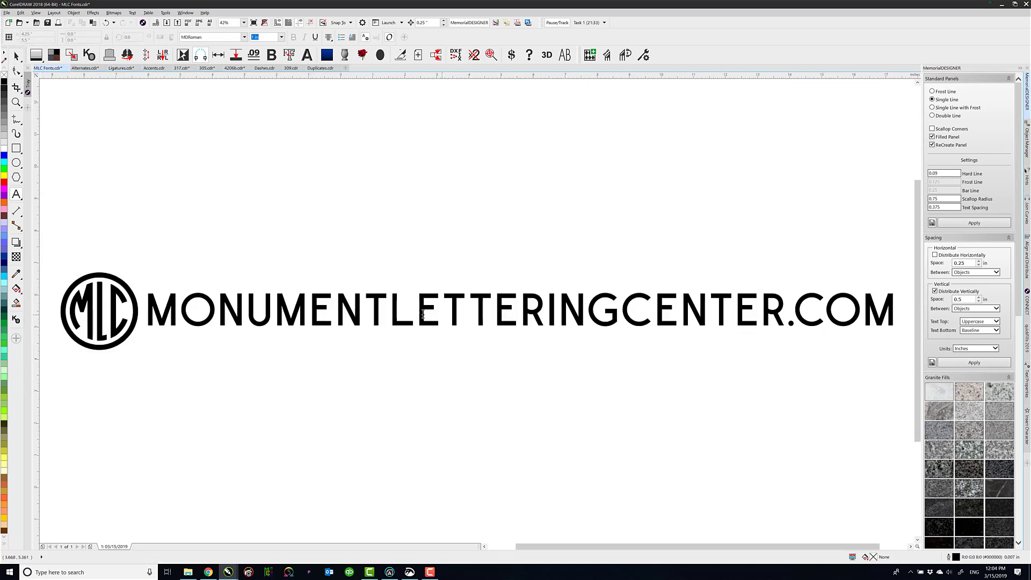
{"action": "left_click", "coordinate": [391, 312]}
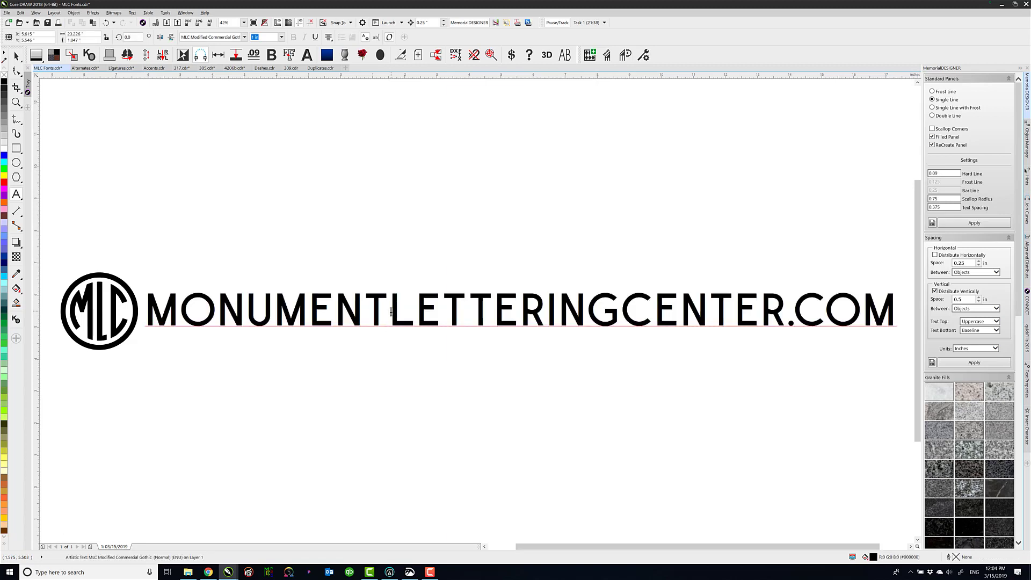
{"action": "key", "text": "Return"}
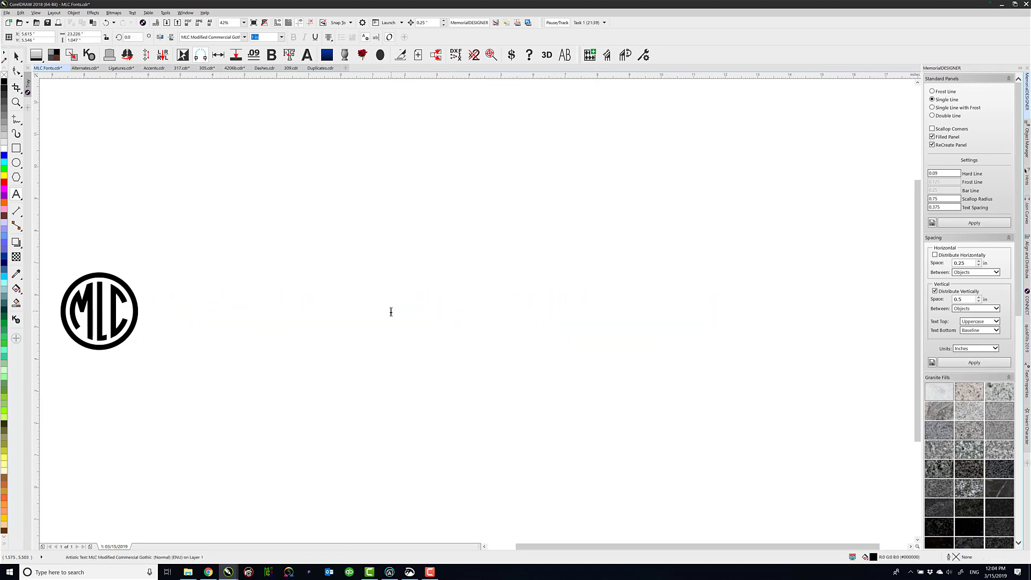
{"action": "left_click", "coordinate": [490, 351]}
{"action": "key", "text": "Return"}
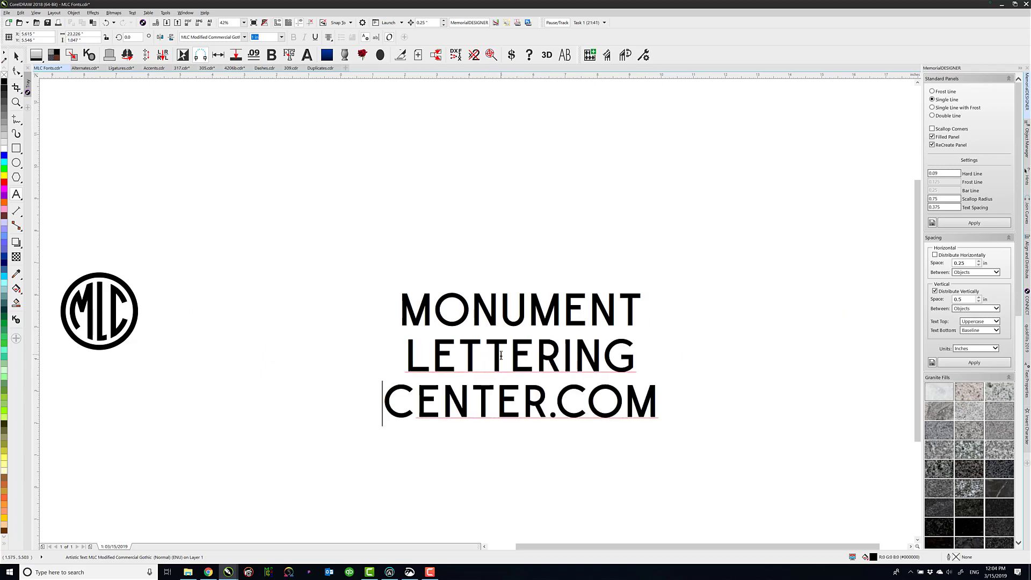
Apply Discretionary Ligatures to the letters NT at the end of MONUMENT
{"action": "left_click_drag", "start_coordinate": [433, 309], "coordinate": [498, 309]}
{"action": "left_click_drag", "start_coordinate": [589, 309], "coordinate": [657, 312]}
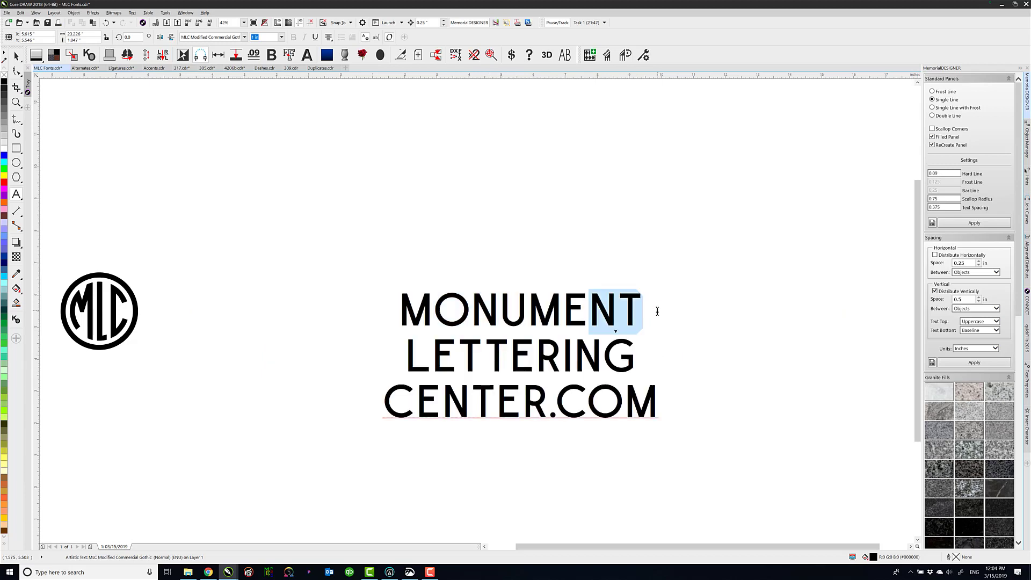
{"action": "left_click", "coordinate": [616, 332]}
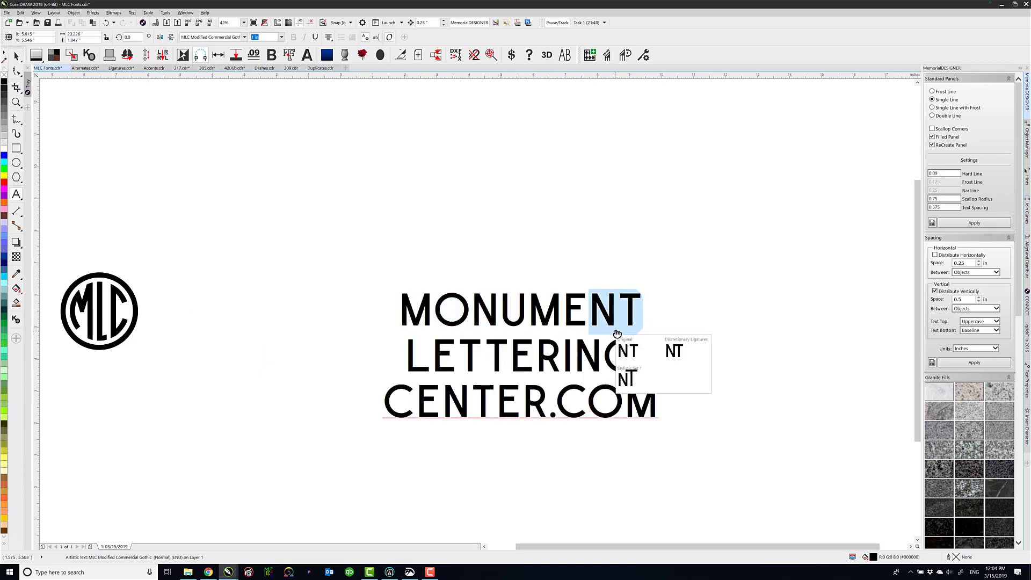
{"action": "left_click", "coordinate": [678, 354]}
Change the first E of LETTERING to lowercase and apply Discretionary Ligatures to the letters "Le"
{"action": "left_click_drag", "start_coordinate": [458, 359], "coordinate": [408, 359]}
{"action": "type", "text": "e"}
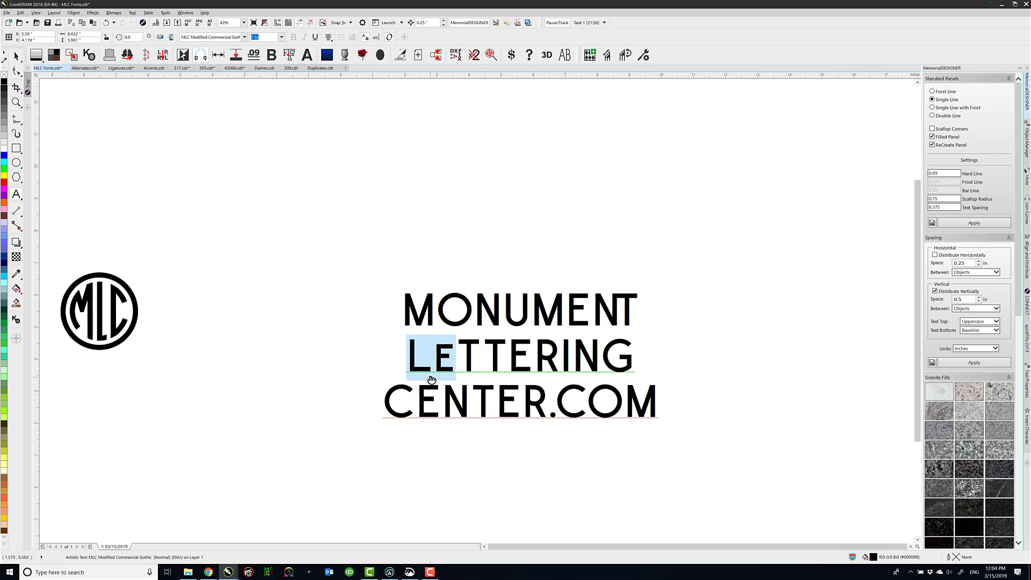
{"action": "left_click", "coordinate": [431, 378]}
{"action": "left_click", "coordinate": [450, 434]}
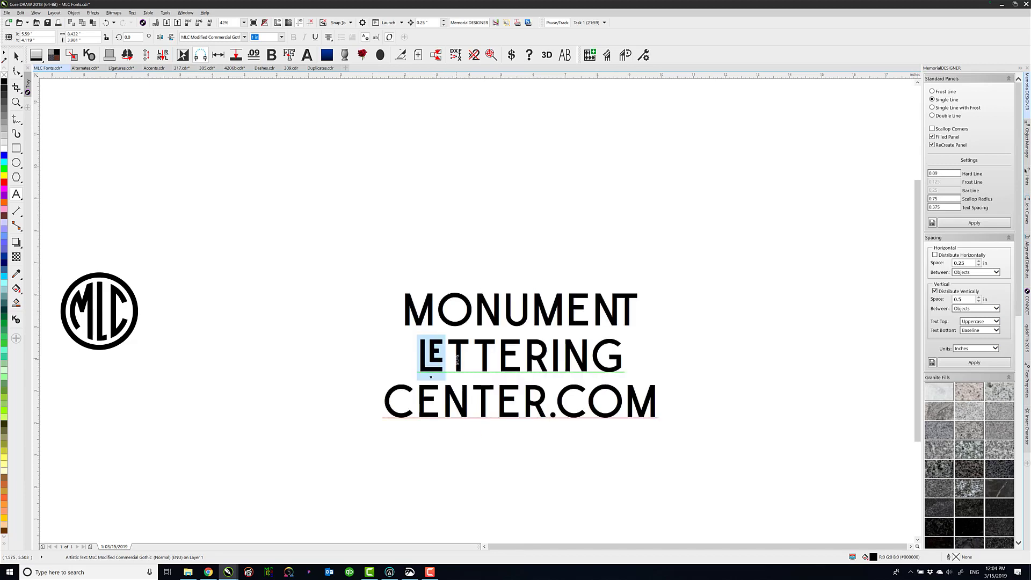
Apply Discretionary Ligatures to the letters TT in the middle line LETTERING
{"action": "left_click_drag", "start_coordinate": [494, 357], "coordinate": [451, 354]}
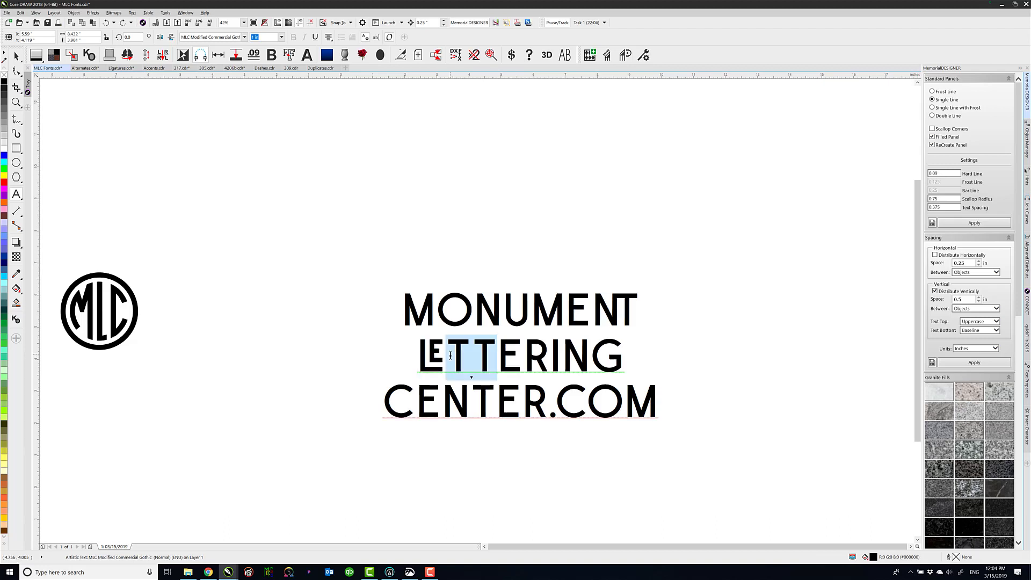
{"action": "left_click", "coordinate": [471, 378]}
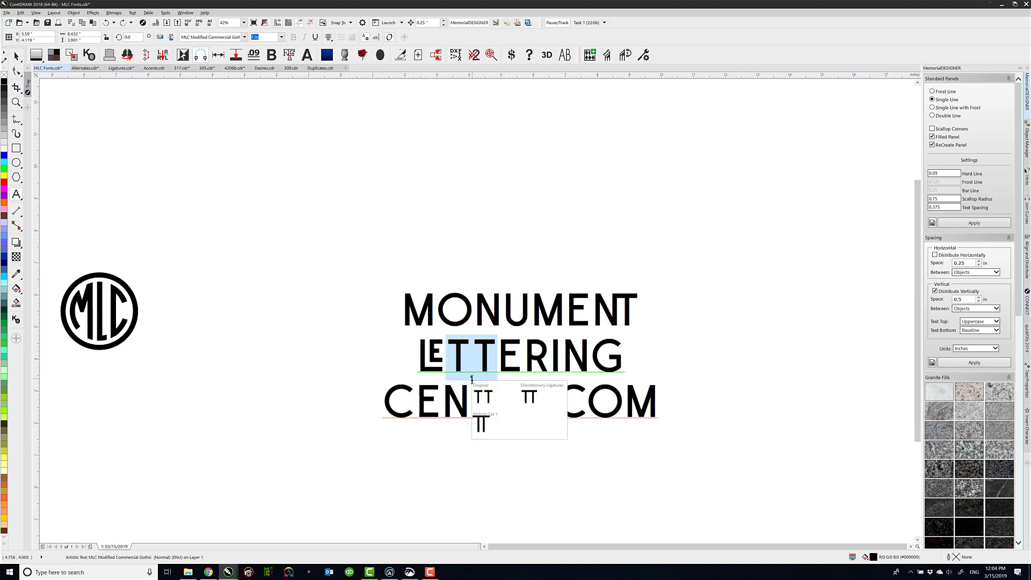
{"action": "left_click", "coordinate": [532, 398]}
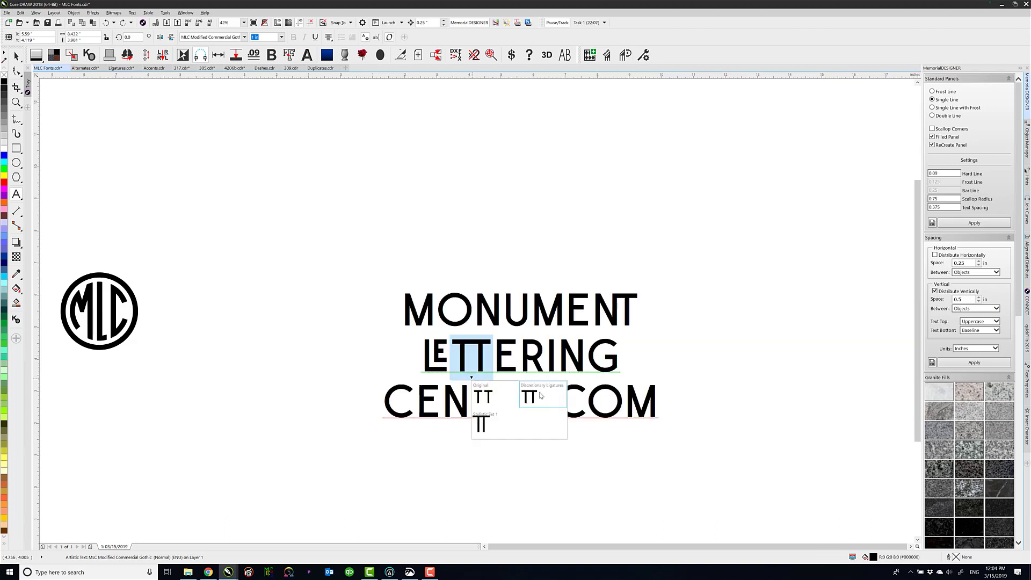
{"action": "left_click", "coordinate": [454, 403]}
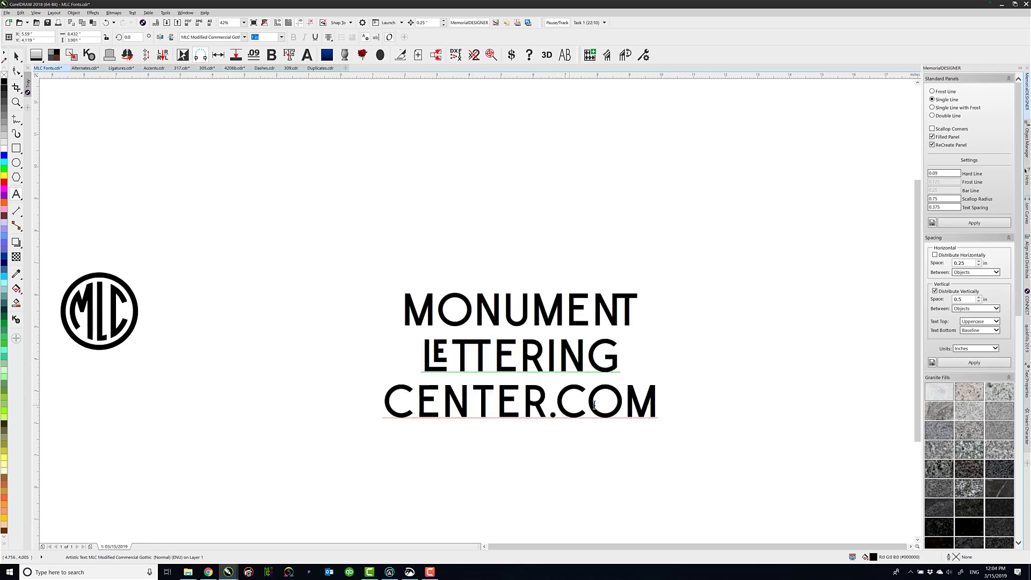
Replace the O of .COM with a lowercase o and apply Discretionary Ligatures to the letters "Co"
{"action": "left_click_drag", "start_coordinate": [556, 406], "coordinate": [623, 405]}
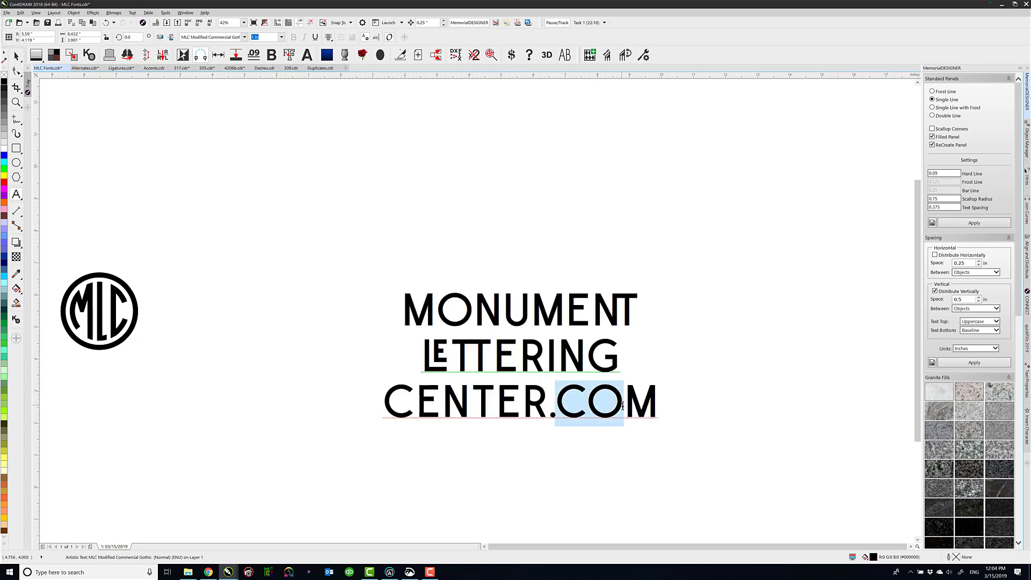
{"action": "left_click", "coordinate": [585, 408]}
{"action": "key", "text": "Delete"}
{"action": "type", "text": "o"}
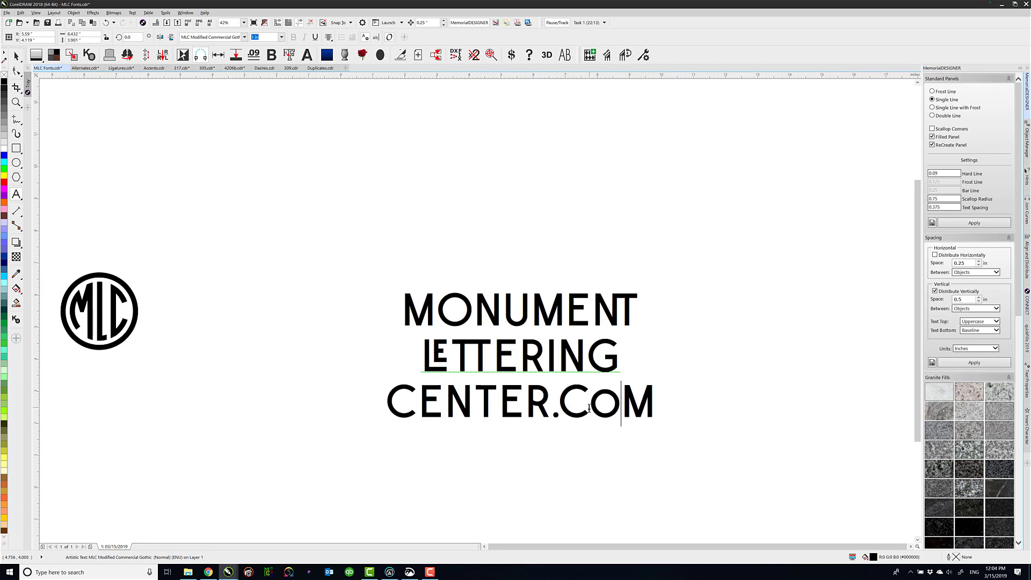
{"action": "key", "text": "Left"}
{"action": "key", "text": "Left"}
{"action": "key", "text": "shift+Right"}
{"action": "key", "text": "shift+Right"}
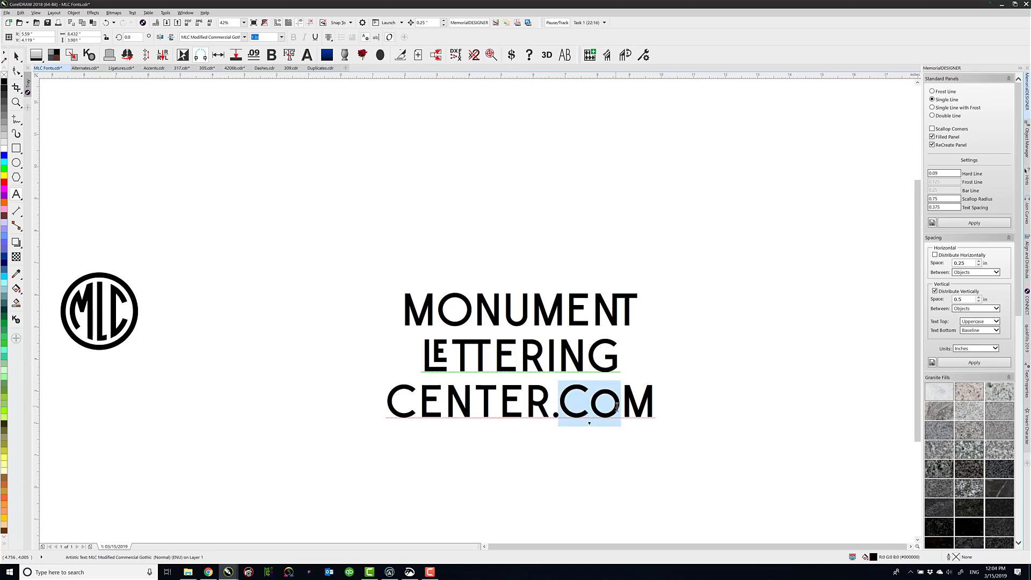
{"action": "left_click", "coordinate": [590, 423]}
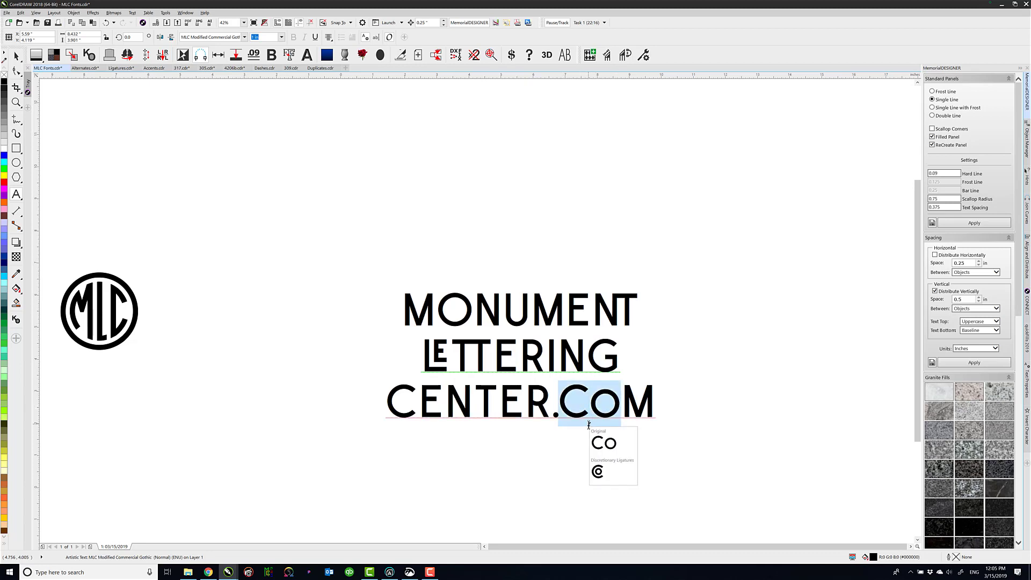
{"action": "left_click", "coordinate": [608, 476]}
Apply Discretionary Ligatures to the letters NT in CENTER
{"action": "left_click", "coordinate": [461, 404]}
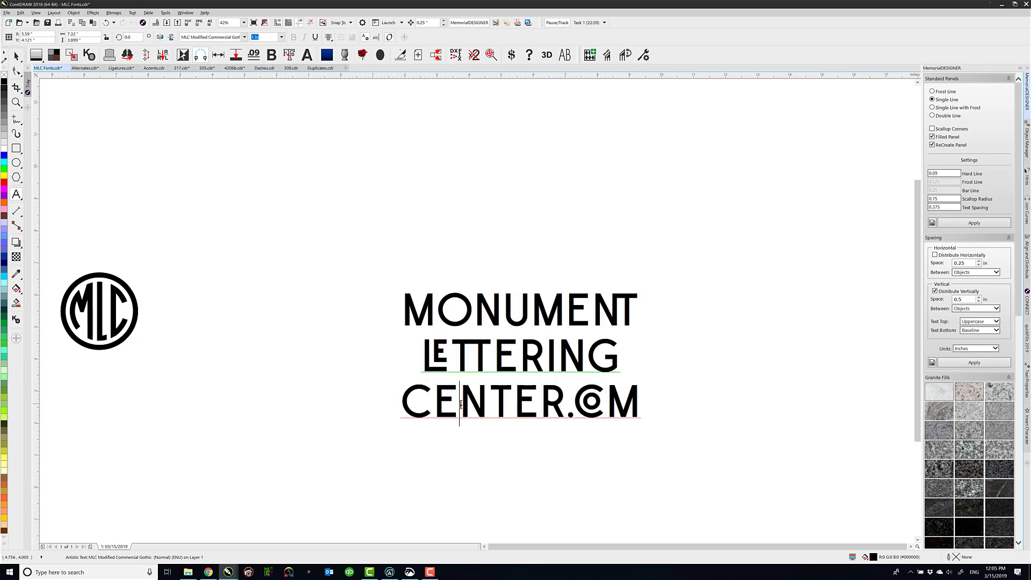
{"action": "left_click_drag", "start_coordinate": [461, 404], "coordinate": [512, 404]}
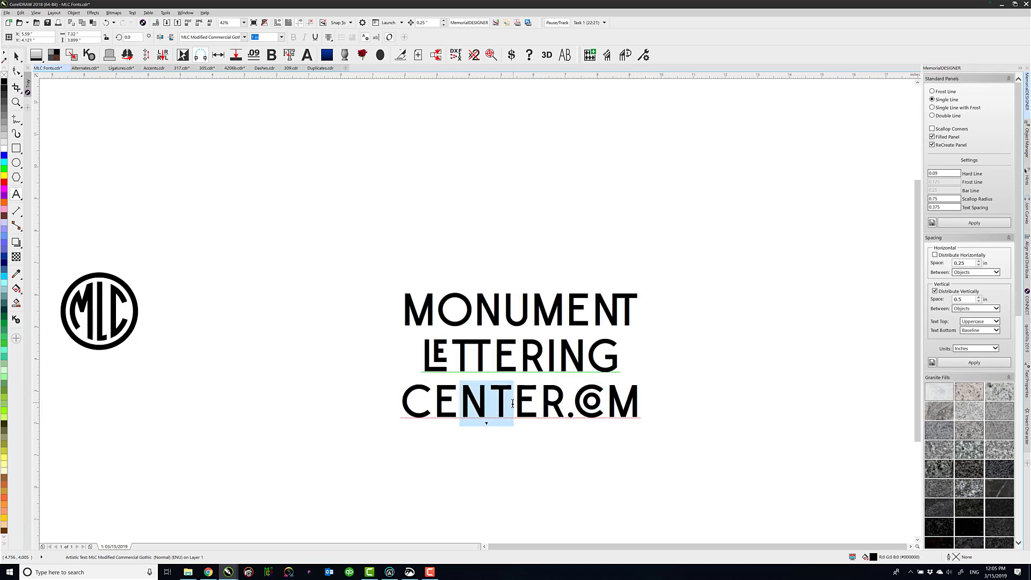
{"action": "left_click", "coordinate": [488, 427]}
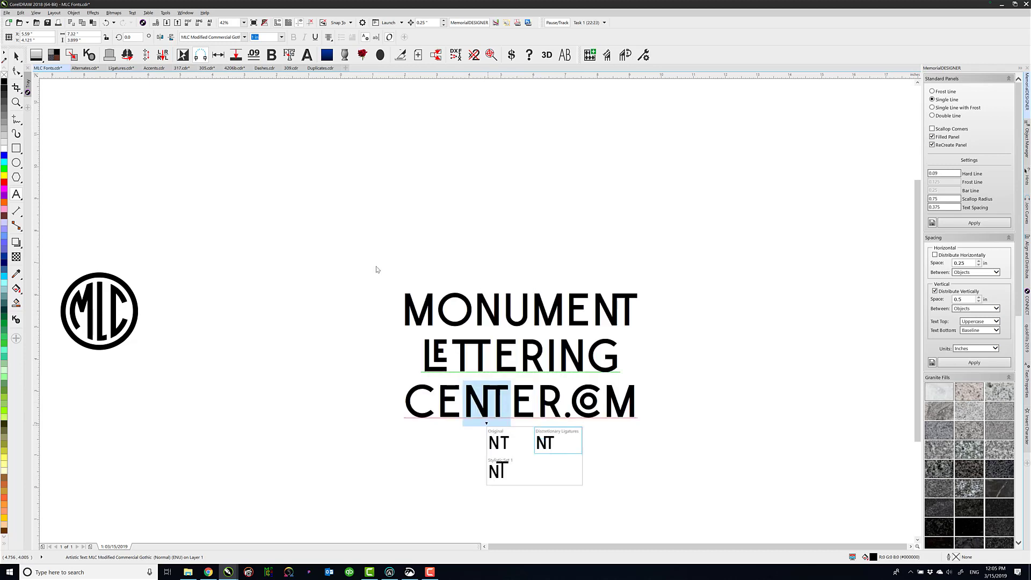
Move the three-line text close beside the round MLC logo and align it vertically with the logo's center
{"action": "left_click", "coordinate": [16, 56]}
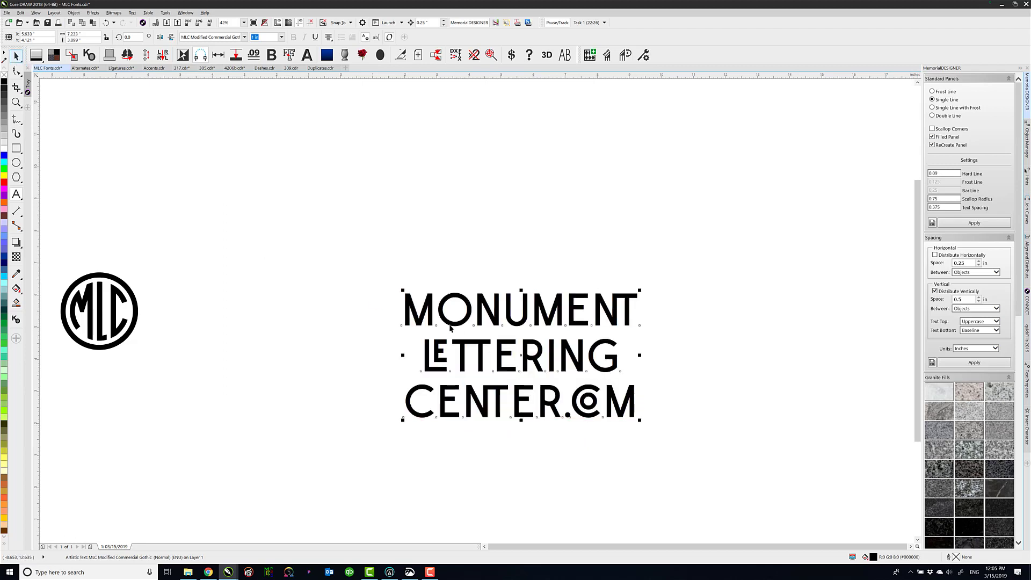
{"action": "left_click_drag", "start_coordinate": [430, 313], "coordinate": [167, 274]}
{"action": "key", "text": "F4"}
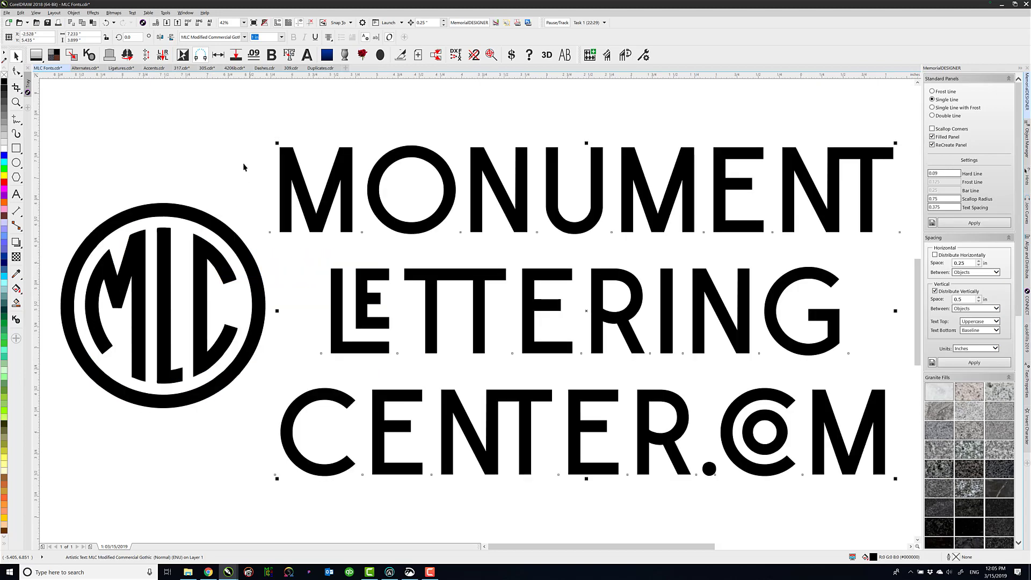
{"action": "left_click", "coordinate": [343, 191]}
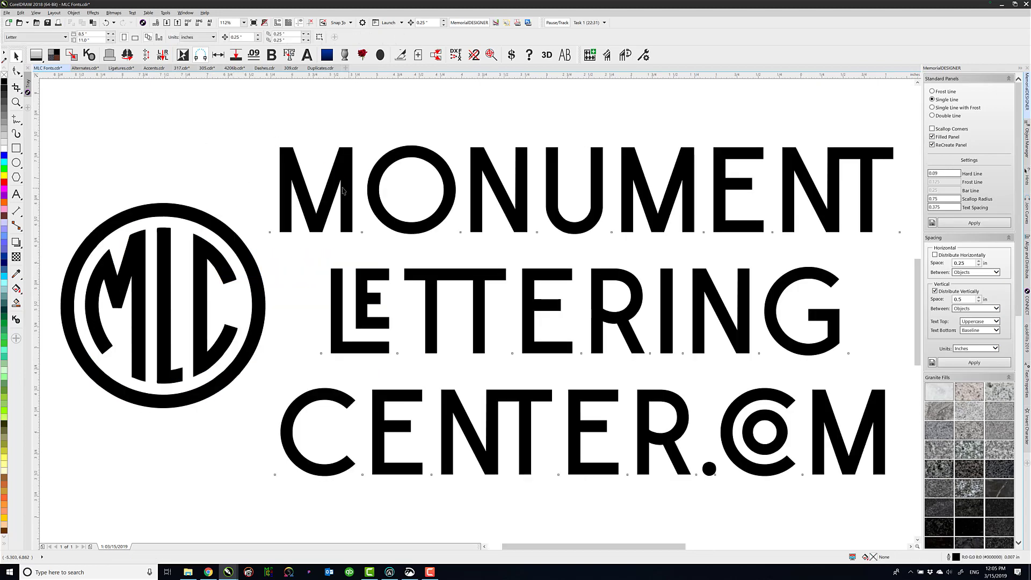
{"action": "left_click_drag", "start_coordinate": [344, 188], "coordinate": [335, 189]}
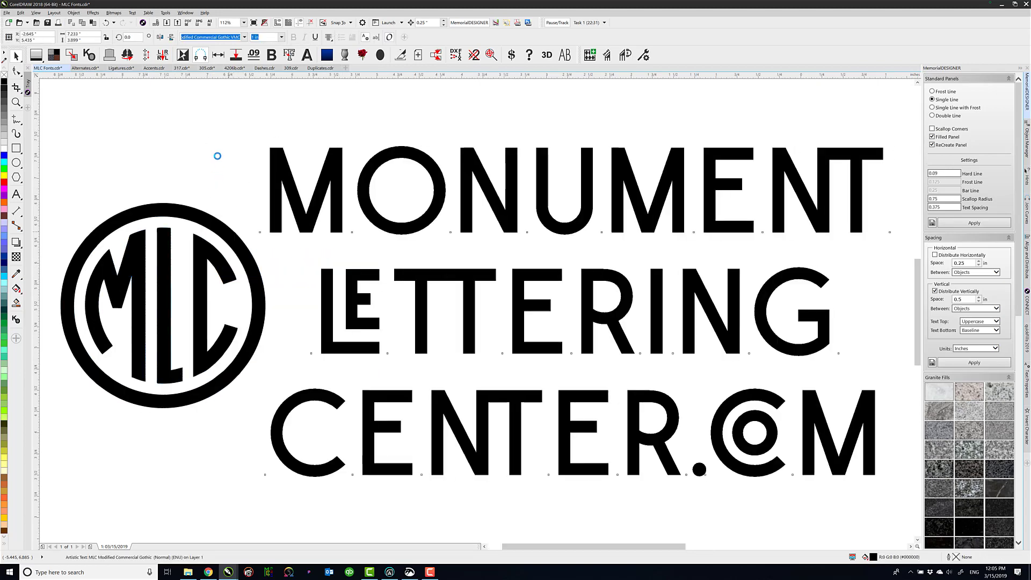
{"action": "key", "text": "e"}
{"action": "left_click", "coordinate": [214, 136]}
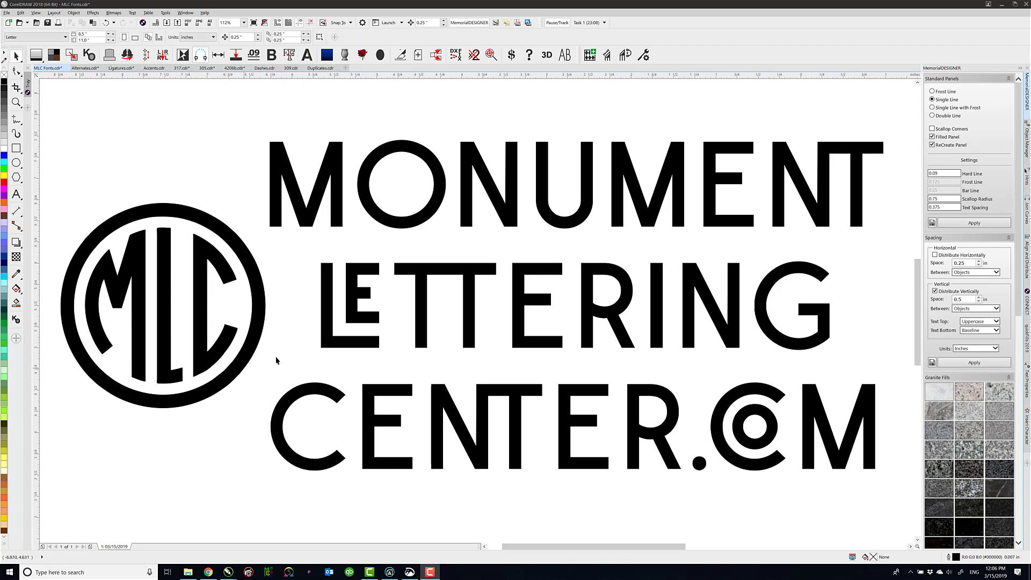
{"action": "left_click", "coordinate": [153, 127]}
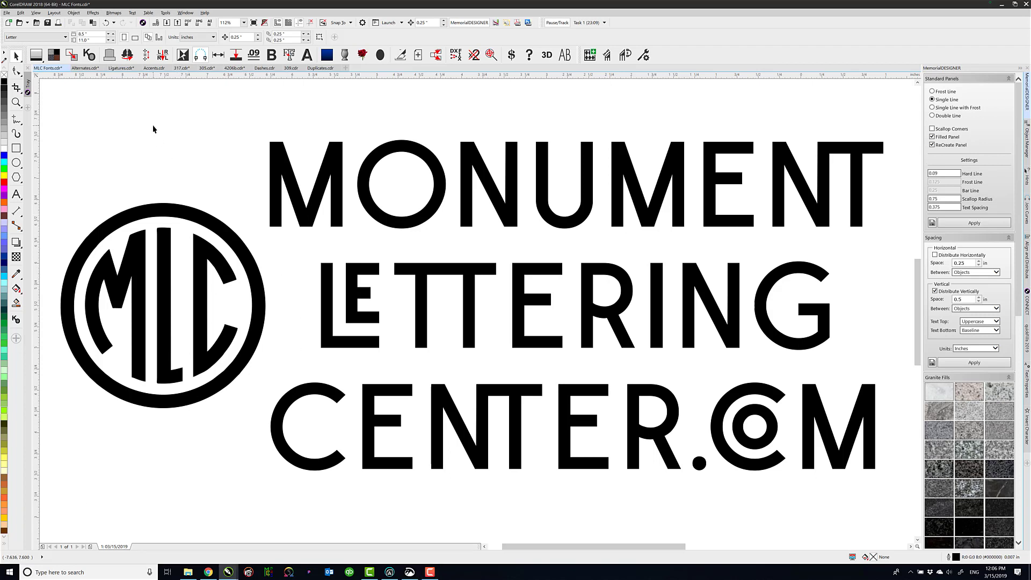
In Accents.cdr, replace the upper line's text with HVAÐ, switching the keyboard language to Icelandic for the Ð
{"action": "left_click", "coordinate": [154, 68]}
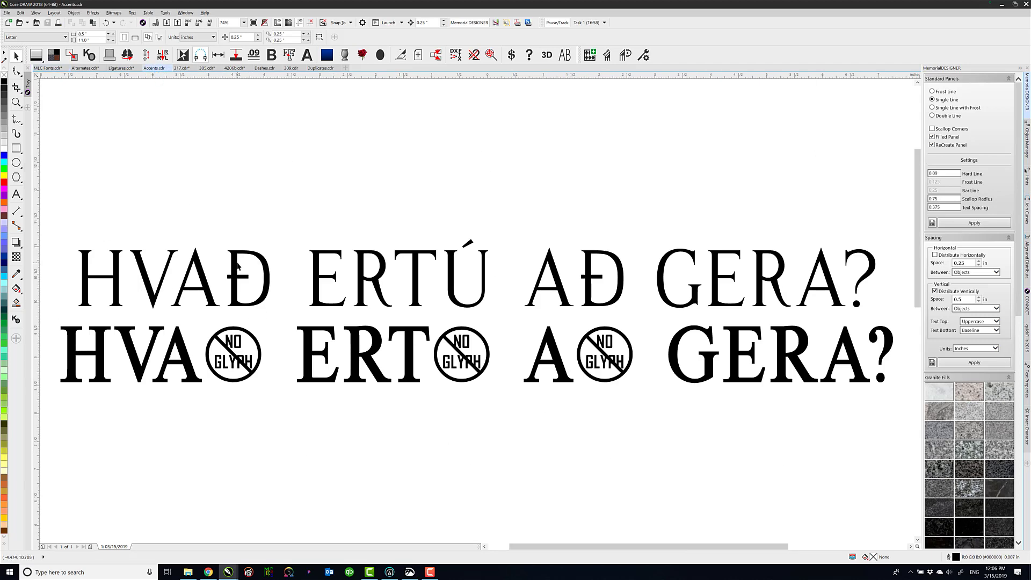
{"action": "left_click", "coordinate": [116, 275]}
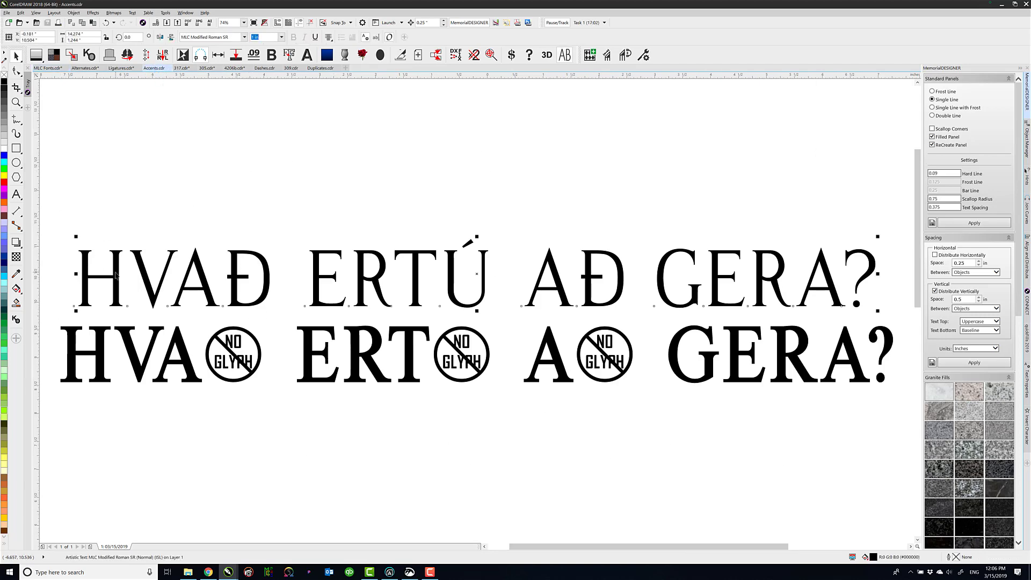
{"action": "left_click", "coordinate": [16, 194]}
{"action": "left_click", "coordinate": [145, 282]}
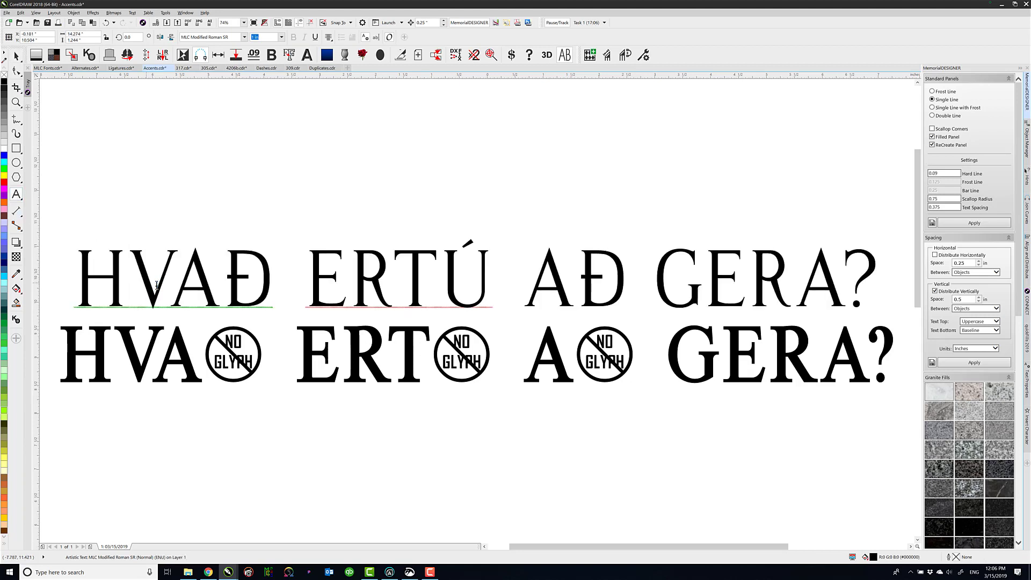
{"action": "key", "text": "ctrl+a"}
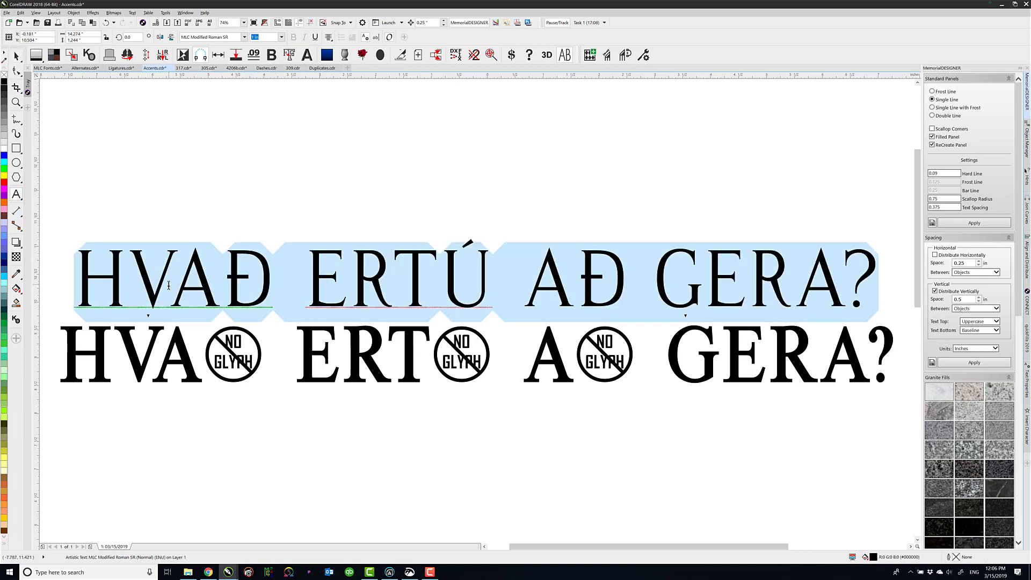
{"action": "type", "text": "HVA"}
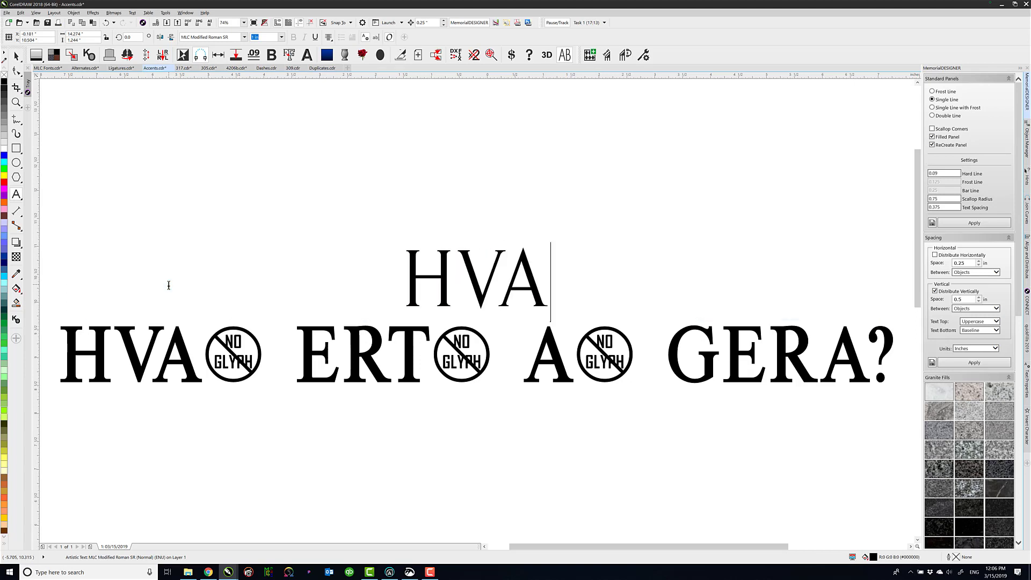
{"action": "key", "text": "alt+shift"}
{"action": "type", "text": "Ð"}
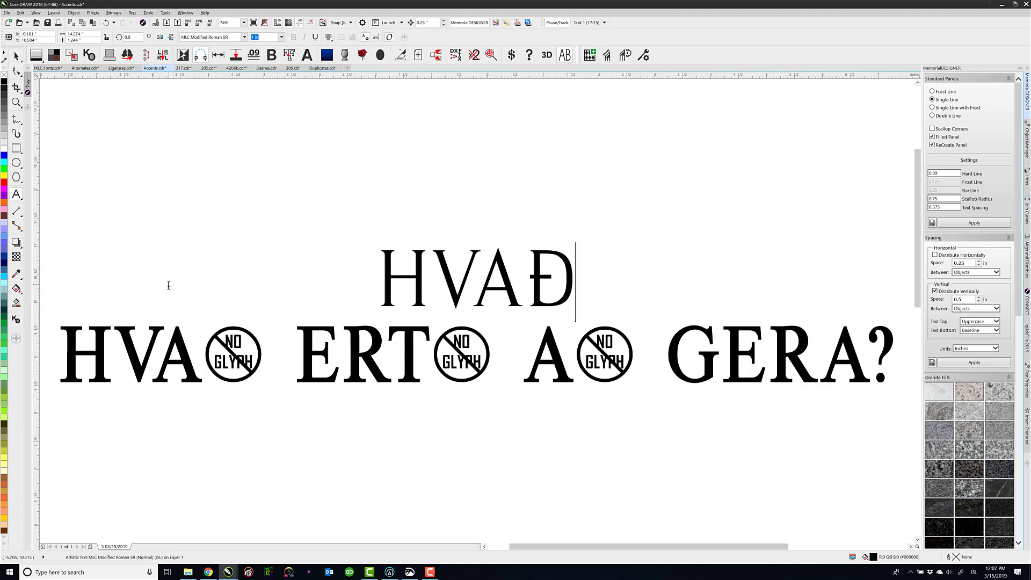
{"action": "type", "text": " ERTÚ A"}
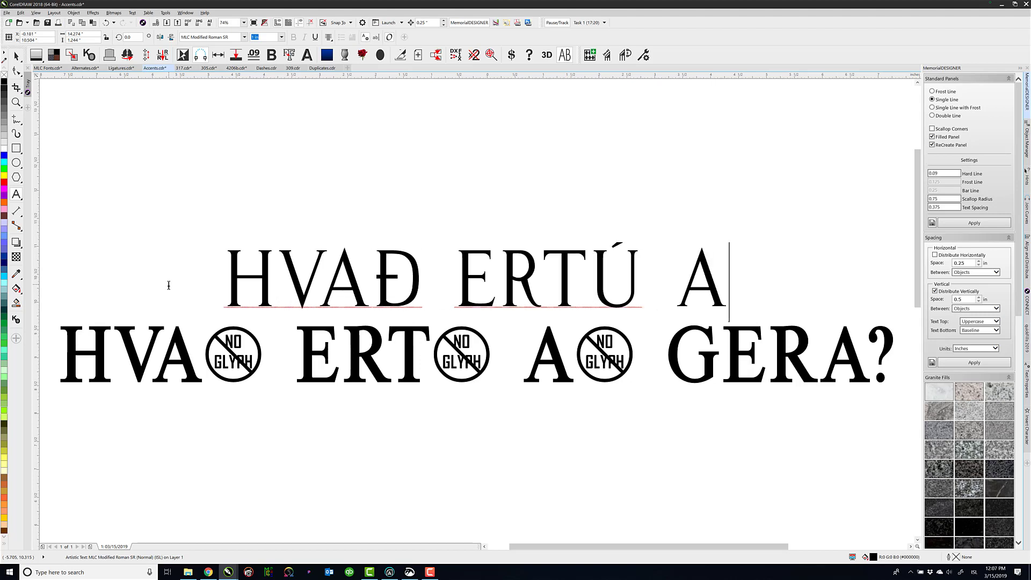
{"action": "type", "text": "Đ GER"}
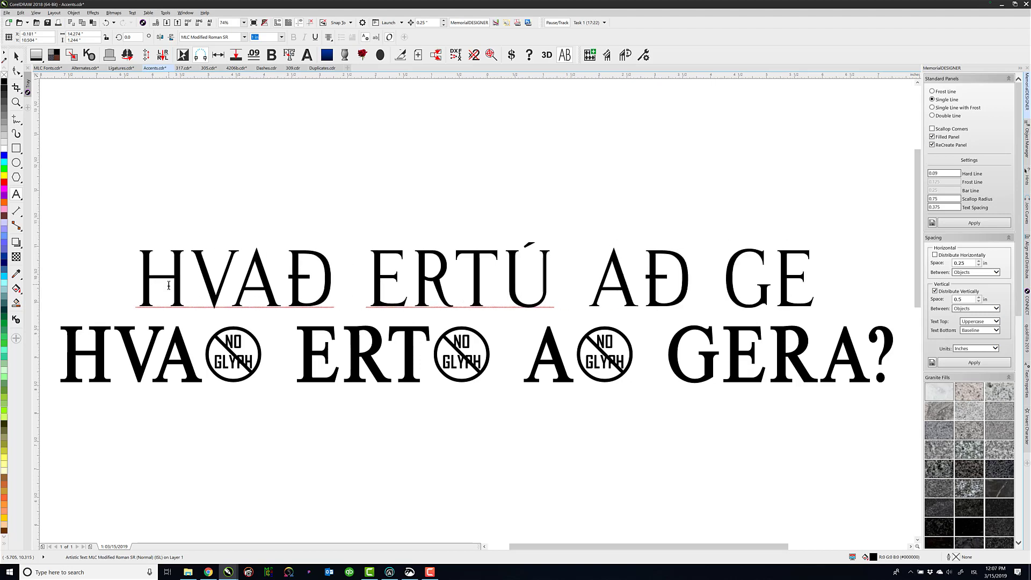
{"action": "type", "text": "A?"}
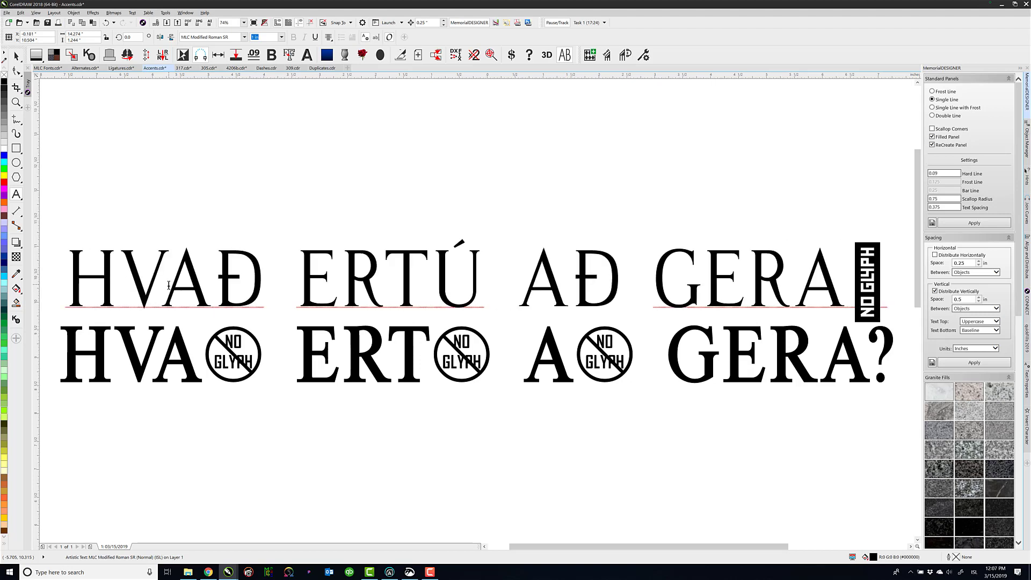
{"action": "type", "text": "?"}
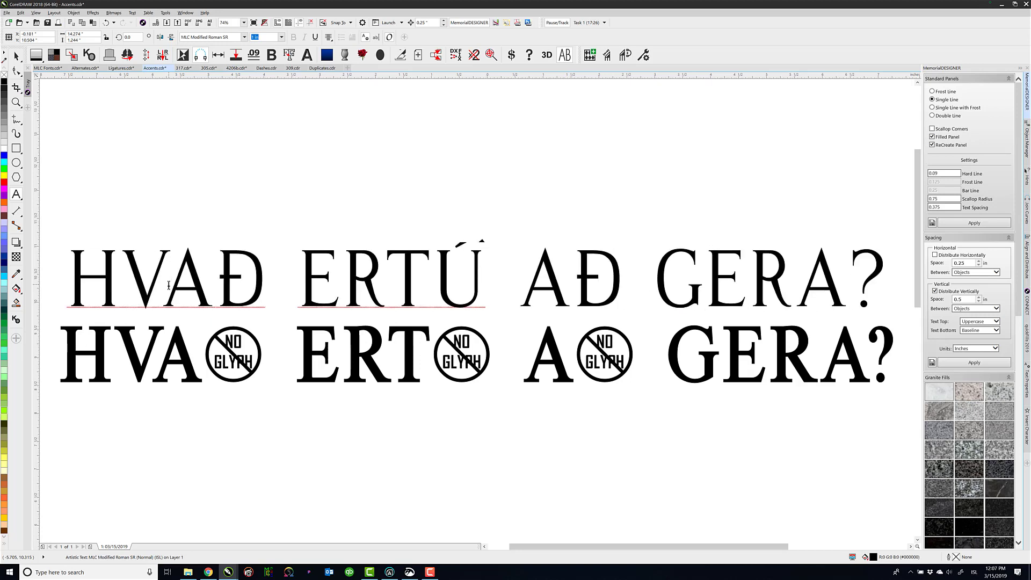
Show the Insert Character glyph list for the font MLC Modified Roman SR
{"action": "left_click", "coordinate": [443, 279]}
{"action": "left_click", "coordinate": [1027, 423]}
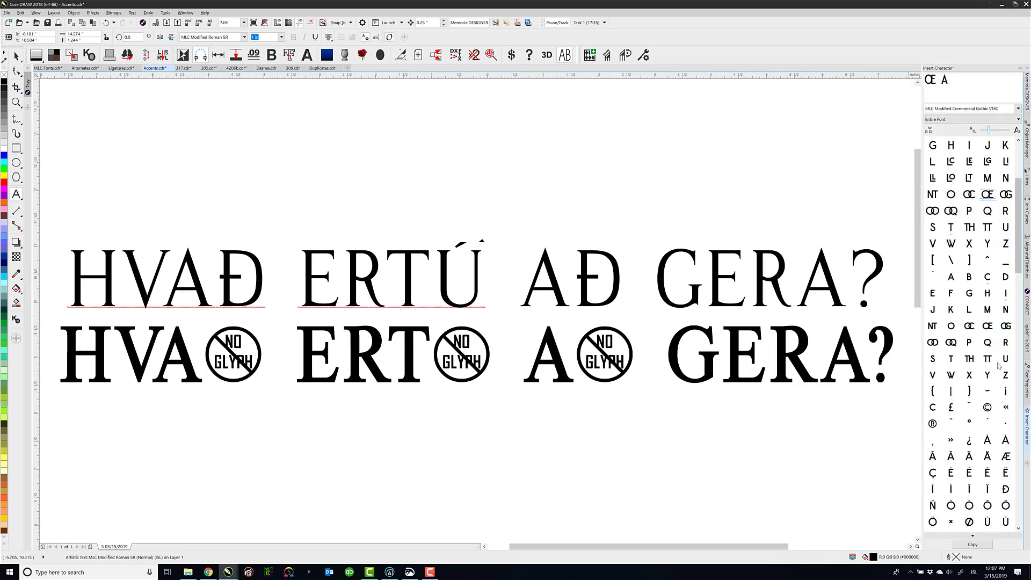
{"action": "left_click", "coordinate": [1019, 109]}
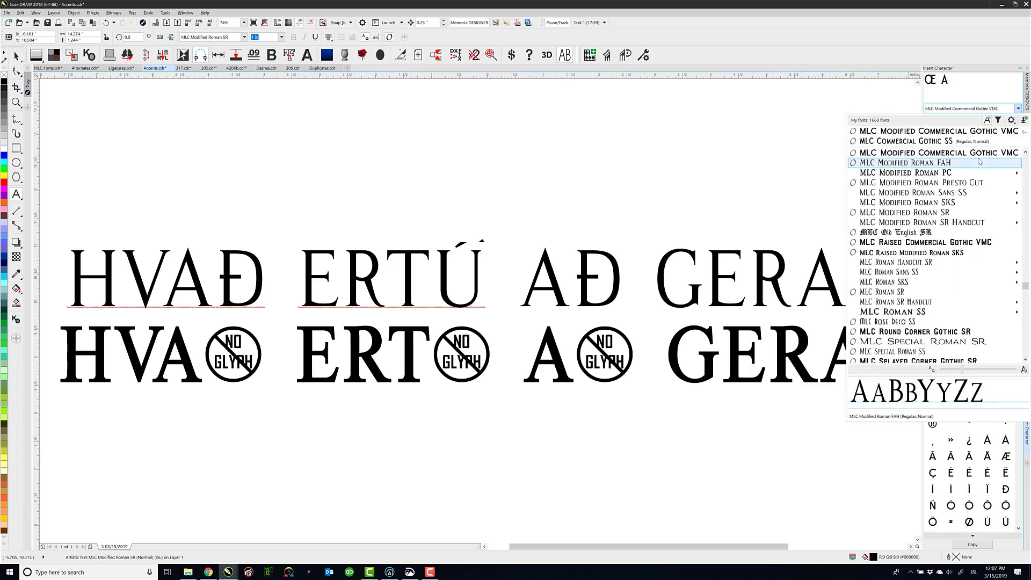
{"action": "left_click", "coordinate": [946, 213]}
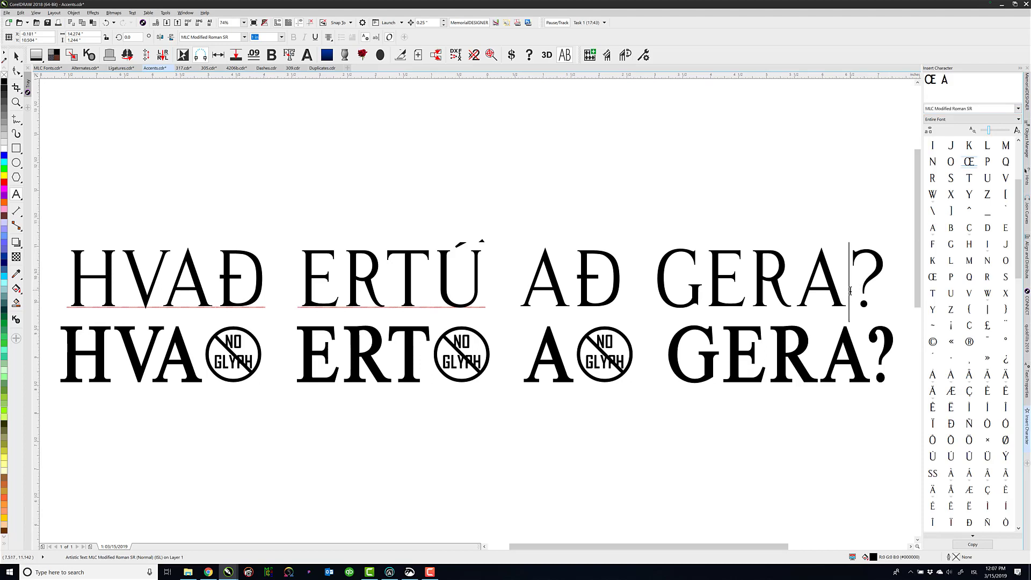
Replace the E in GERA on the upper line with the accented glyph Ẻ from the character list
{"action": "left_click_drag", "start_coordinate": [1019, 221], "coordinate": [1018, 442]}
{"action": "left_click_drag", "start_coordinate": [722, 275], "coordinate": [747, 276]}
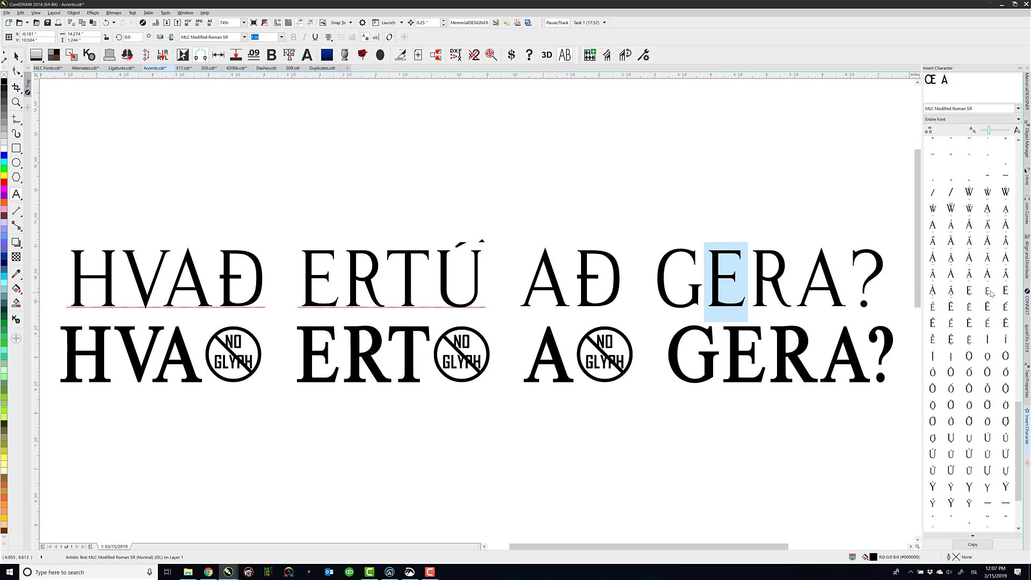
{"action": "double_click", "coordinate": [1007, 291]}
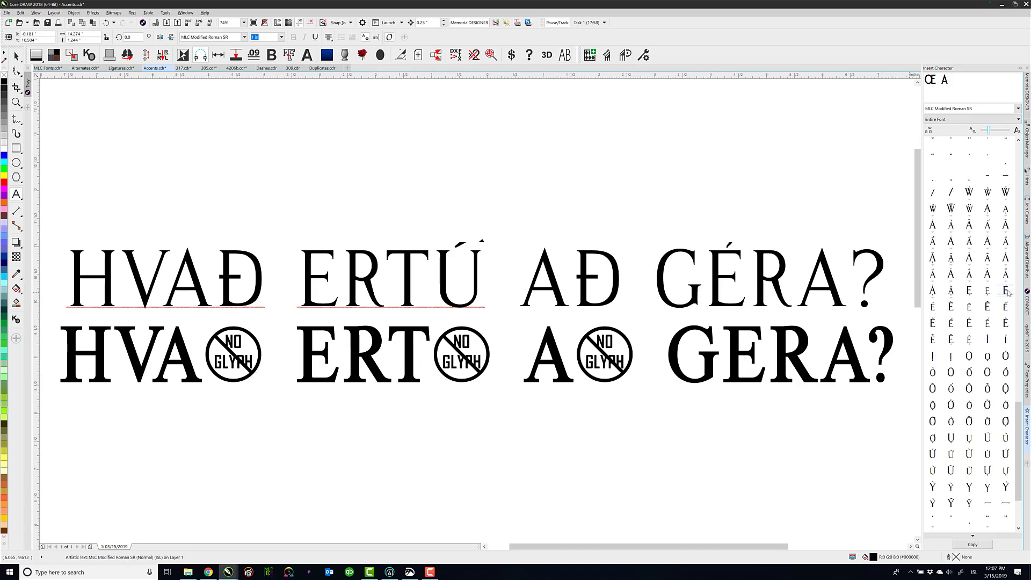
{"action": "left_click", "coordinate": [746, 264]}
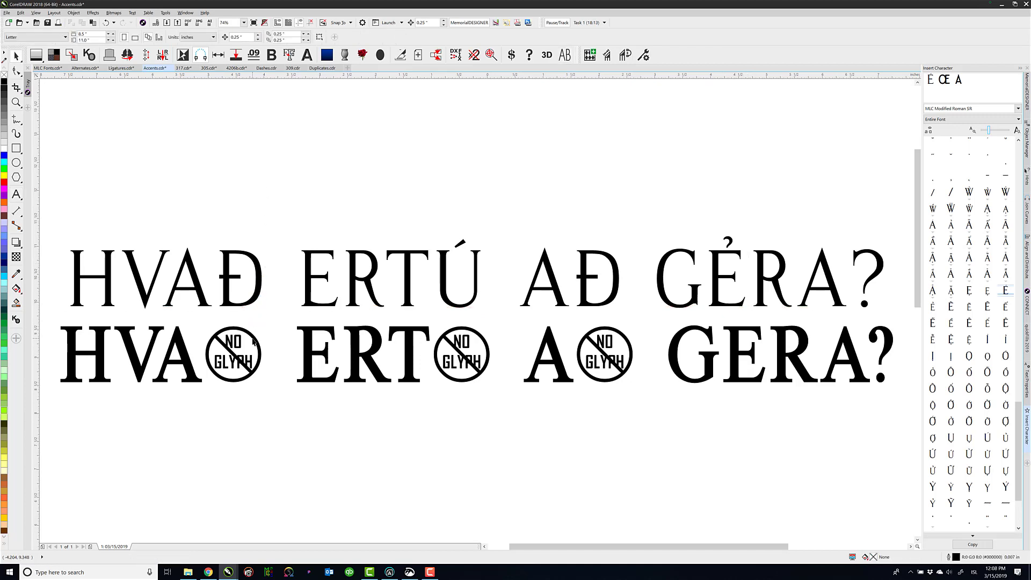
In 4206b.cdr, set the font of the curved epitaph along the headstone's upper edge to MLC Modified Roman SR
{"action": "left_click", "coordinate": [254, 340]}
{"action": "left_click", "coordinate": [234, 68]}
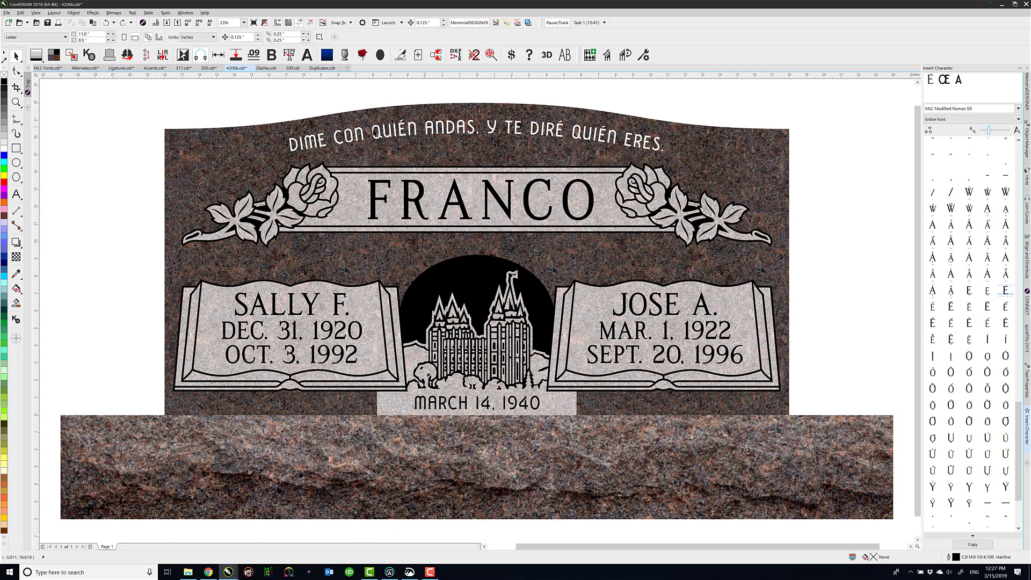
{"action": "left_click", "coordinate": [336, 144]}
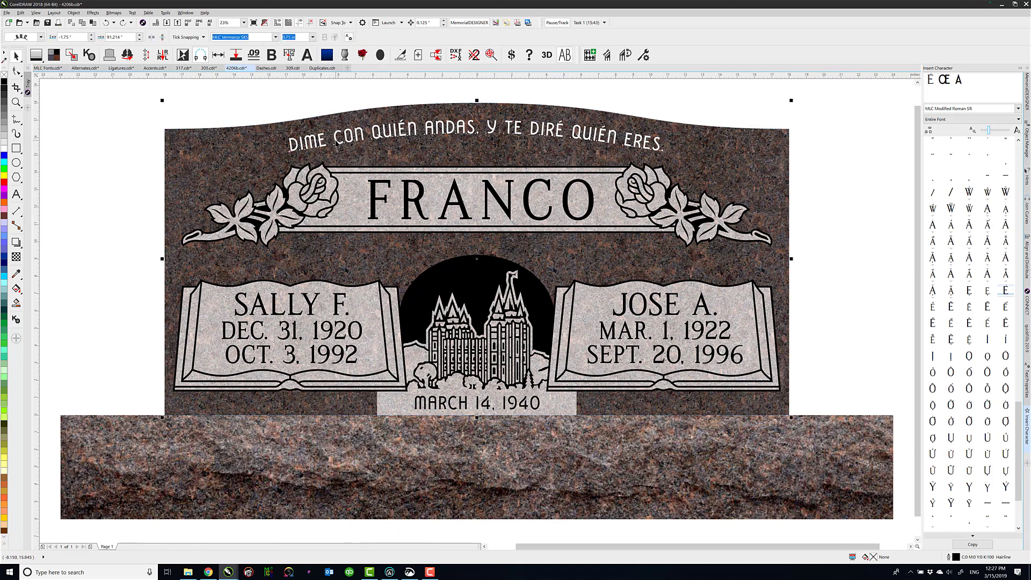
{"action": "left_click", "coordinate": [337, 144]}
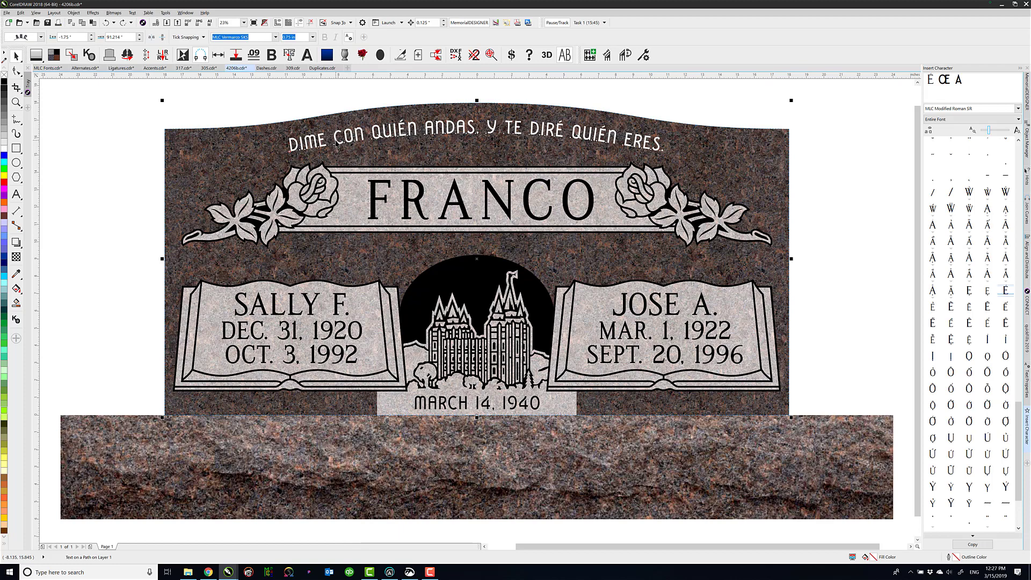
{"action": "left_click", "coordinate": [276, 38]}
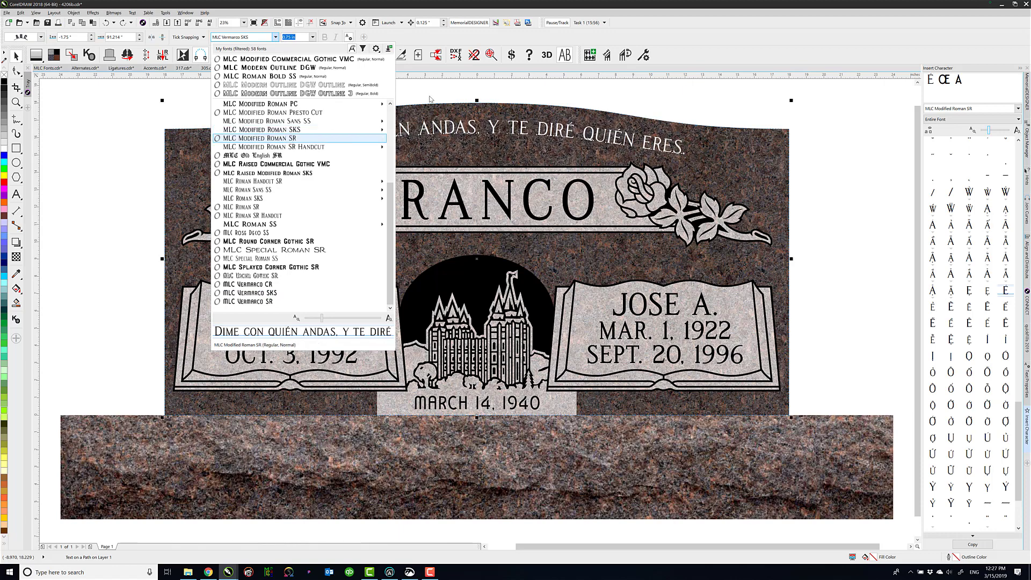
{"action": "key", "text": "Return"}
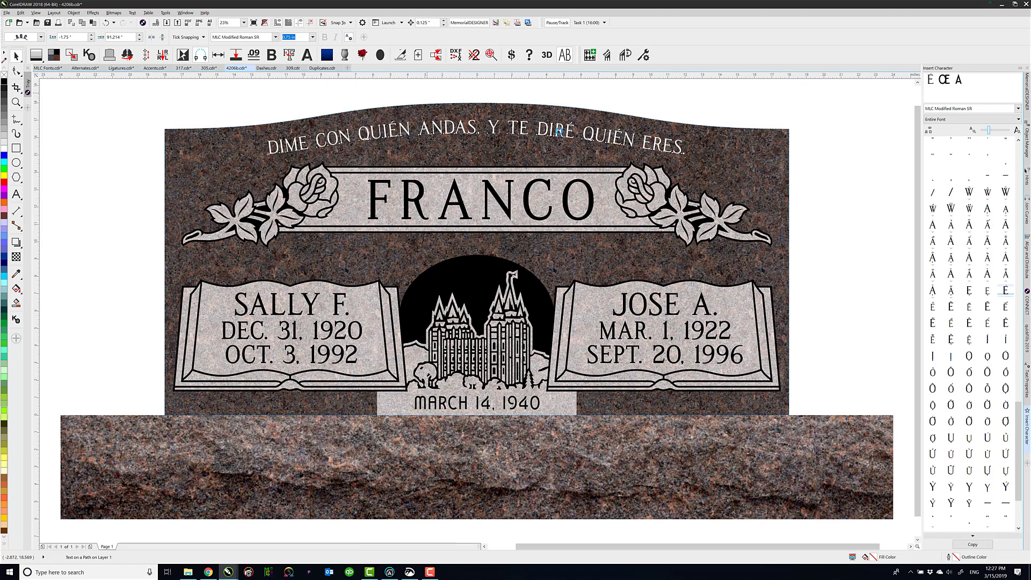
{"action": "key", "text": "Escape"}
Replace the curved epitaph's text with LOVING FAMILY, TOGETHER FOREVER
{"action": "left_click", "coordinate": [296, 146]}
{"action": "left_click", "coordinate": [17, 194]}
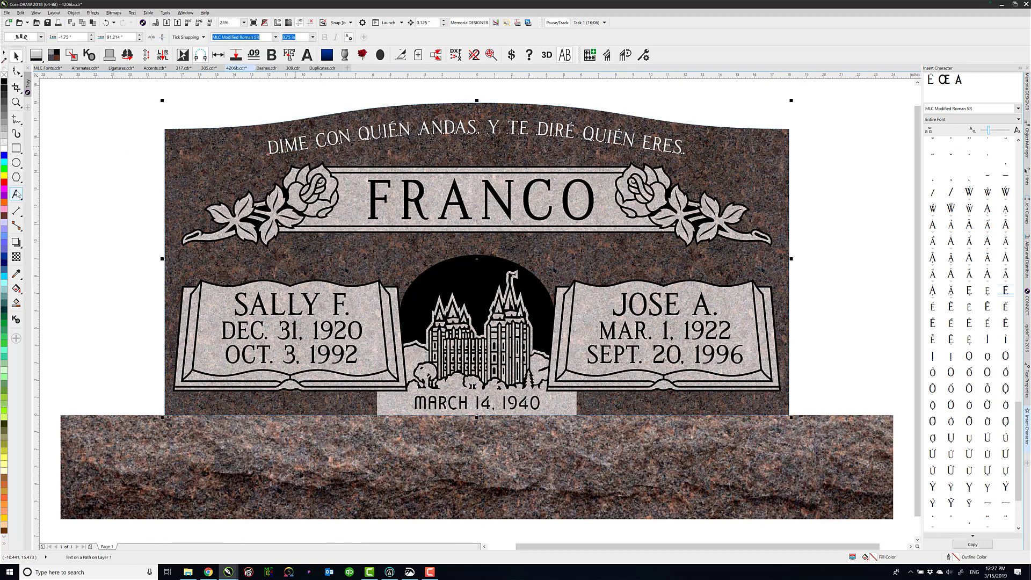
{"action": "left_click", "coordinate": [400, 129]}
{"action": "key", "text": "ctrl+a"}
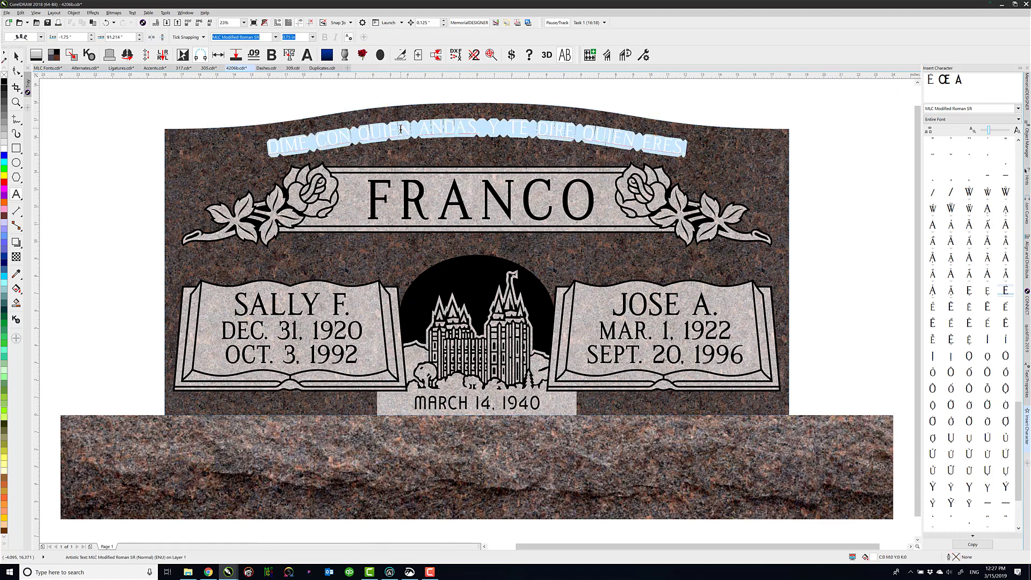
{"action": "type", "text": "LOVING FAMILY"}
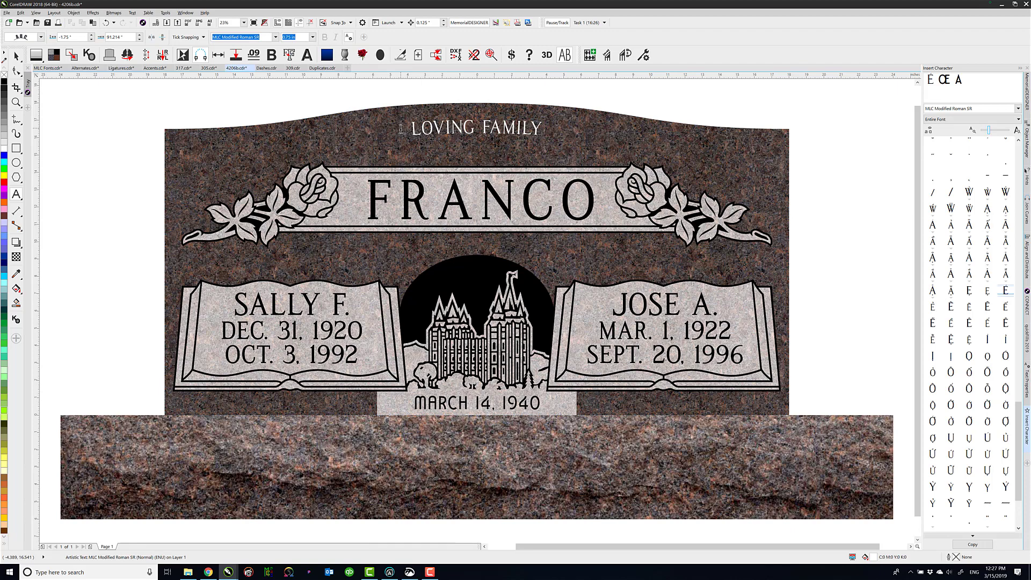
{"action": "type", "text": ", TOT"}
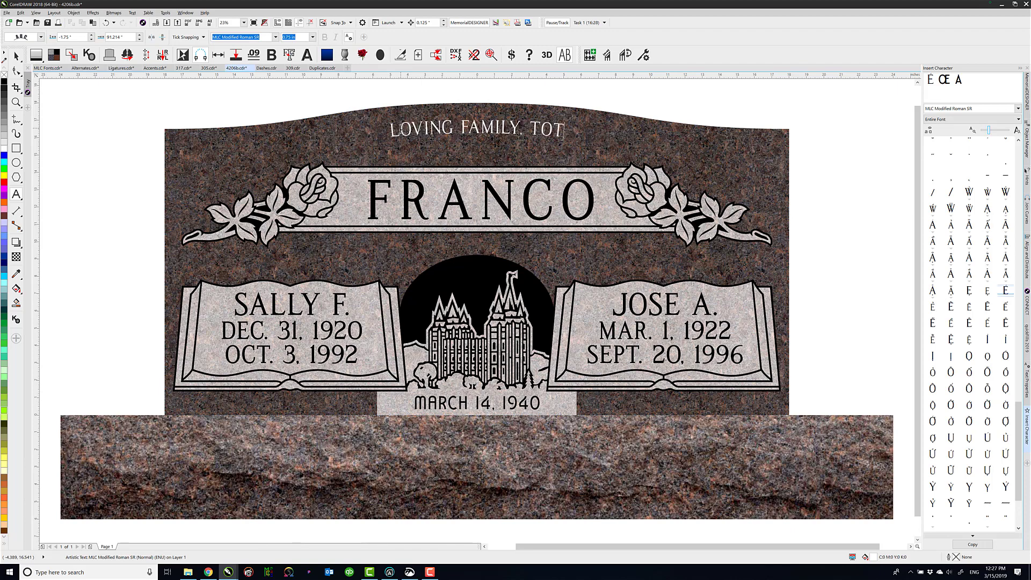
{"action": "key", "text": "BackSpace"}
{"action": "type", "text": "GETHER FORE"}
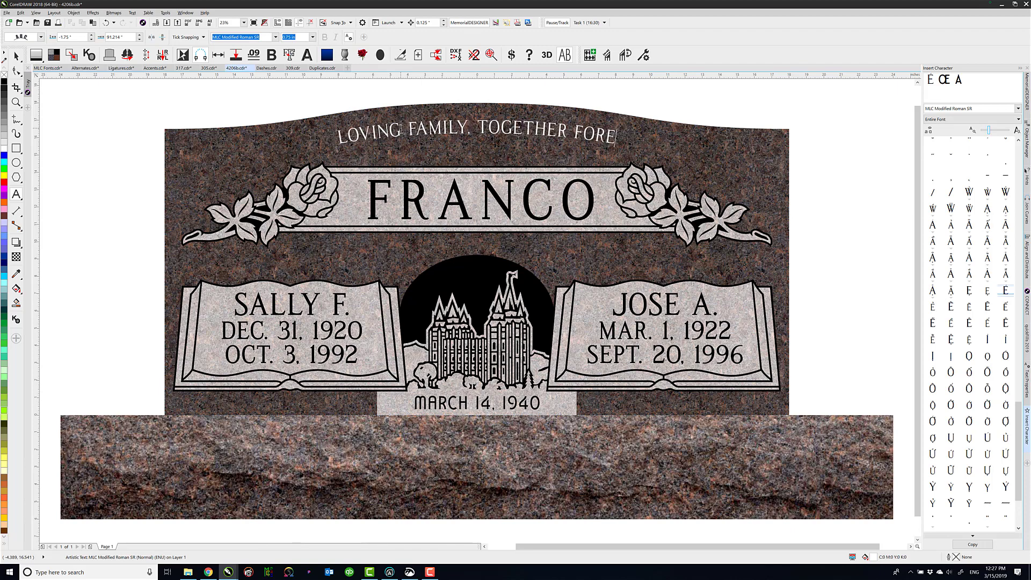
{"action": "type", "text": "VER"}
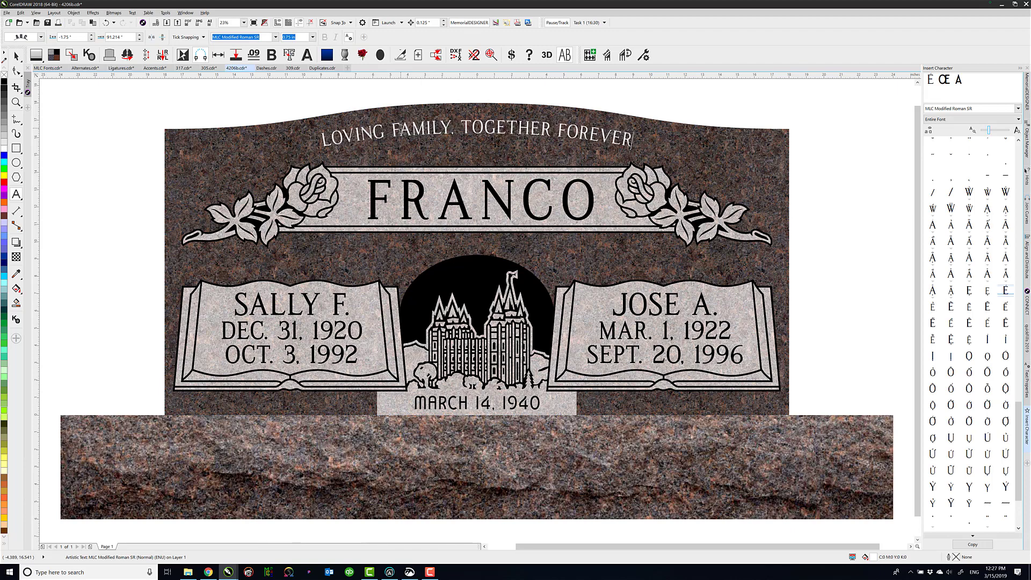
{"action": "left_click", "coordinate": [15, 56]}
{"action": "key", "text": "Escape"}
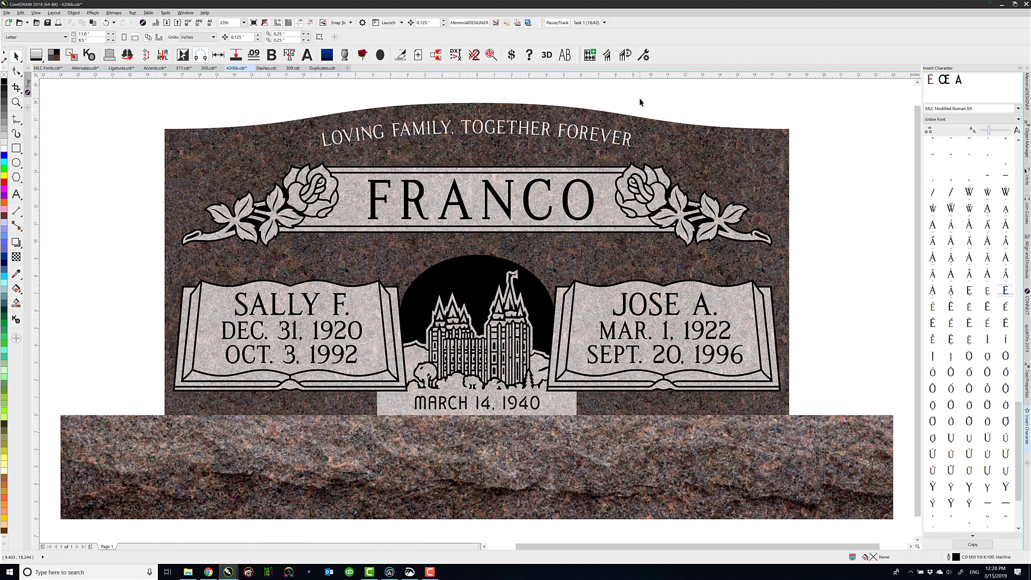
Replace the E in the first name on the right-hand book with É, switching the keyboard language to Icelandic
{"action": "key", "text": "F8"}
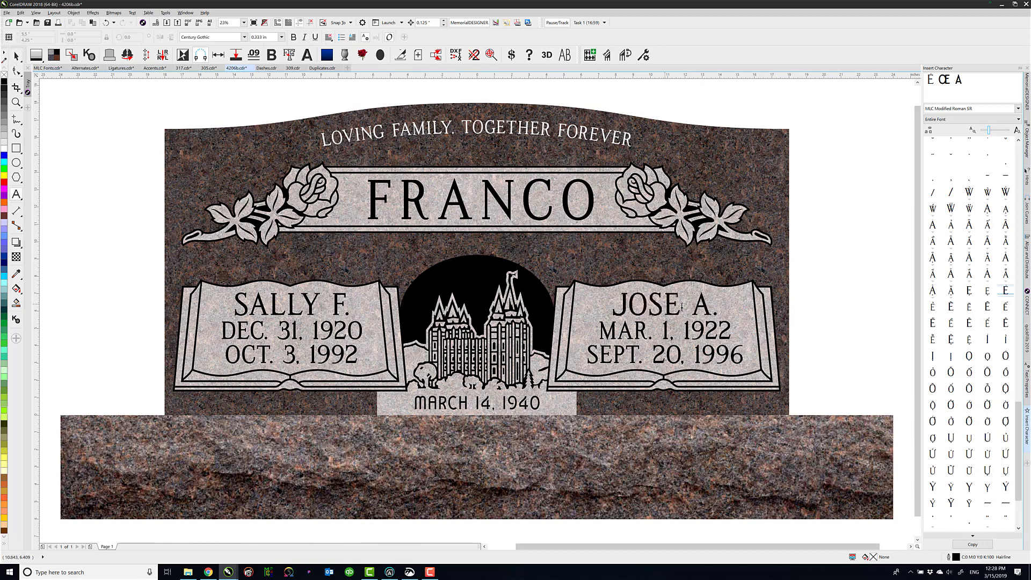
{"action": "left_click_drag", "start_coordinate": [681, 307], "coordinate": [667, 305]}
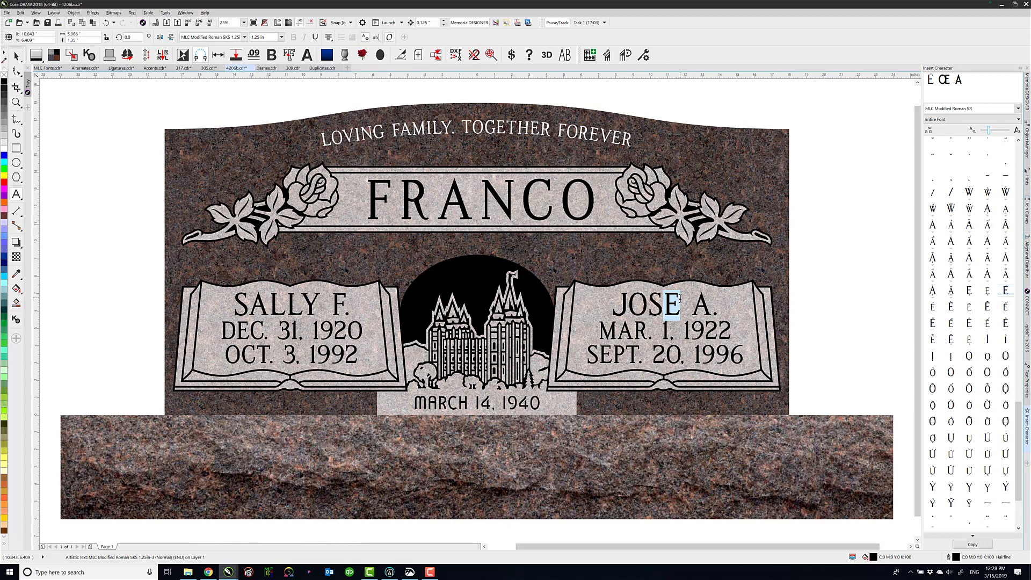
{"action": "key", "text": "alt+shift"}
{"action": "type", "text": "É"}
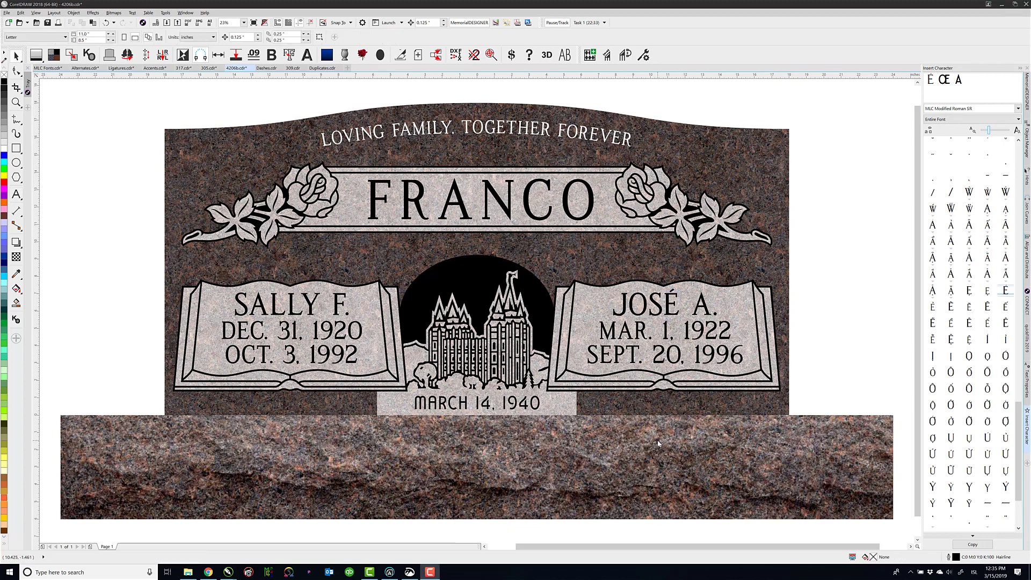
In 317.cdr, try the stylistic variants for the small C in the family name and apply Stylistic Set 4
{"action": "left_click", "coordinate": [183, 107]}
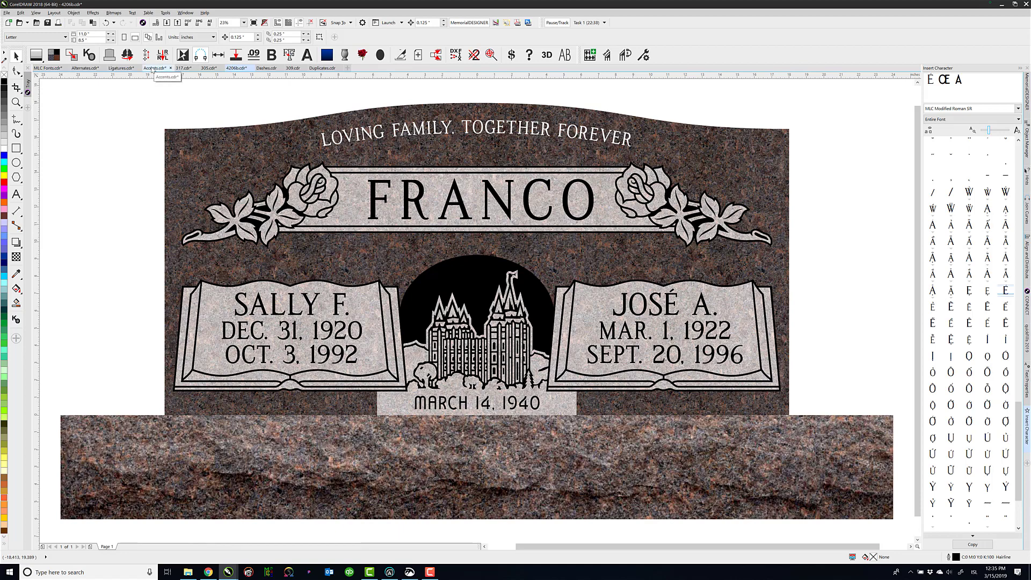
{"action": "left_click", "coordinate": [183, 68]}
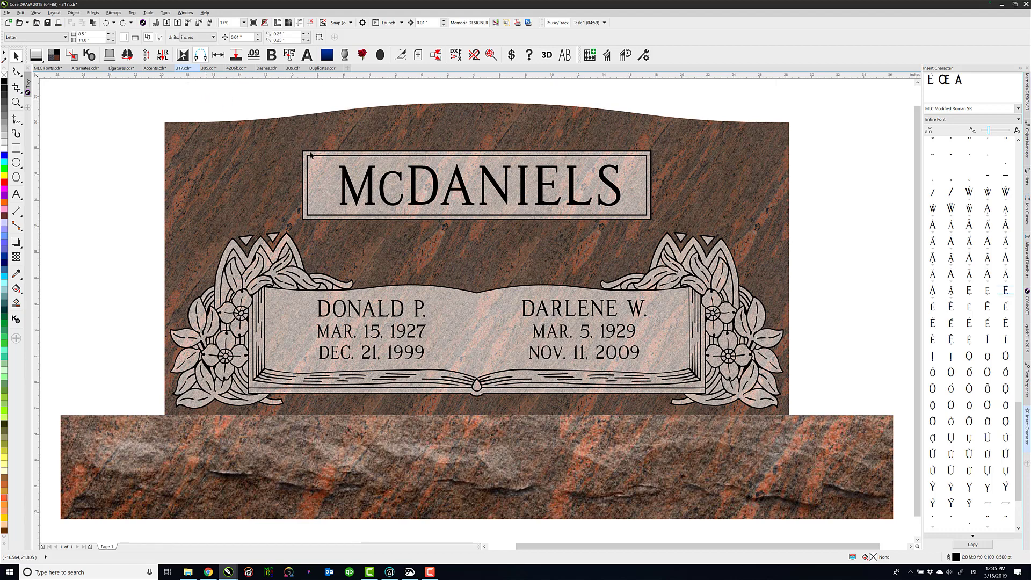
{"action": "left_click", "coordinate": [16, 195]}
{"action": "left_click", "coordinate": [373, 196]}
{"action": "left_click_drag", "start_coordinate": [377, 195], "coordinate": [394, 215]}
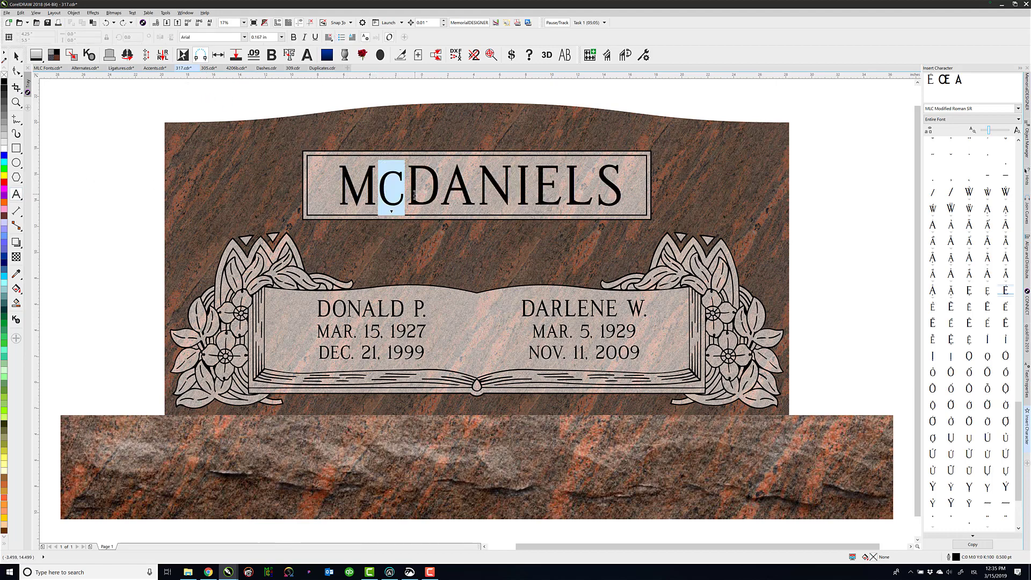
{"action": "left_click", "coordinate": [392, 212]}
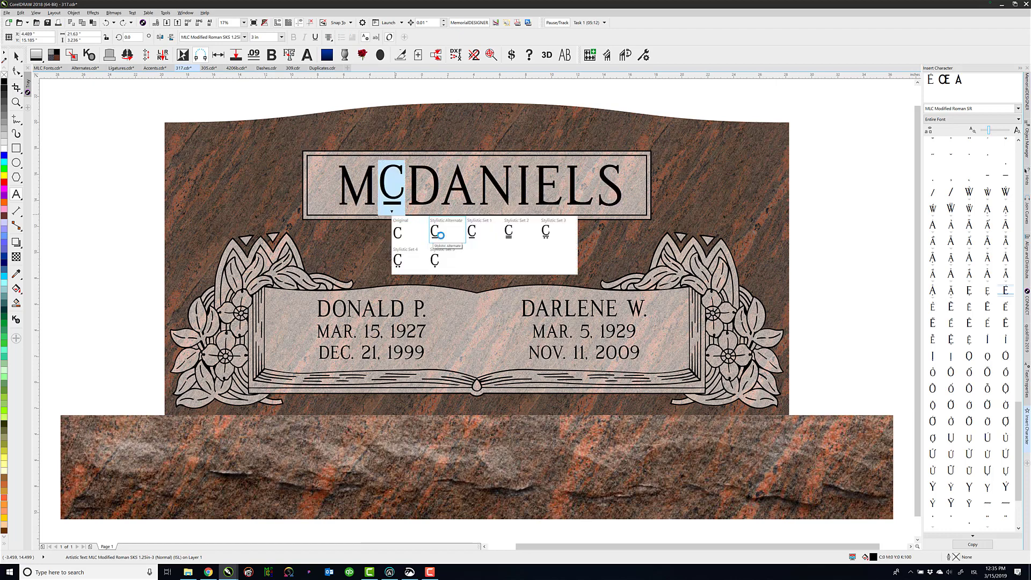
{"action": "left_click", "coordinate": [439, 233]}
{"action": "left_click", "coordinate": [489, 235]}
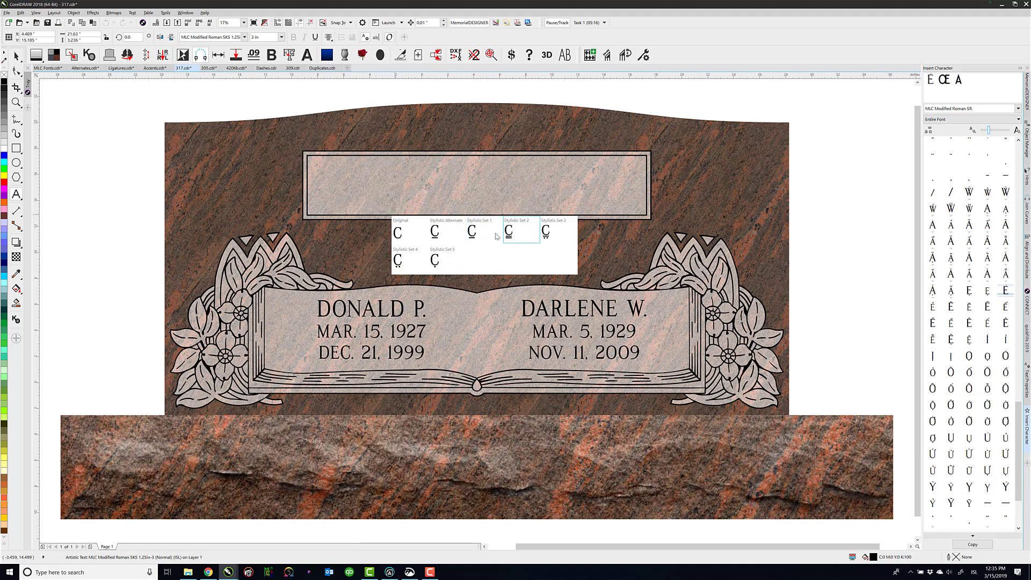
{"action": "left_click", "coordinate": [398, 261]}
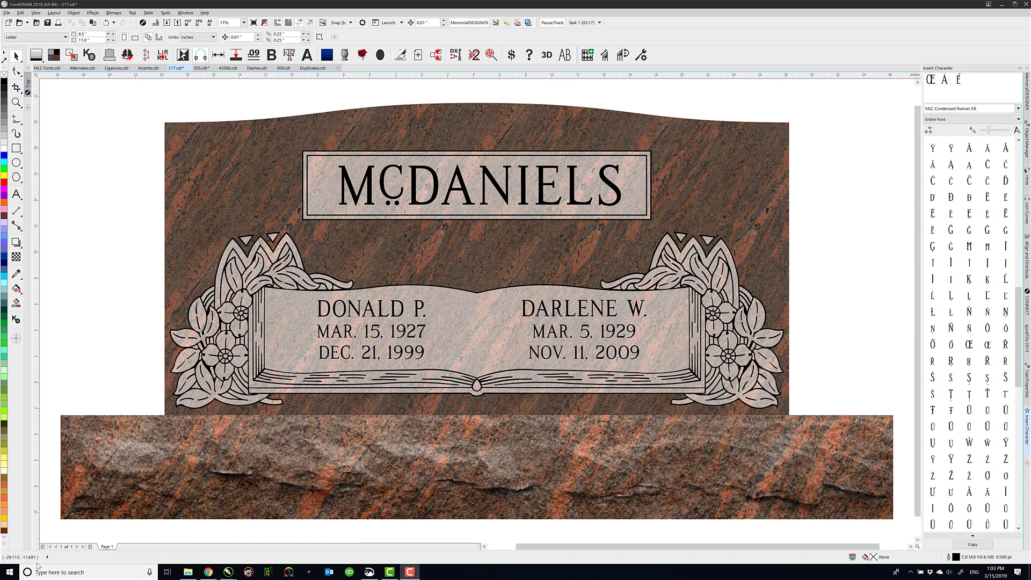
In 305.cdr, show the text properties and duplicate the whole headstone with its vases about 52 inches to the right
{"action": "left_click", "coordinate": [201, 68]}
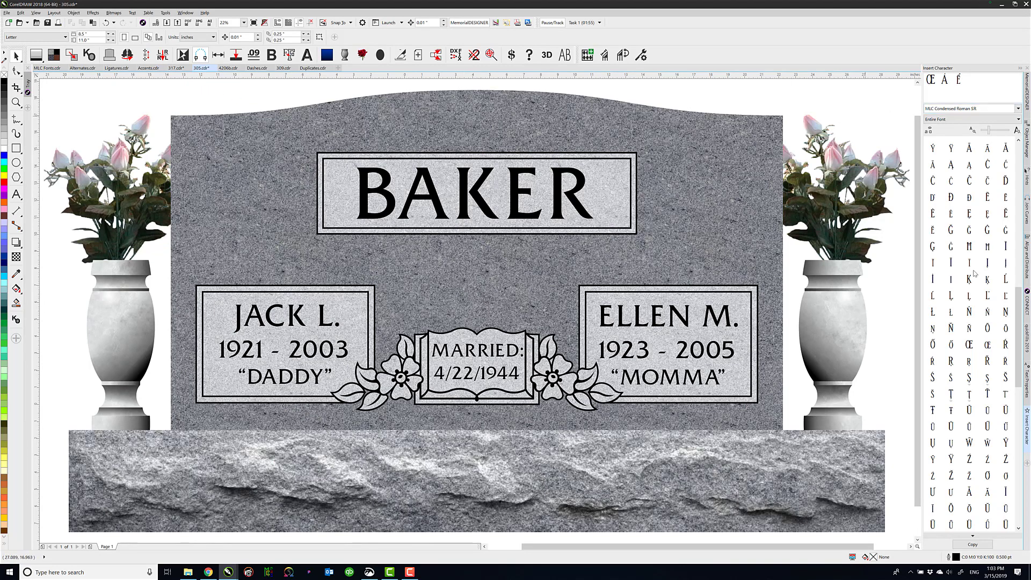
{"action": "left_click", "coordinate": [1027, 384]}
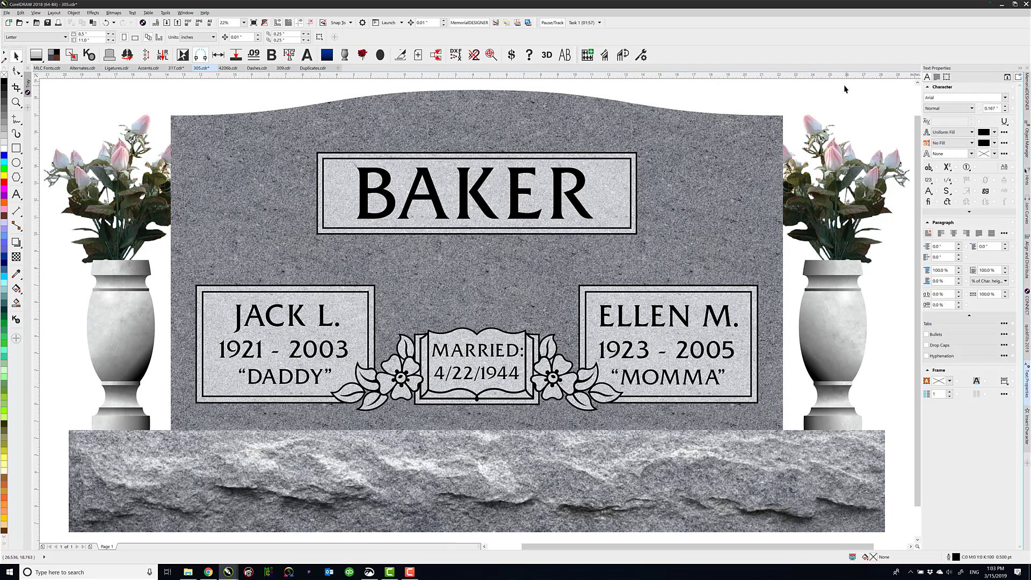
{"action": "scroll", "coordinate": [444, 319], "scroll_direction": "down", "scroll_amount": 2}
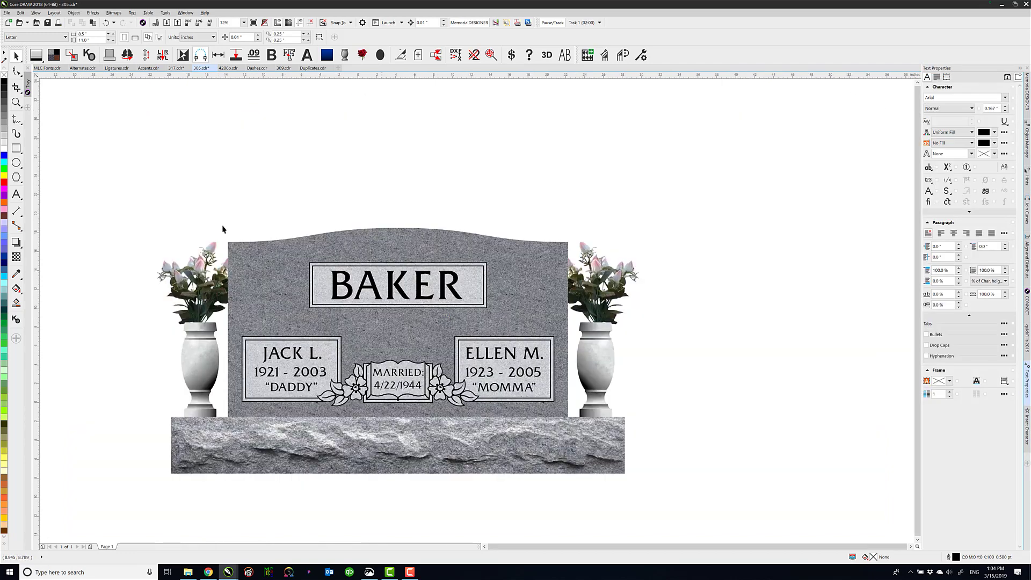
{"action": "mouse_move", "coordinate": [122, 200]}
{"action": "left_mouse_down"}
{"action": "mouse_move", "coordinate": [666, 516]}
{"action": "mouse_move", "coordinate": [594, 483]}
{"action": "left_mouse_up"}
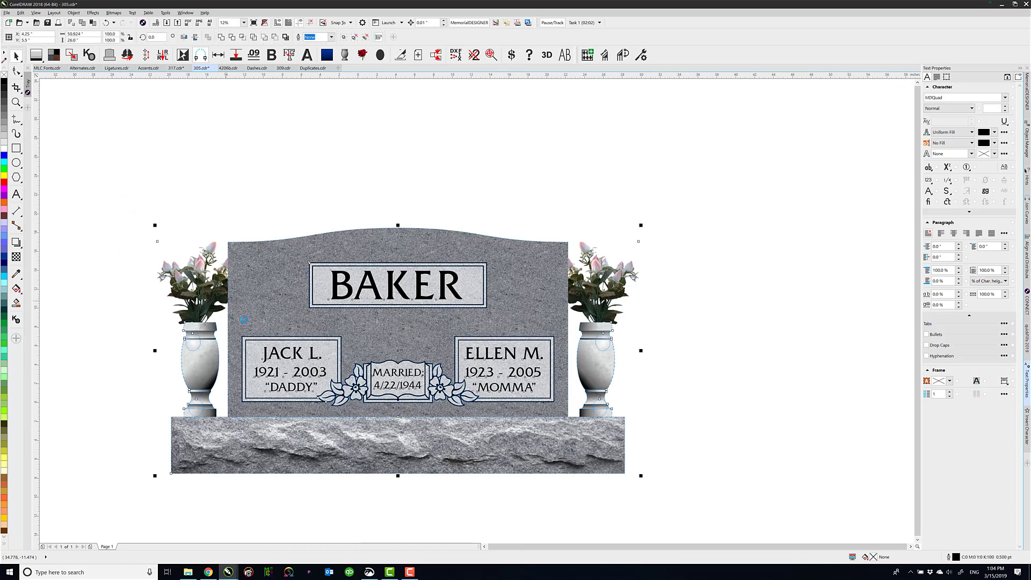
{"action": "left_click_drag", "start_coordinate": [247, 324], "coordinate": [737, 333]}
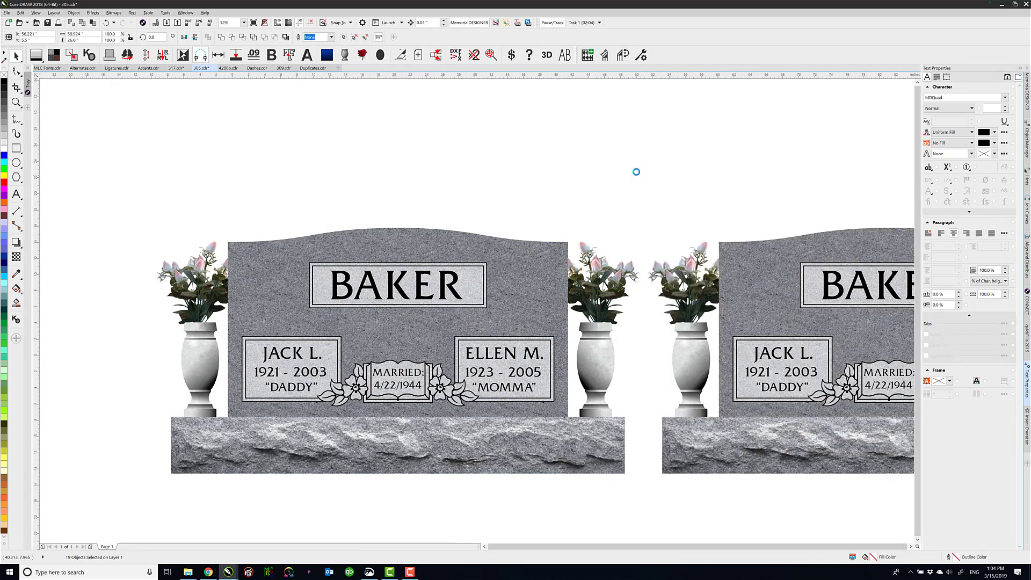
{"action": "key", "text": "F4"}
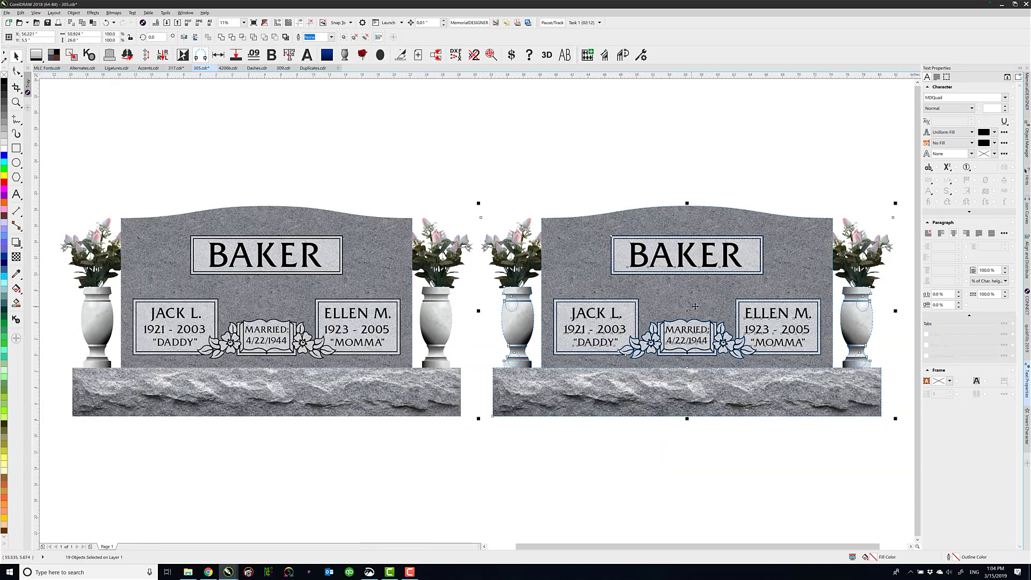
Set the font of all lettering on the duplicated headstone to MLC Commercial Gothic SS
{"action": "left_click", "coordinate": [1006, 98]}
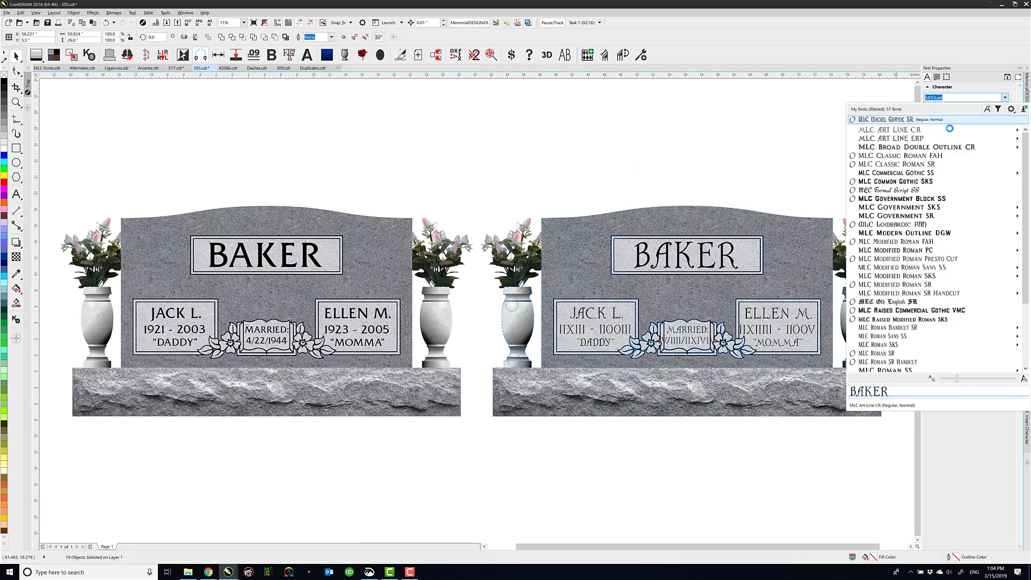
{"action": "mouse_move", "coordinate": [933, 138]}
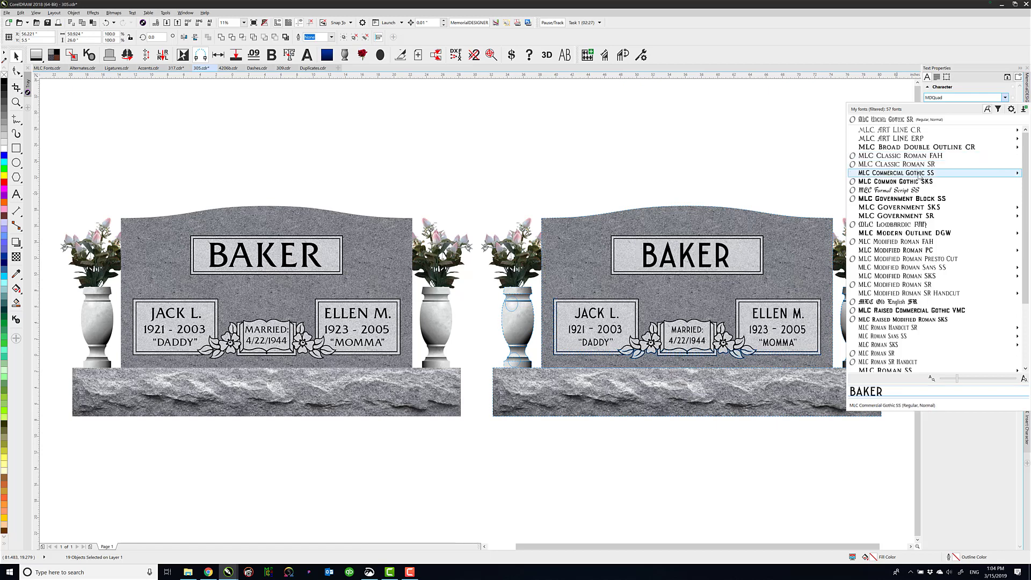
{"action": "mouse_move", "coordinate": [919, 176]}
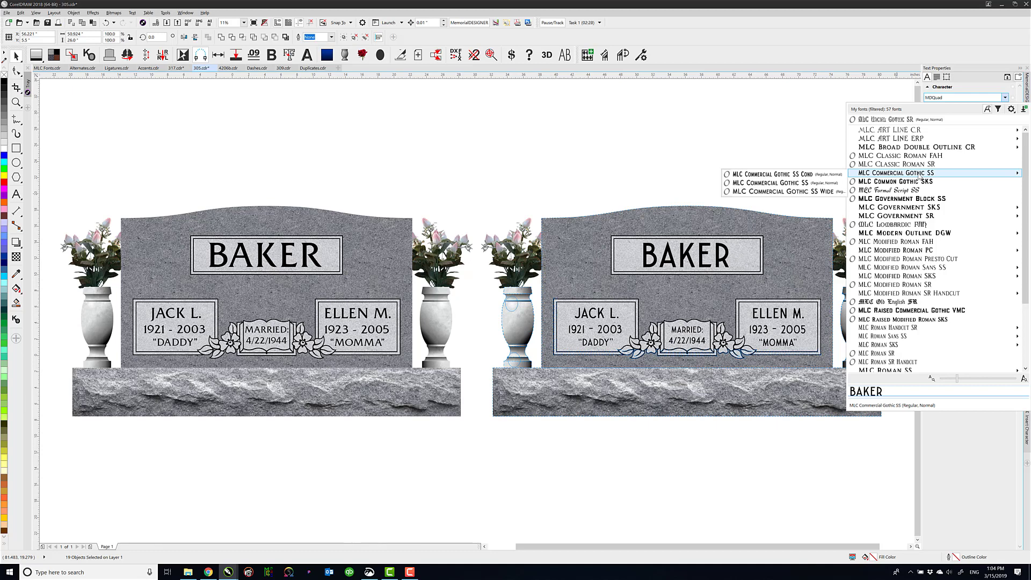
{"action": "left_click", "coordinate": [918, 174]}
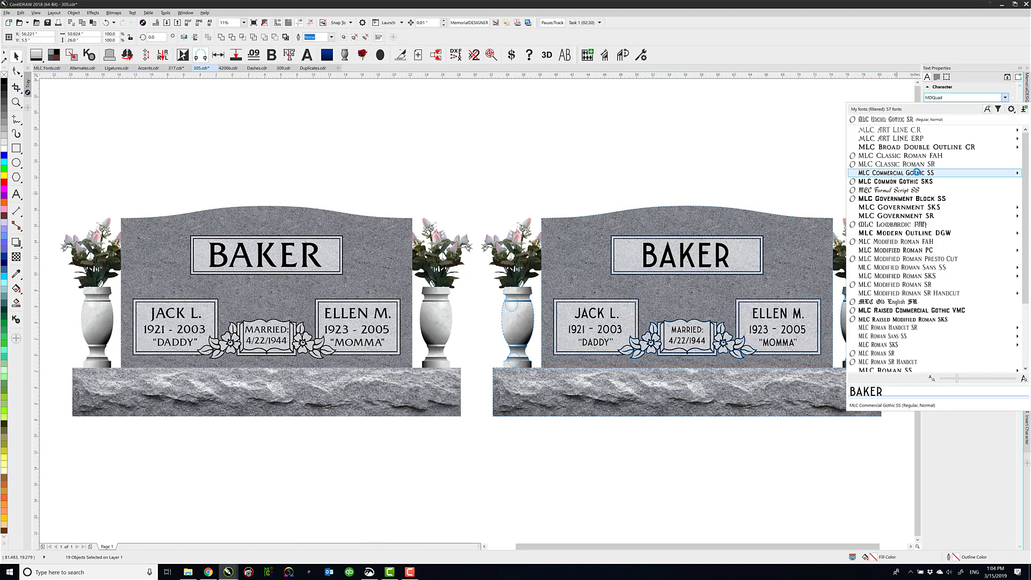
{"action": "left_click", "coordinate": [668, 187]}
Duplicate both headstones about 27 inches straight down to form a second row
{"action": "scroll", "coordinate": [712, 413], "scroll_direction": "down", "scroll_amount": 2}
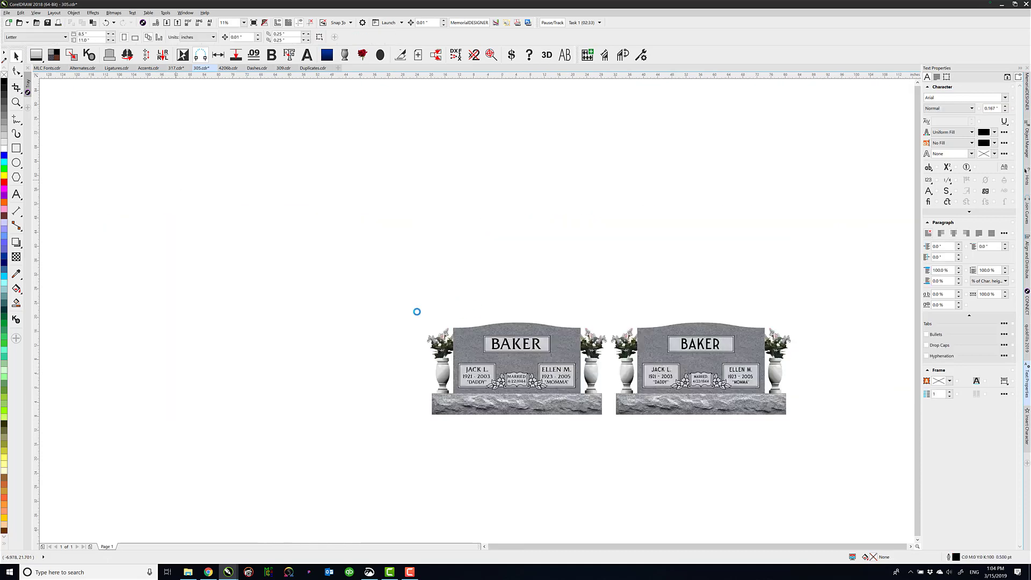
{"action": "left_click_drag", "start_coordinate": [367, 299], "coordinate": [834, 445]}
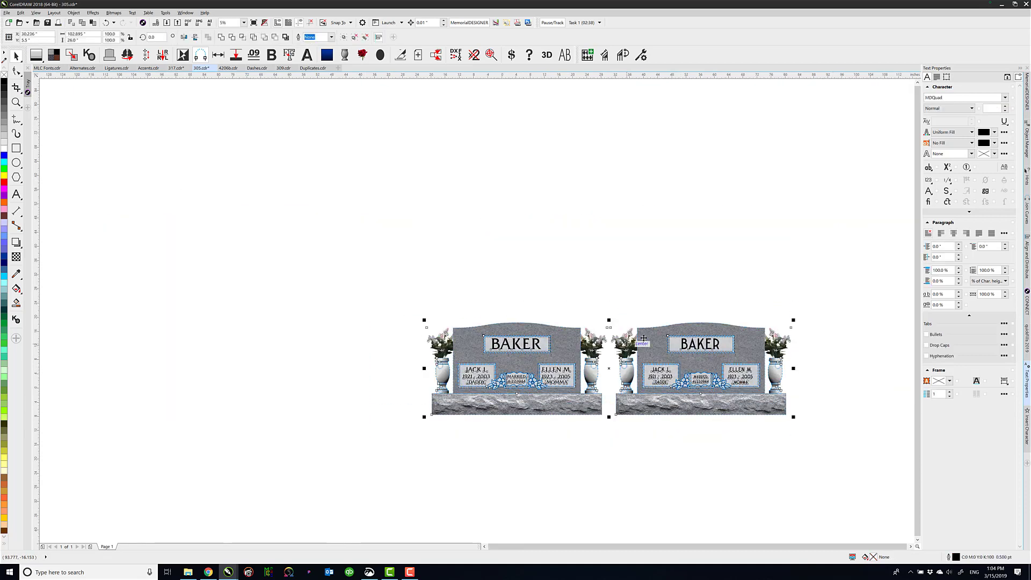
{"action": "left_click_drag", "start_coordinate": [647, 343], "coordinate": [647, 437]}
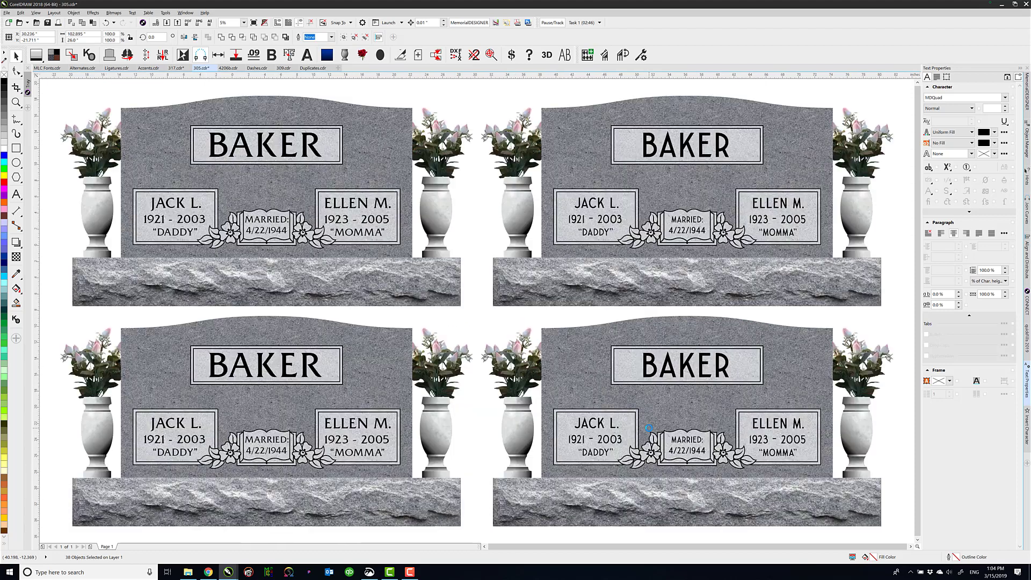
Set the font of all lettering on the lower-left headstone to MLC Formal Script SS
{"action": "left_click_drag", "start_coordinate": [53, 310], "coordinate": [469, 536]}
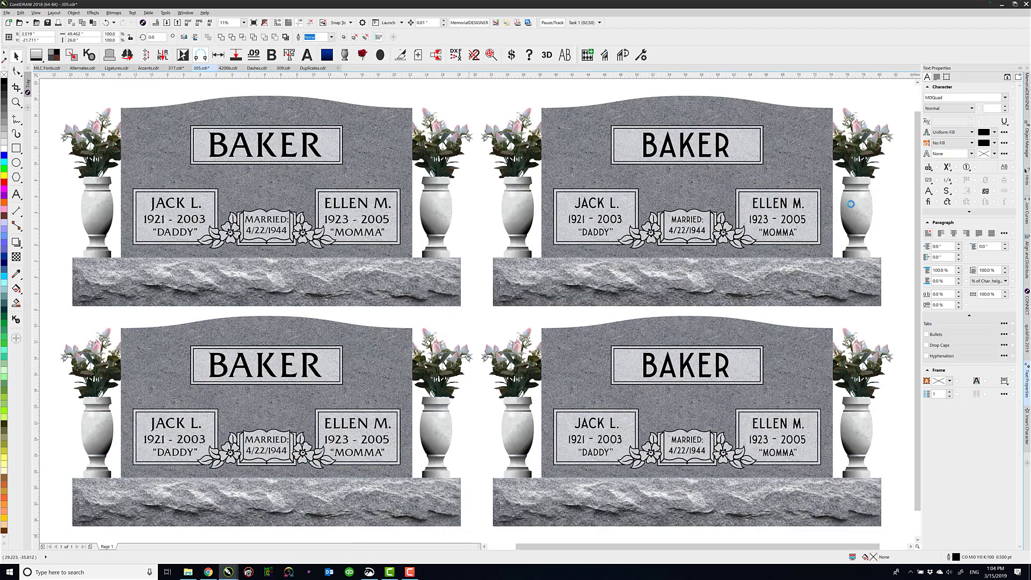
{"action": "left_click", "coordinate": [119, 317]}
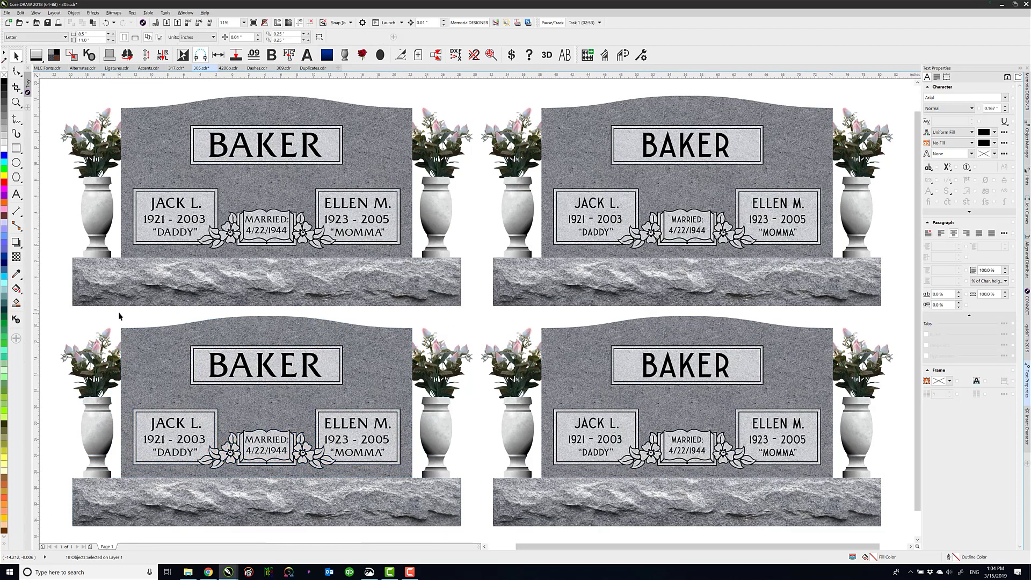
{"action": "left_click_drag", "start_coordinate": [184, 337], "coordinate": [421, 499]}
{"action": "left_click", "coordinate": [1005, 98]}
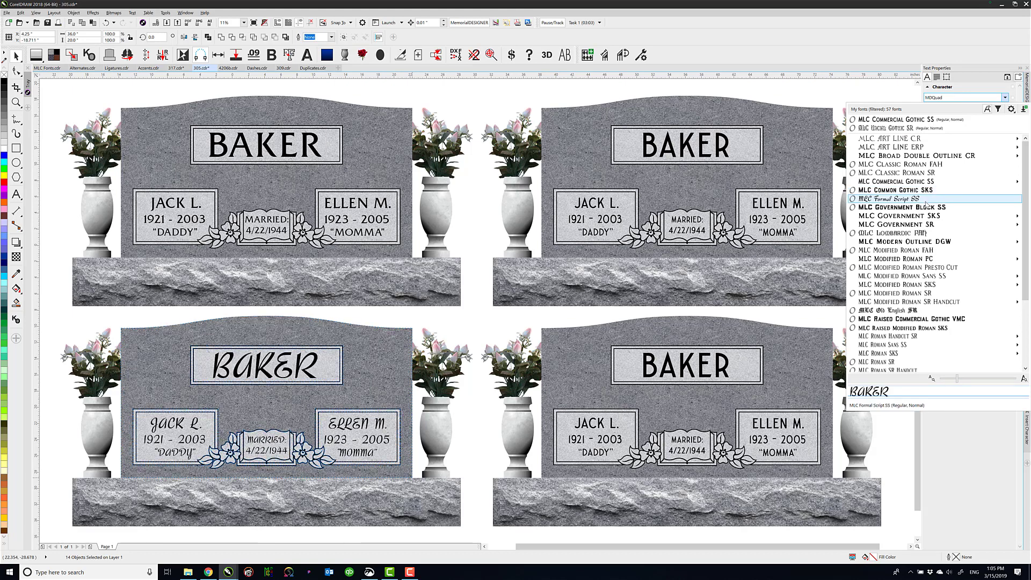
{"action": "left_click", "coordinate": [926, 203]}
Set the font of all lettering on the lower-right headstone to MLC Uncial Gothic SR
{"action": "left_click_drag", "start_coordinate": [534, 315], "coordinate": [829, 477]}
{"action": "left_click", "coordinate": [1005, 97]}
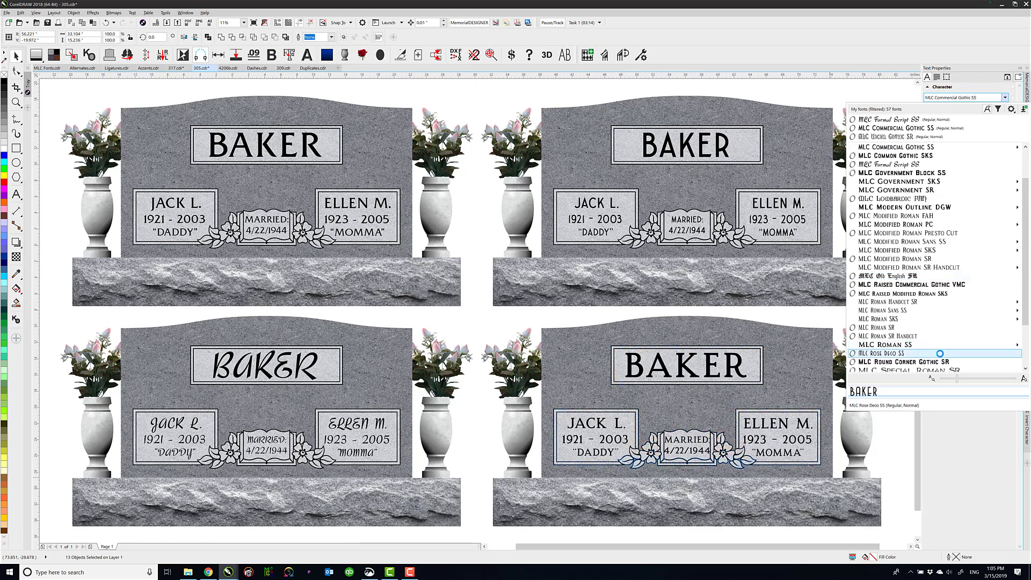
{"action": "scroll", "coordinate": [938, 345], "scroll_direction": "down", "scroll_amount": 3}
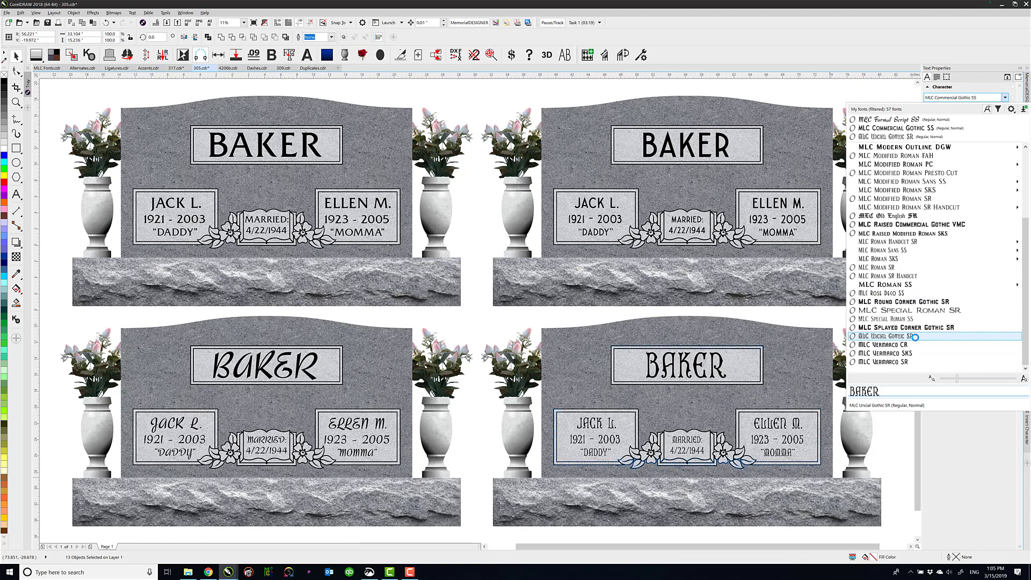
{"action": "left_click", "coordinate": [915, 337]}
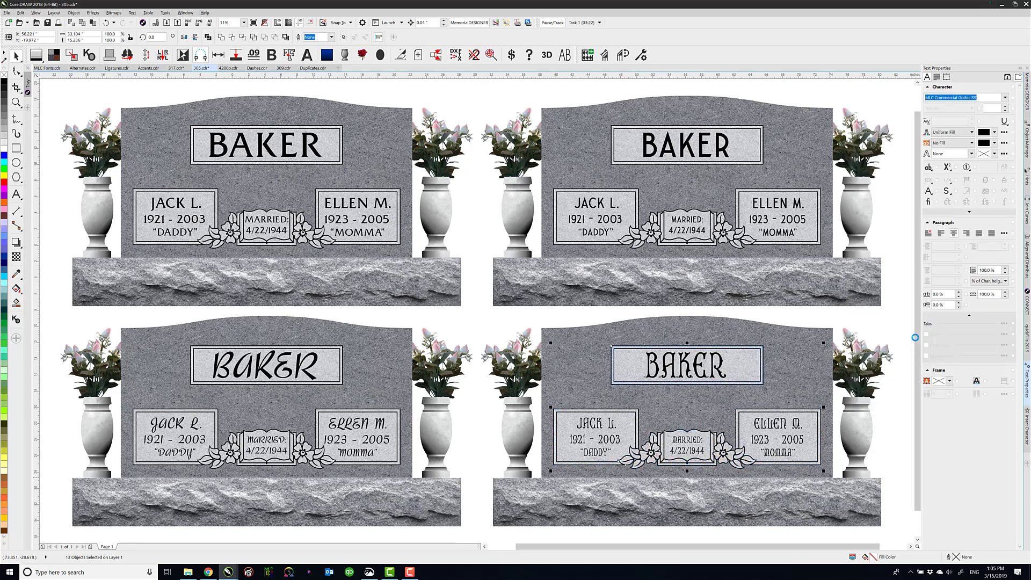
{"action": "left_click", "coordinate": [824, 317]}
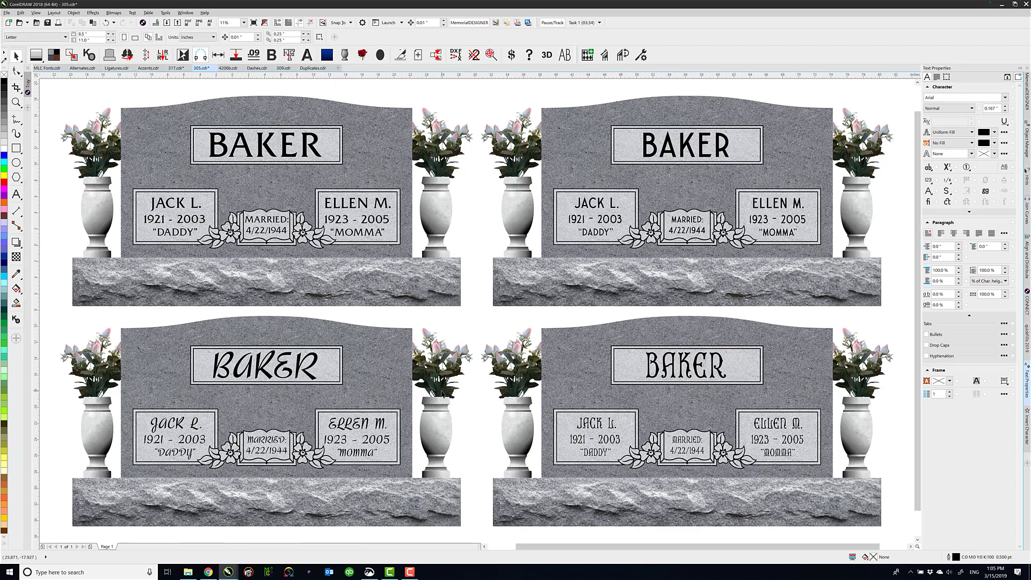
On the MLC Uncial Gothic SR headstone, switch the E in the family name to its Stylistic Set 2 form
{"action": "left_click_drag", "start_coordinate": [475, 312], "coordinate": [909, 539]}
{"action": "key", "text": "shift+F2"}
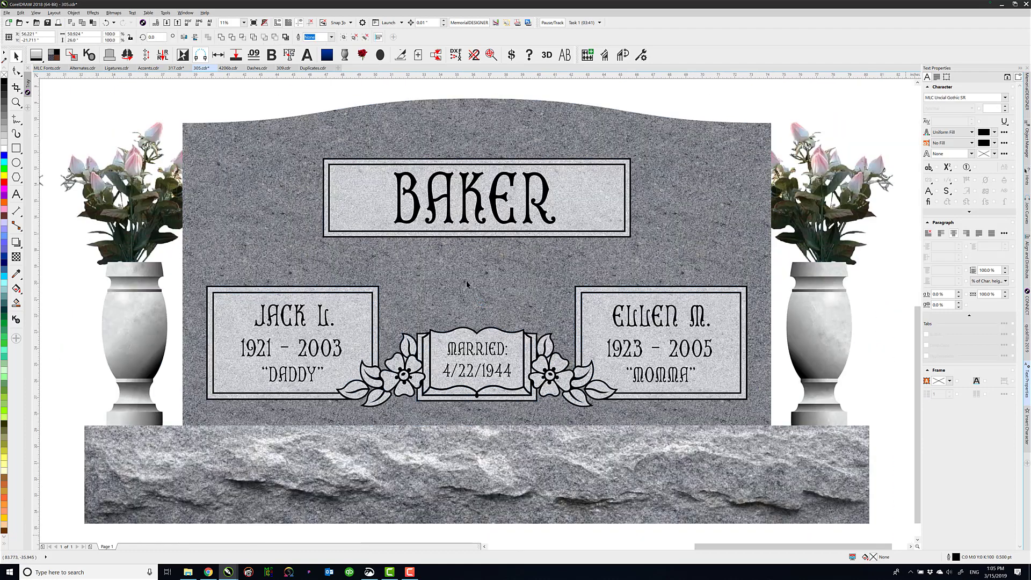
{"action": "left_click", "coordinate": [285, 98]}
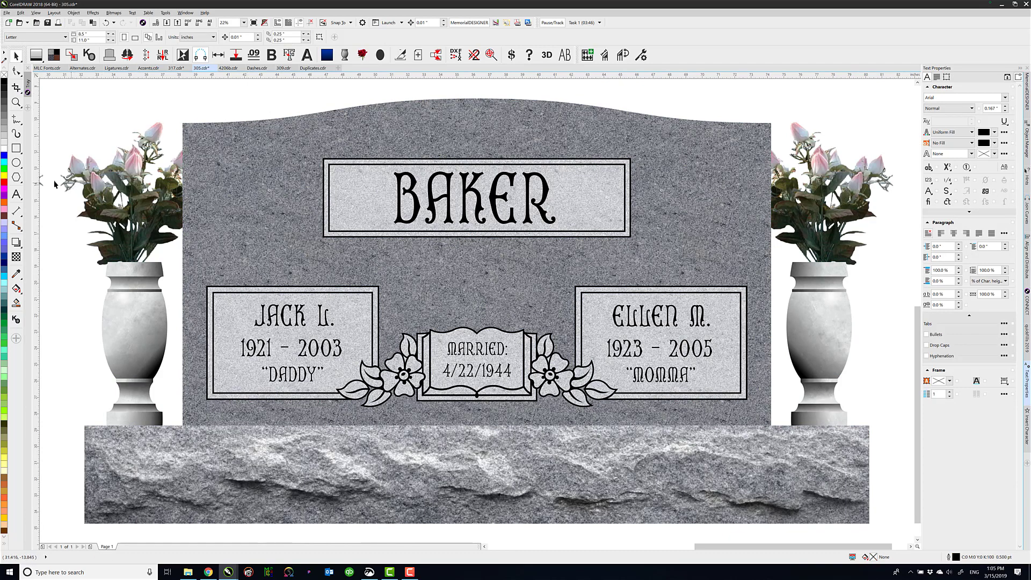
{"action": "left_click", "coordinate": [16, 195]}
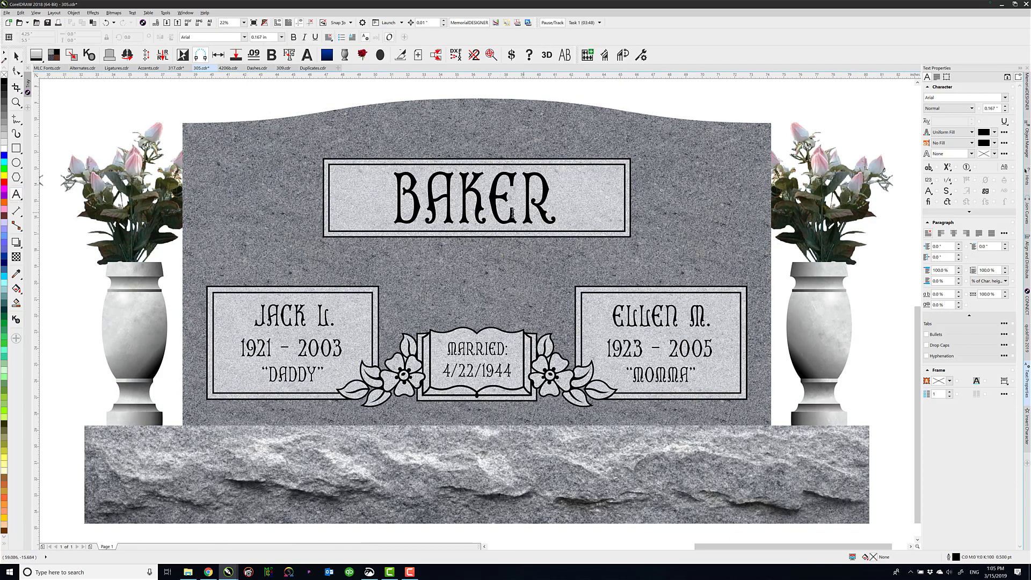
{"action": "left_click_drag", "start_coordinate": [513, 212], "coordinate": [504, 232]}
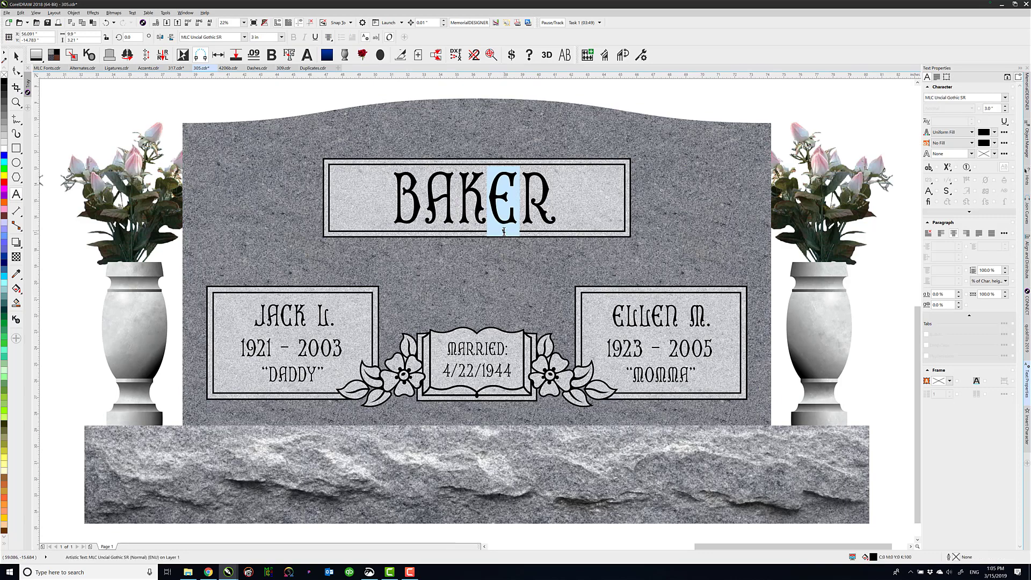
{"action": "left_click", "coordinate": [504, 232]}
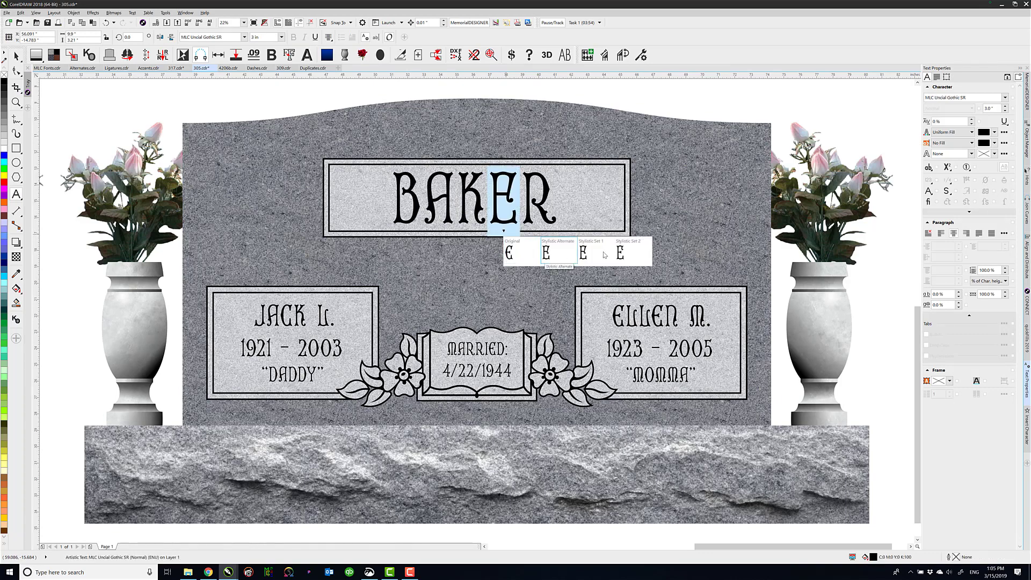
{"action": "left_click", "coordinate": [621, 253]}
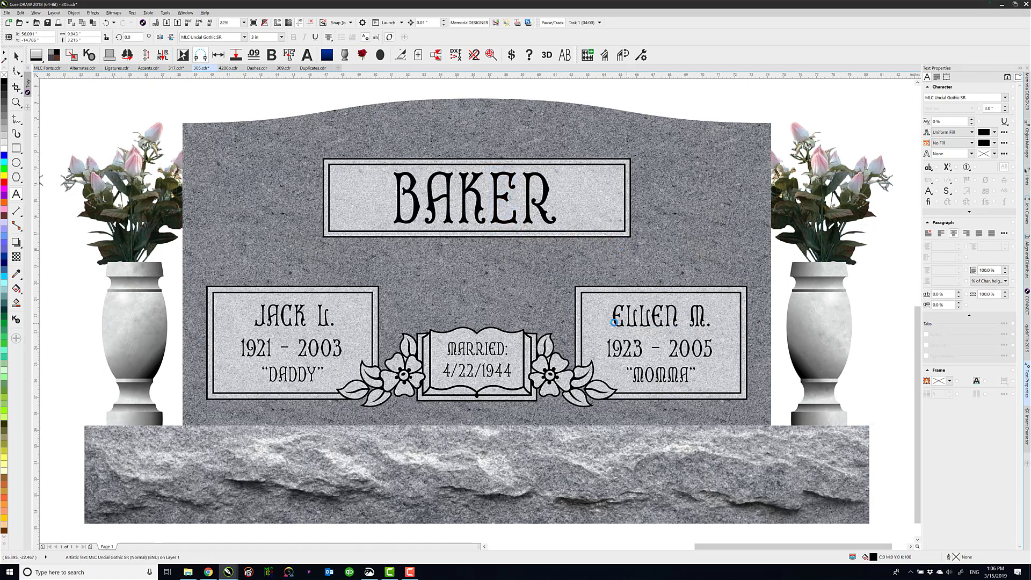
Switch both Es in the first name on the headstone's right-hand panel to Stylistic Set 2
{"action": "left_click_drag", "start_coordinate": [627, 323], "coordinate": [613, 322]}
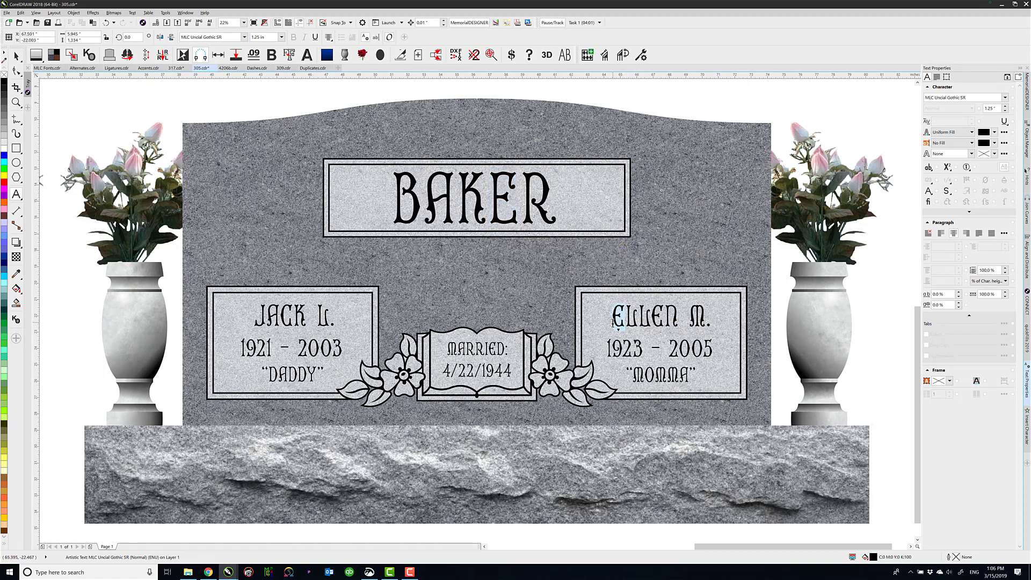
{"action": "left_click", "coordinate": [620, 333]}
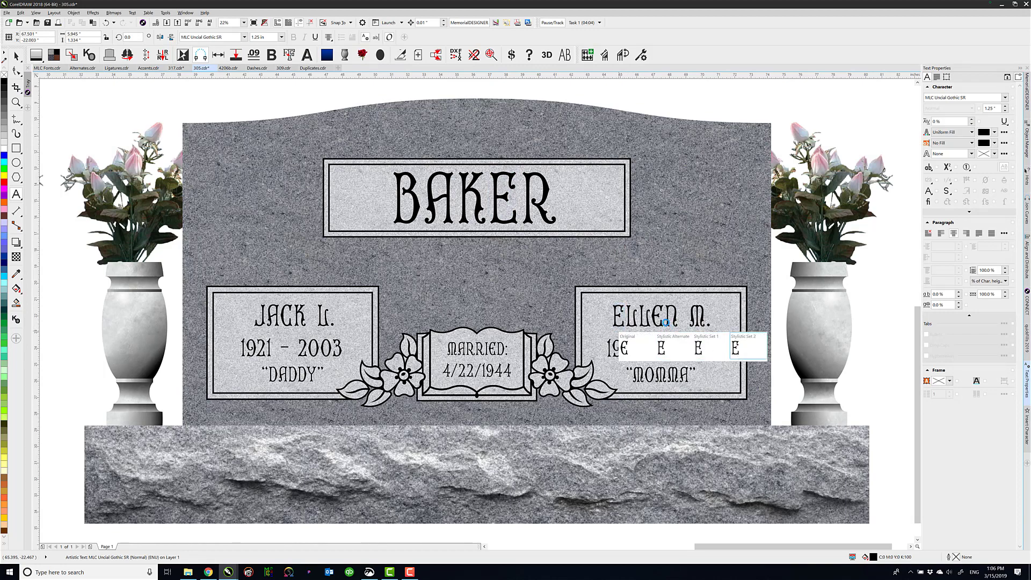
{"action": "left_click_drag", "start_coordinate": [664, 320], "coordinate": [650, 319]}
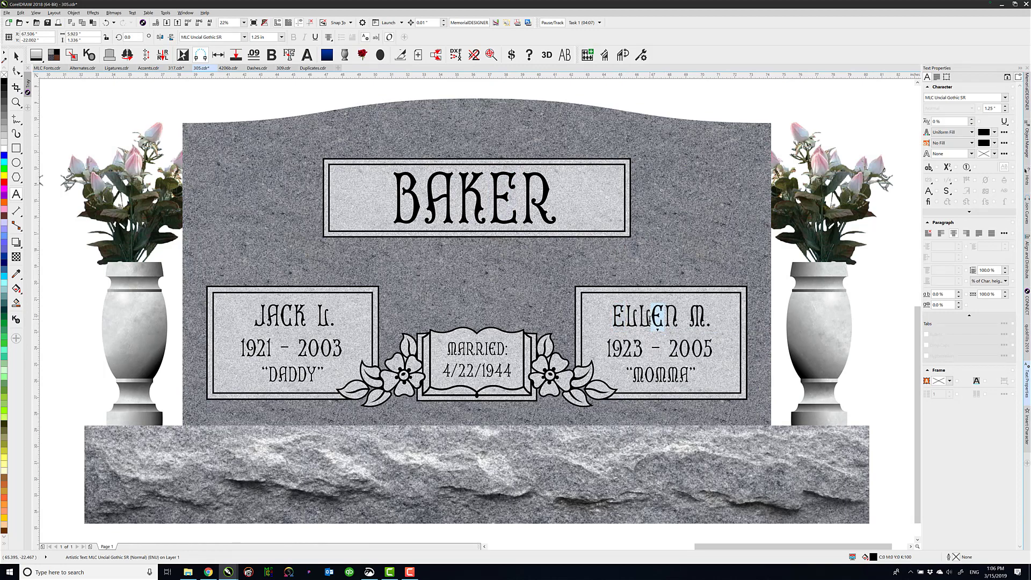
{"action": "left_click", "coordinate": [659, 331]}
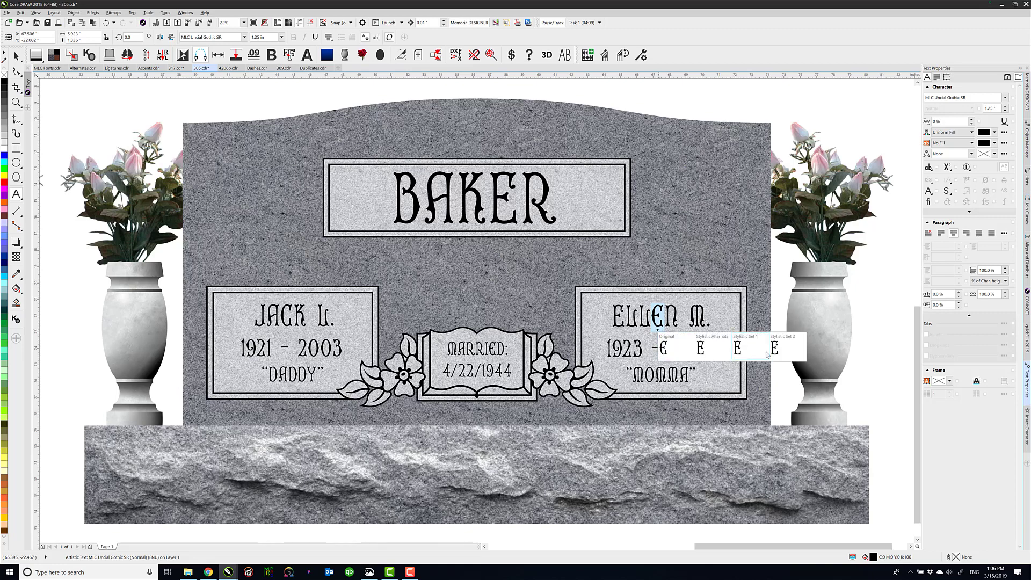
{"action": "left_click", "coordinate": [776, 350]}
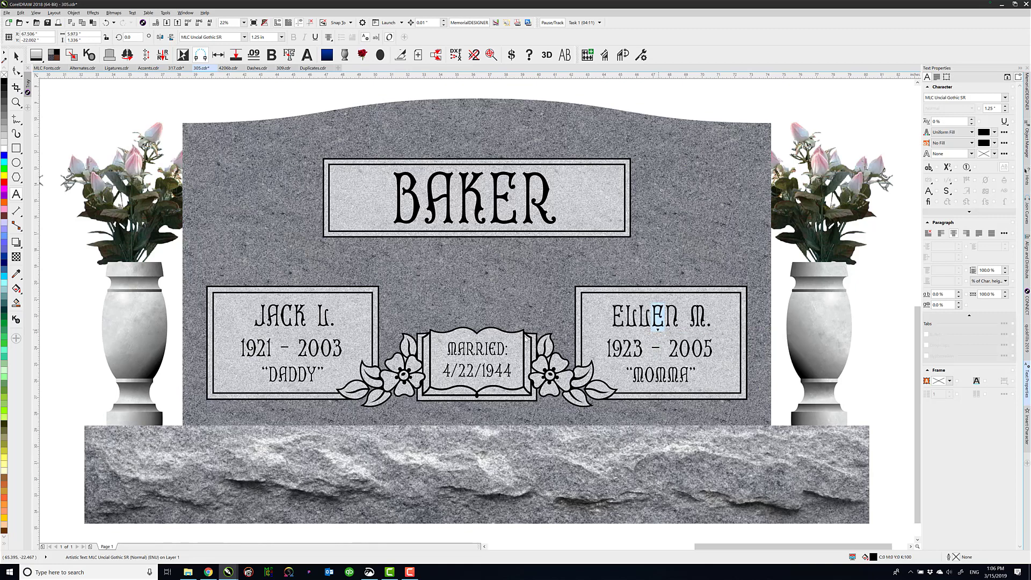
Apply Stylistic Set 2 to the E of "MARRIED:" on the book emblem
{"action": "left_click", "coordinate": [492, 352]}
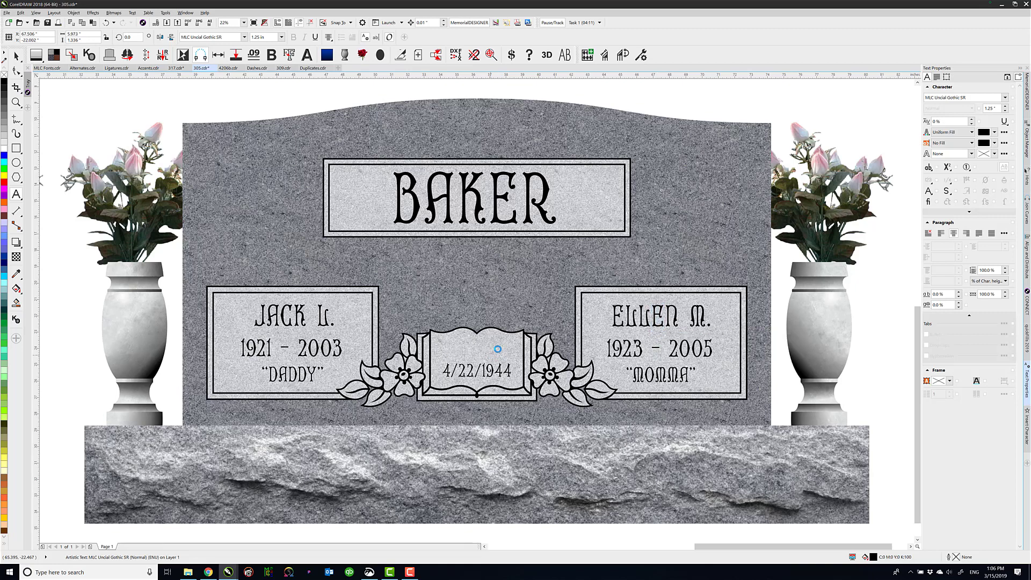
{"action": "left_click_drag", "start_coordinate": [489, 349], "coordinate": [495, 352]}
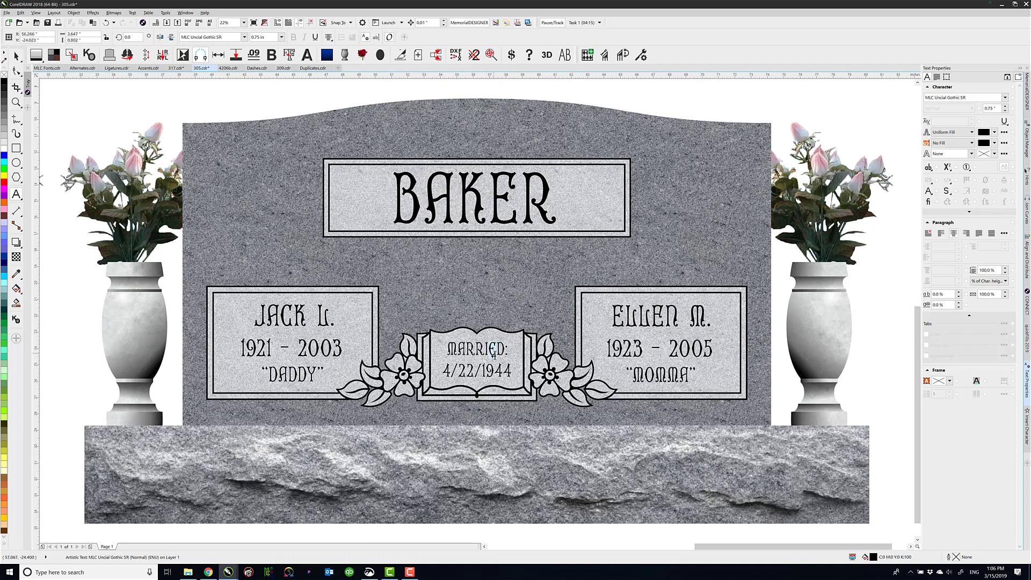
{"action": "left_click", "coordinate": [493, 359]}
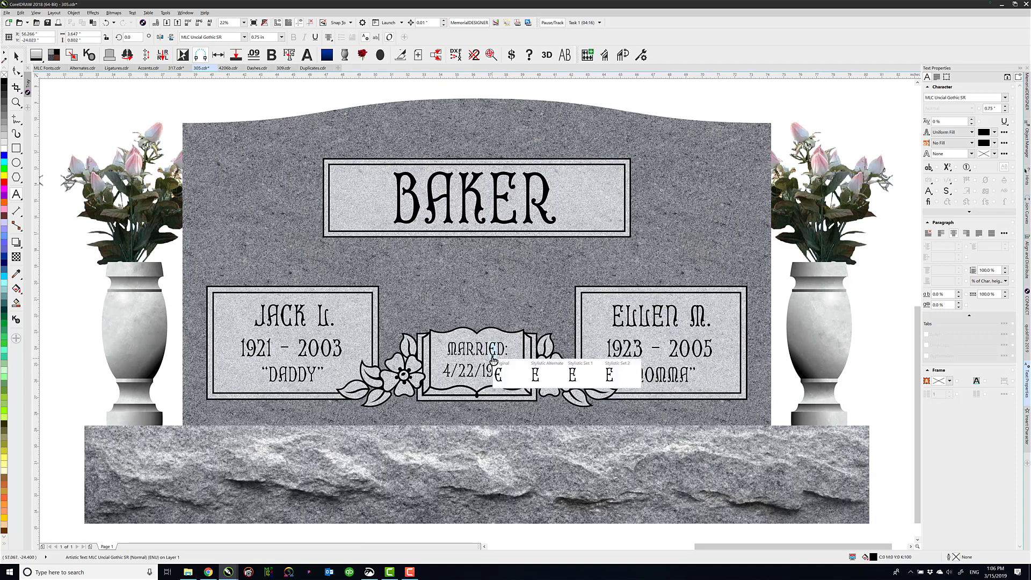
{"action": "left_click", "coordinate": [608, 378]}
{"action": "left_click", "coordinate": [607, 379]}
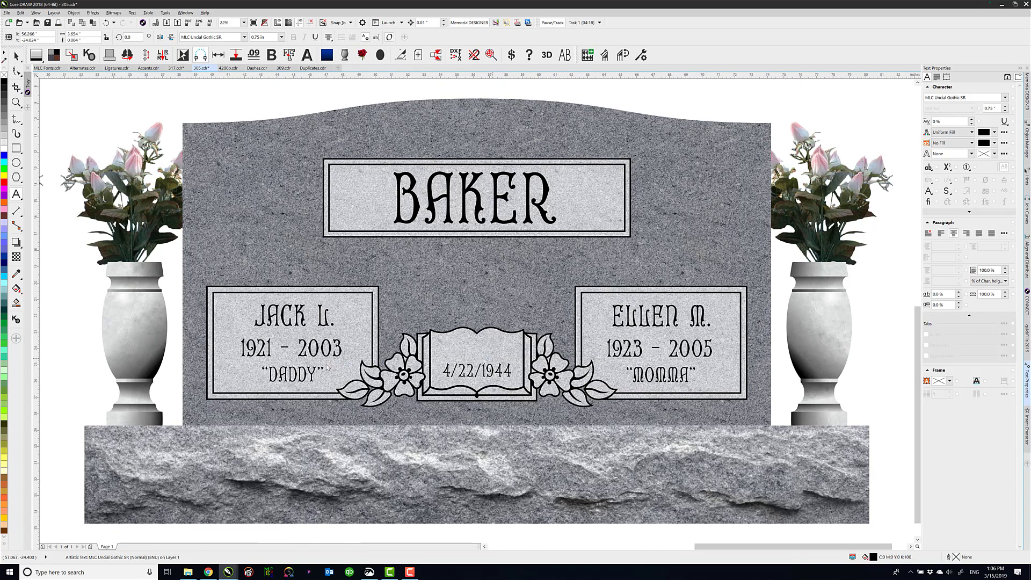
Change the opening quotation mark of "DADDY" to its Stylistic Alternate form
{"action": "left_click", "coordinate": [274, 374]}
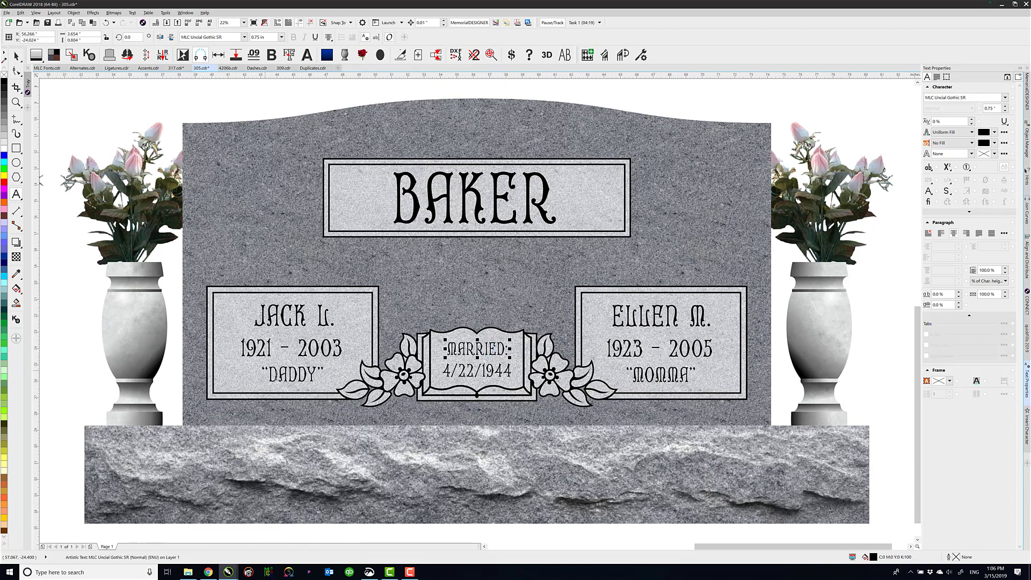
{"action": "scroll", "coordinate": [275, 377], "scroll_direction": "up", "scroll_amount": 2}
{"action": "scroll", "coordinate": [476, 315], "scroll_direction": "up", "scroll_amount": 3}
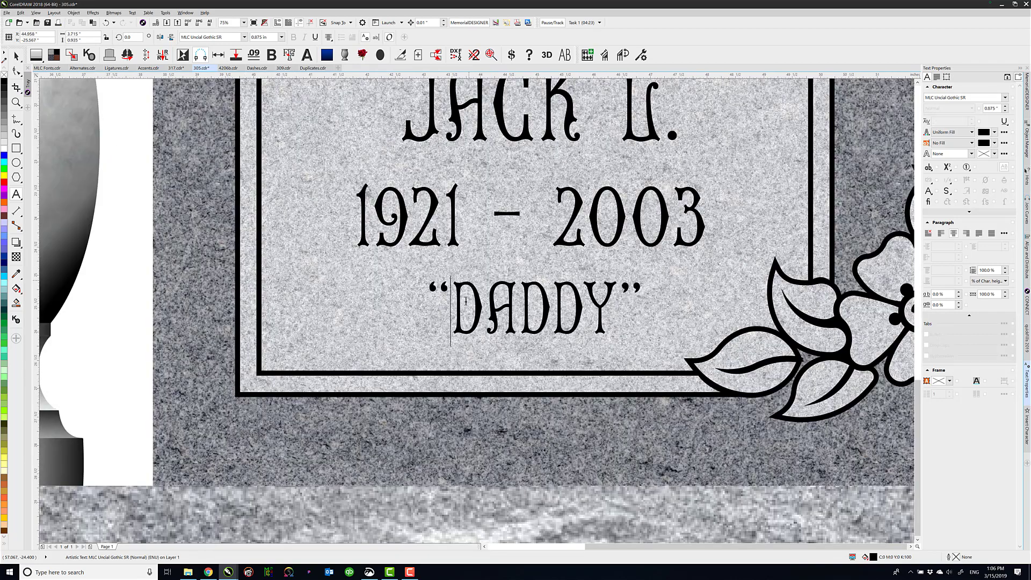
{"action": "left_click_drag", "start_coordinate": [455, 292], "coordinate": [428, 295]}
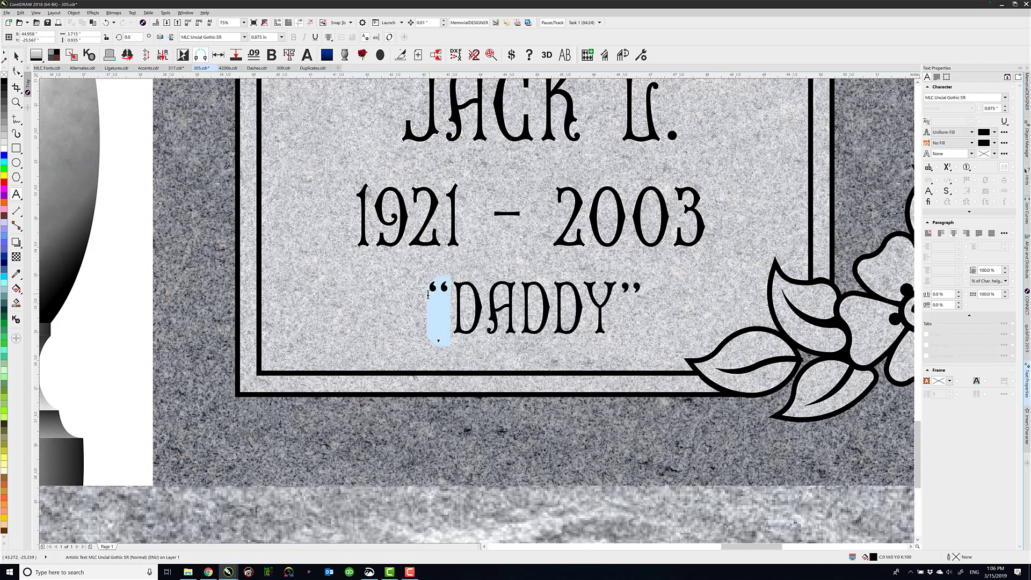
{"action": "left_click", "coordinate": [439, 341]}
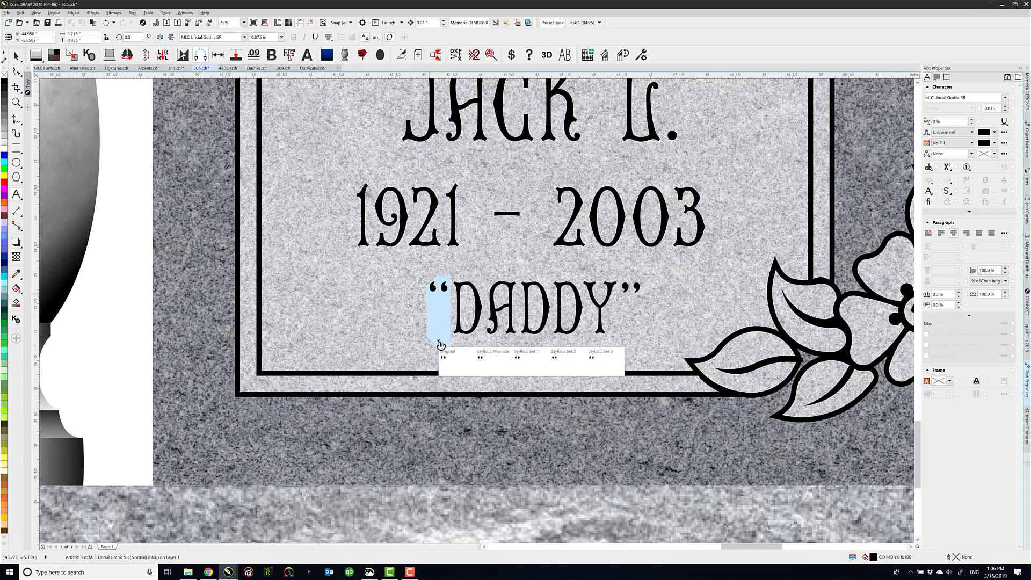
{"action": "left_click", "coordinate": [488, 361]}
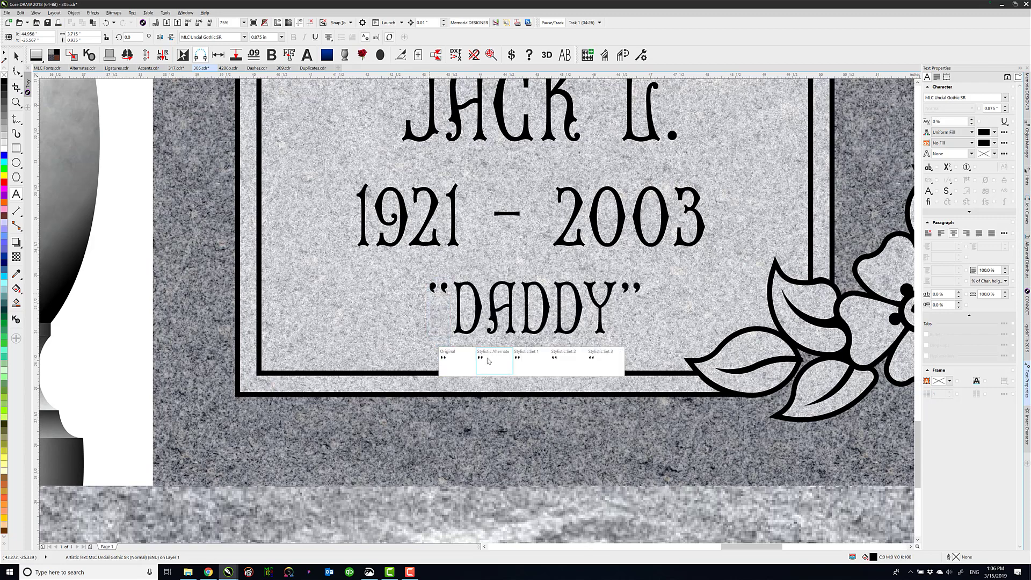
Change the opening quotation mark of "MOMMA" to its Stylistic Set 1 form
{"action": "left_click", "coordinate": [608, 285]}
{"action": "key", "text": "F3"}
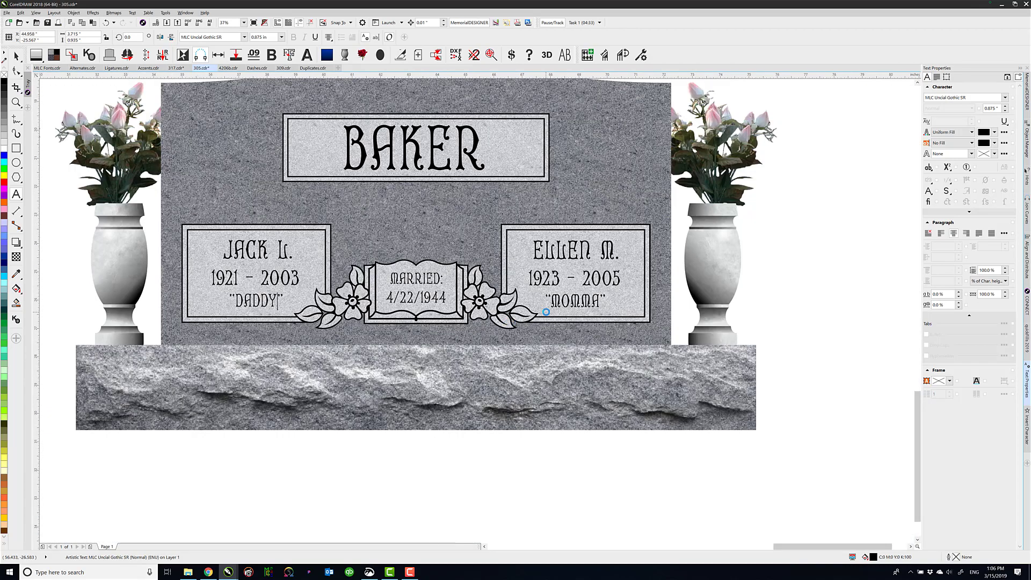
{"action": "scroll", "coordinate": [546, 312], "scroll_direction": "up", "scroll_amount": 2}
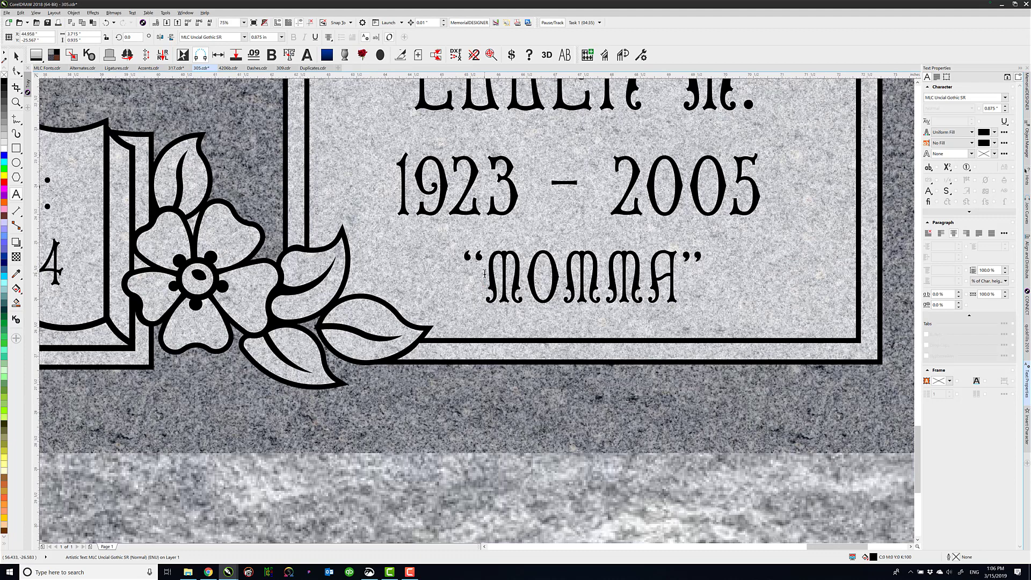
{"action": "left_click_drag", "start_coordinate": [485, 274], "coordinate": [463, 279]}
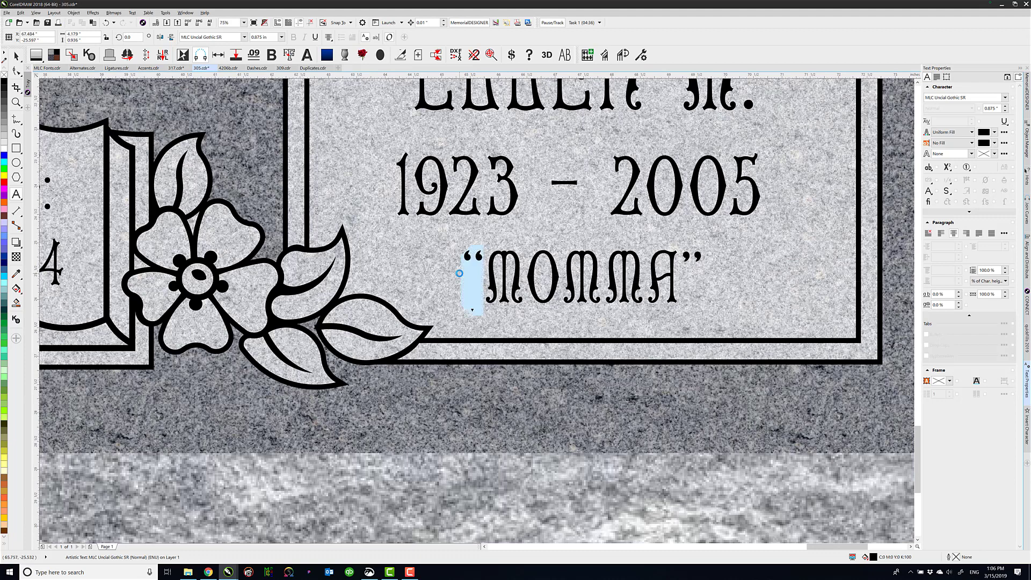
{"action": "left_click", "coordinate": [474, 313]}
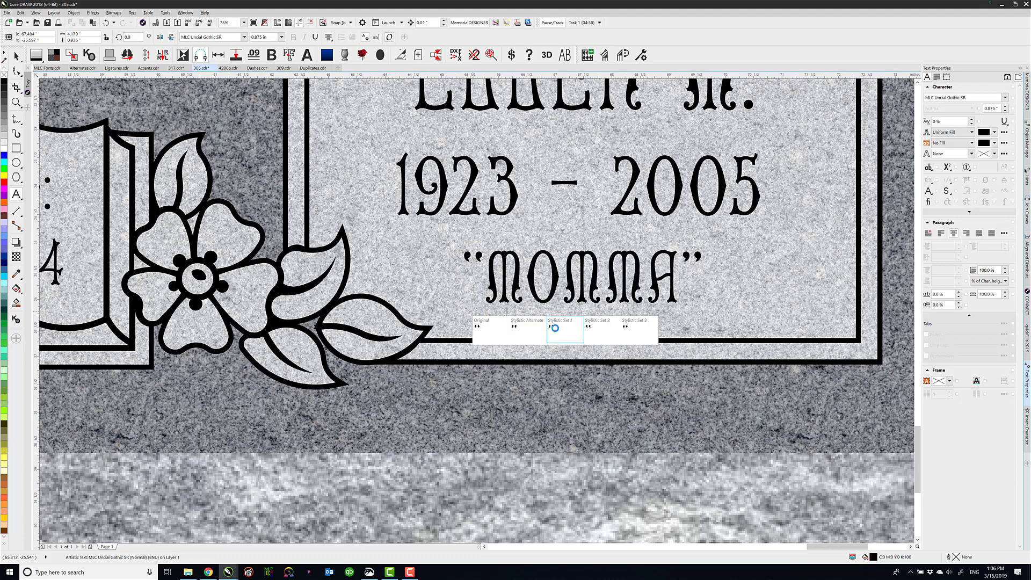
{"action": "scroll", "coordinate": [145, 219], "scroll_direction": "down", "scroll_amount": 1}
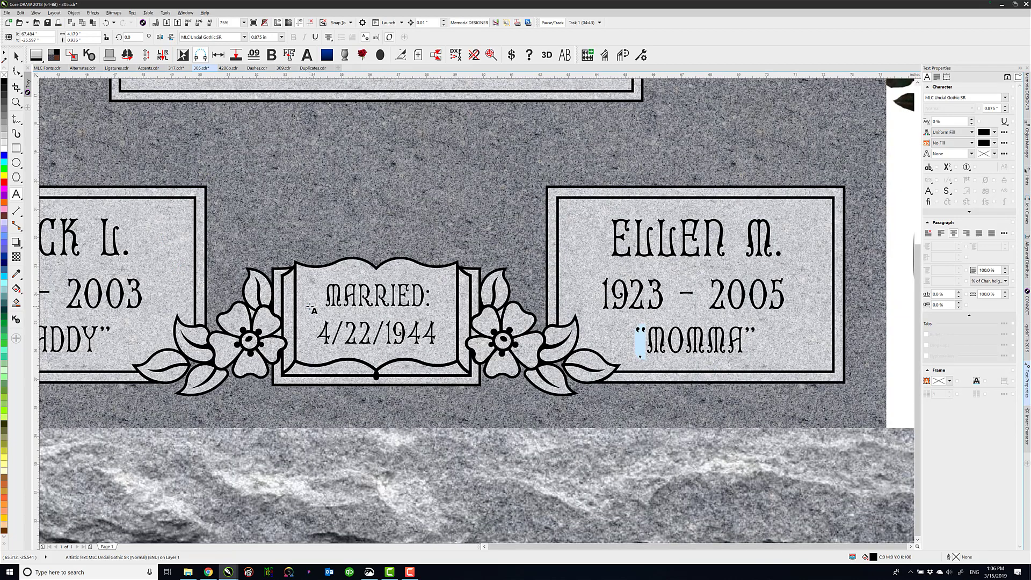
{"action": "scroll", "coordinate": [68, 296], "scroll_direction": "down", "scroll_amount": 1}
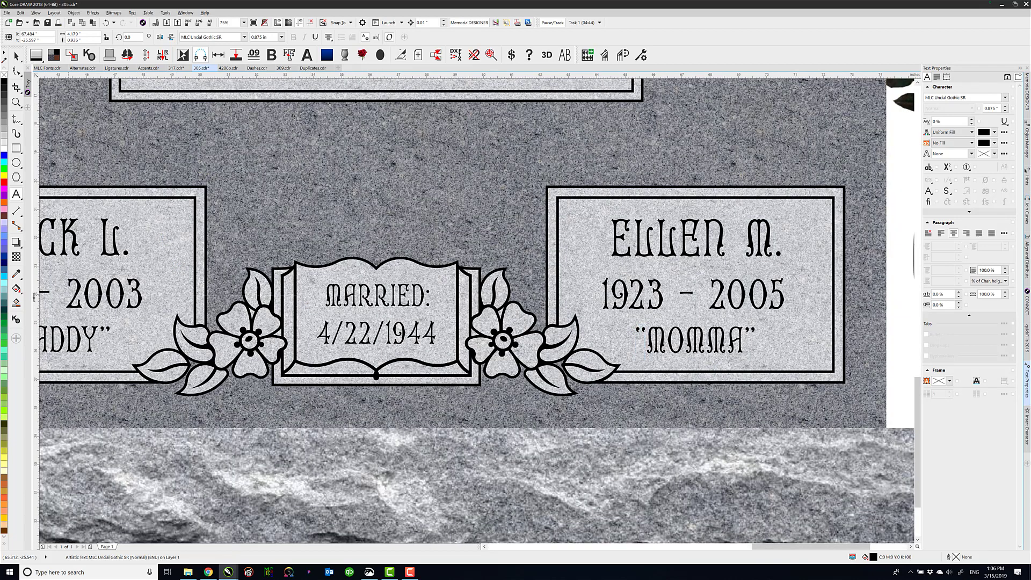
Replace the hyphen between the years above "DADDY" with a double hyphen to produce the ornamental dash
{"action": "left_click_drag", "start_coordinate": [66, 296], "coordinate": [83, 295]}
{"action": "scroll", "coordinate": [64, 297], "scroll_direction": "down", "scroll_amount": 1}
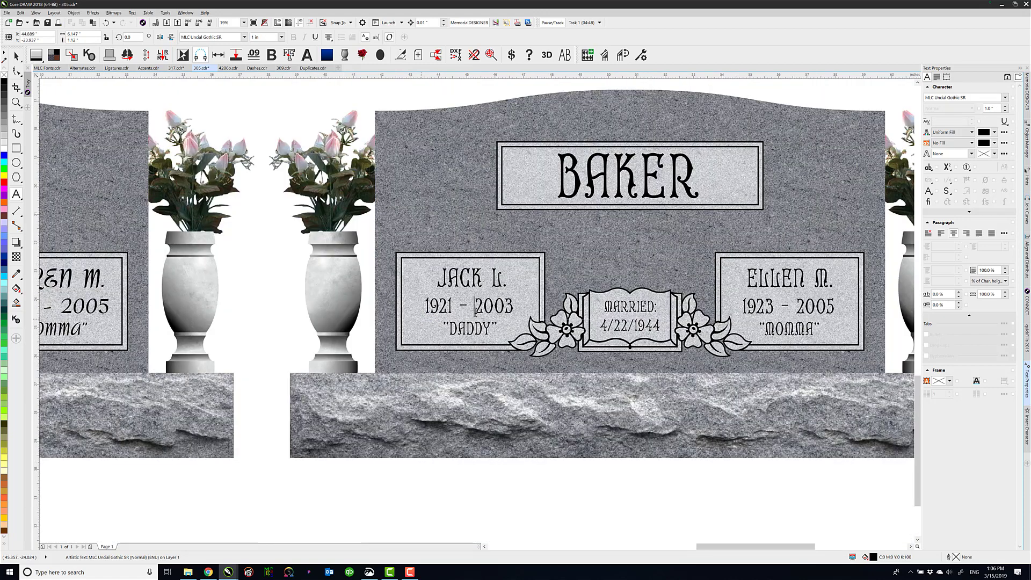
{"action": "scroll", "coordinate": [477, 311], "scroll_direction": "up", "scroll_amount": 1}
{"action": "left_click_drag", "start_coordinate": [477, 301], "coordinate": [428, 301]}
{"action": "type", "text": "--"}
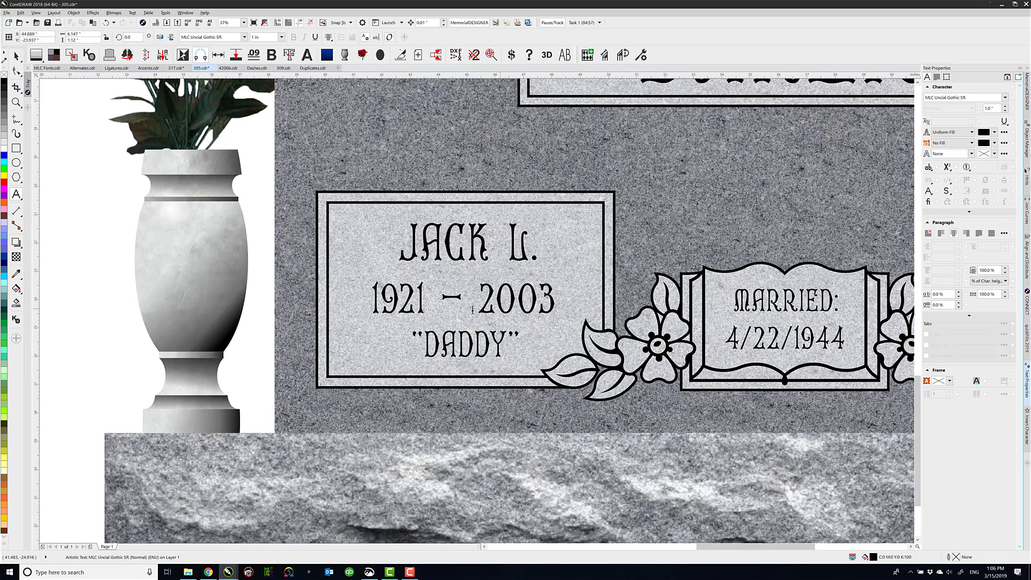
Replace the hyphen between the years above "MOMMA" with a double hyphen to produce the ornamental dash
{"action": "scroll", "coordinate": [789, 302], "scroll_direction": "down", "scroll_amount": 1}
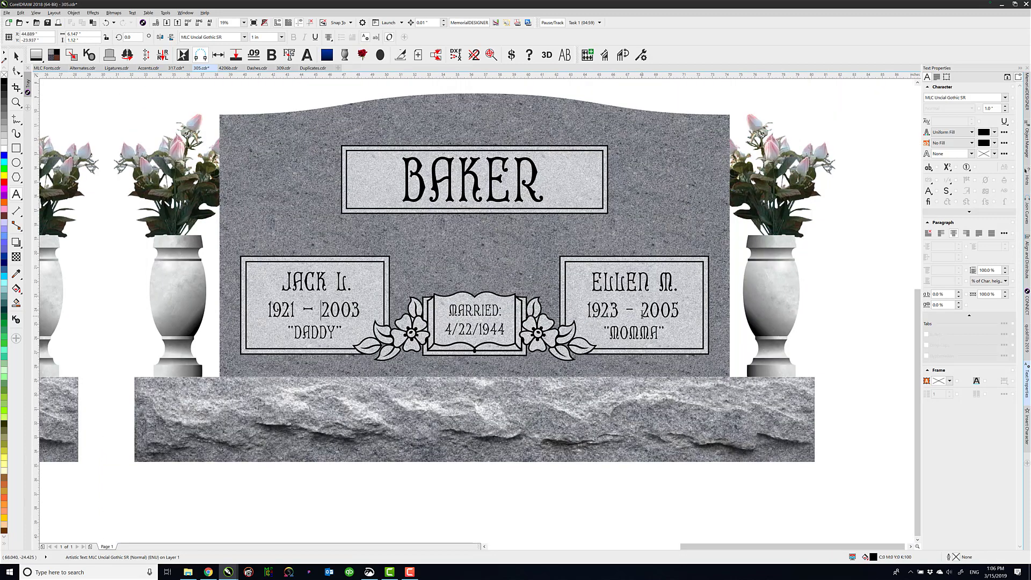
{"action": "left_click_drag", "start_coordinate": [642, 314], "coordinate": [619, 314]}
{"action": "type", "text": "--"}
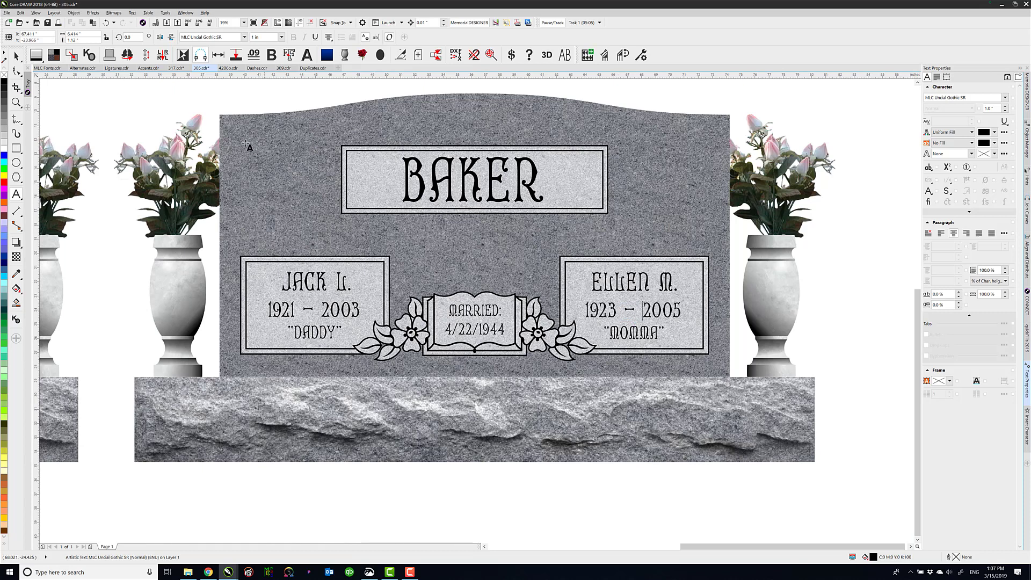
{"action": "key", "text": "ctrl+space"}
{"action": "left_click", "coordinate": [145, 86]}
{"action": "key", "text": "F4"}
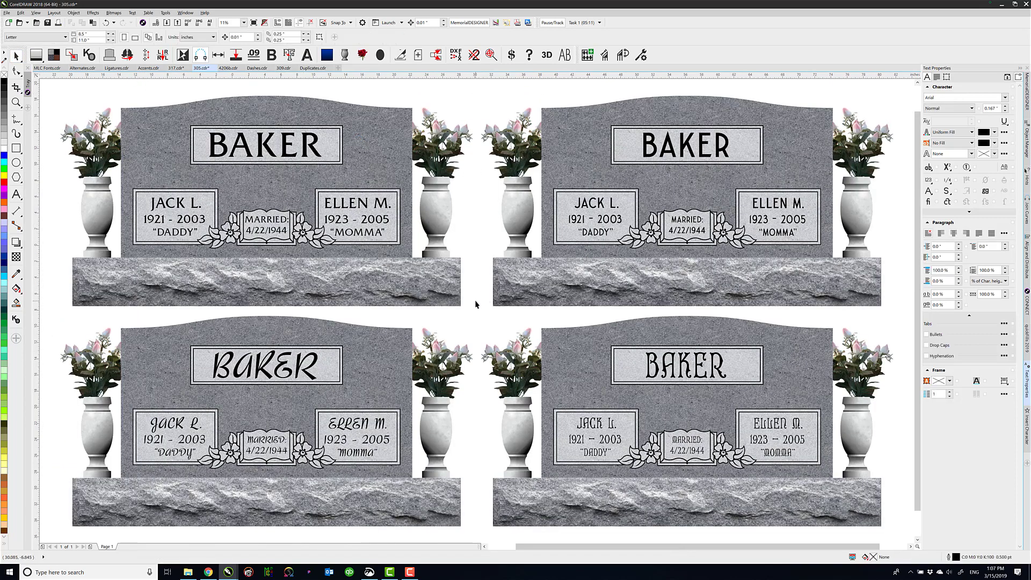
Apply a red granite fill from the MemorialDESIGNER granite swatches to the complete lower-right headstone
{"action": "left_click_drag", "start_coordinate": [476, 305], "coordinate": [799, 485]}
{"action": "left_click_drag", "start_coordinate": [888, 530], "coordinate": [901, 538]}
{"action": "left_click", "coordinate": [1028, 92]}
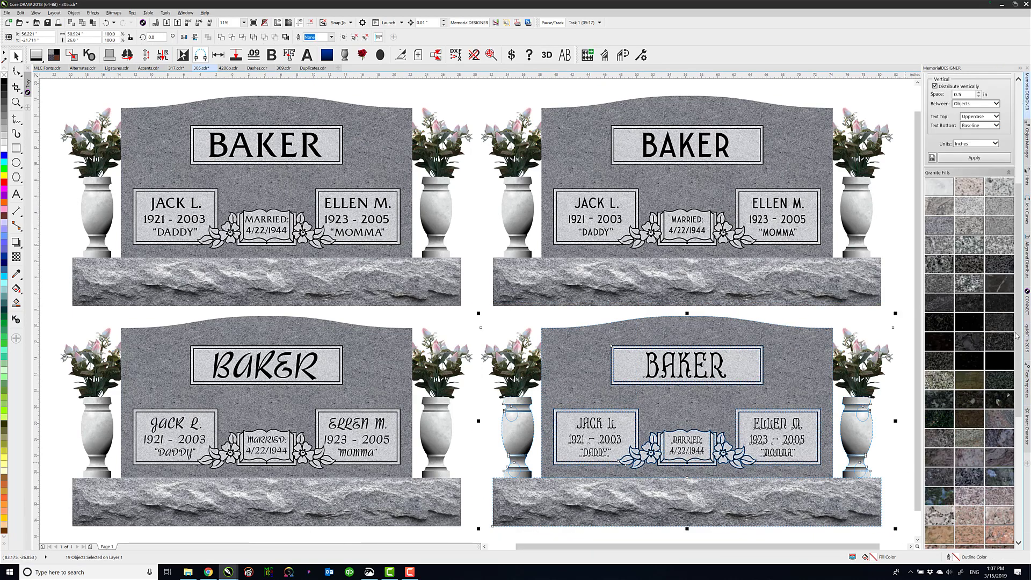
{"action": "scroll", "coordinate": [1020, 337], "scroll_direction": "down", "scroll_amount": 5}
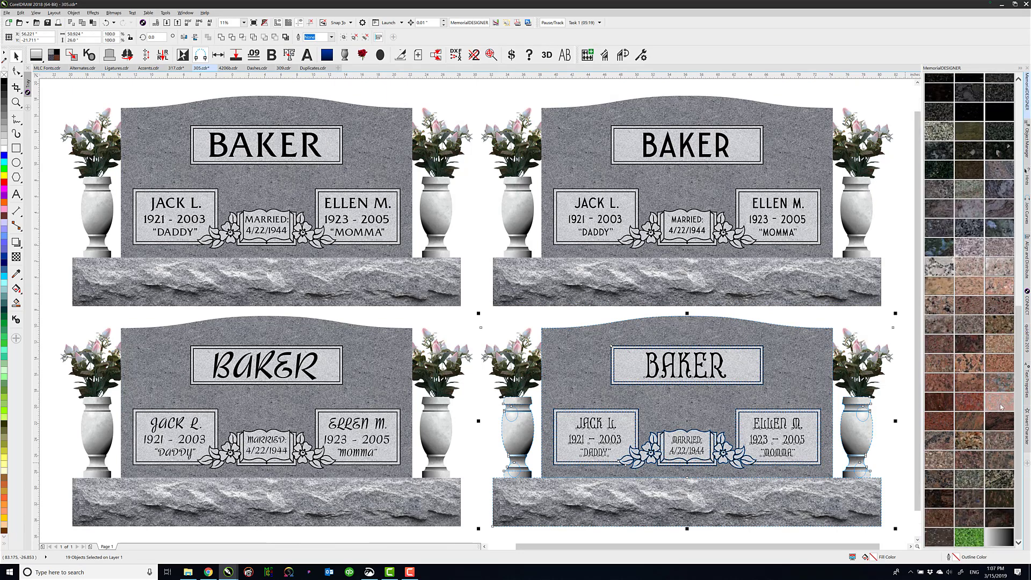
{"action": "left_click", "coordinate": [1002, 406]}
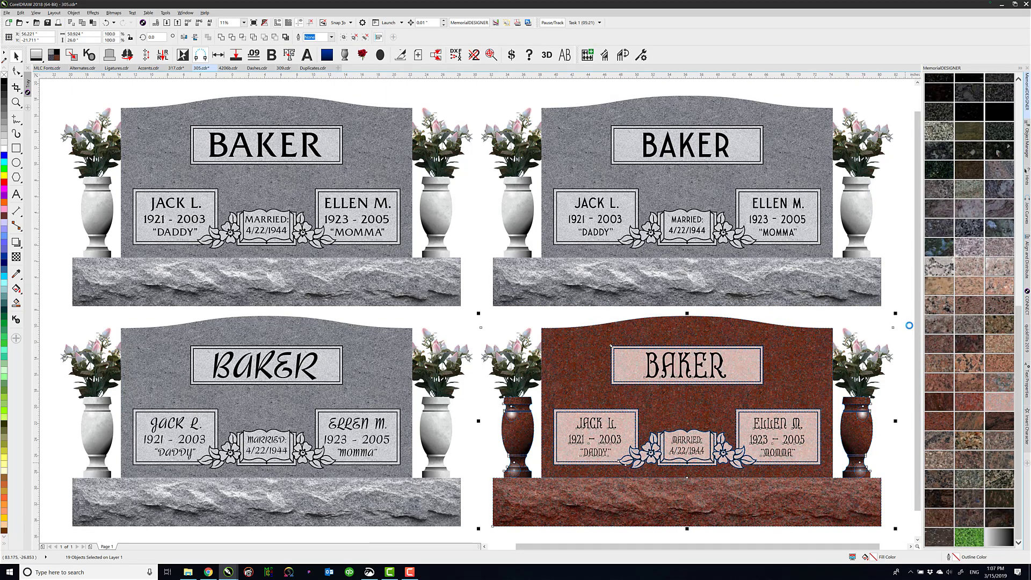
{"action": "left_click", "coordinate": [900, 302]}
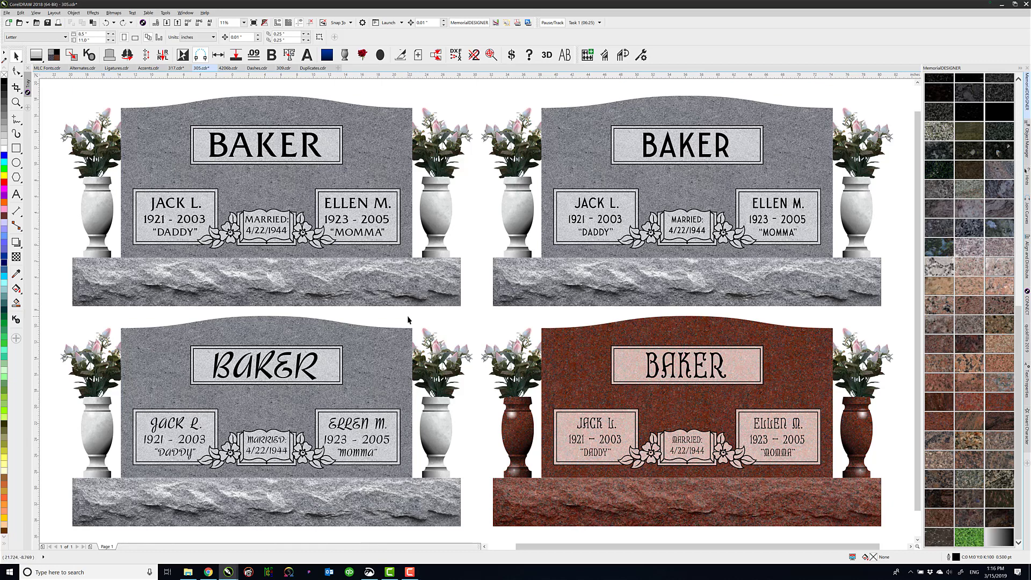
Switch to Dashes.cdr and replace the hyphen between 1932 and 2019 with a double hyphen as an ornamental dash
{"action": "left_click", "coordinate": [598, 440]}
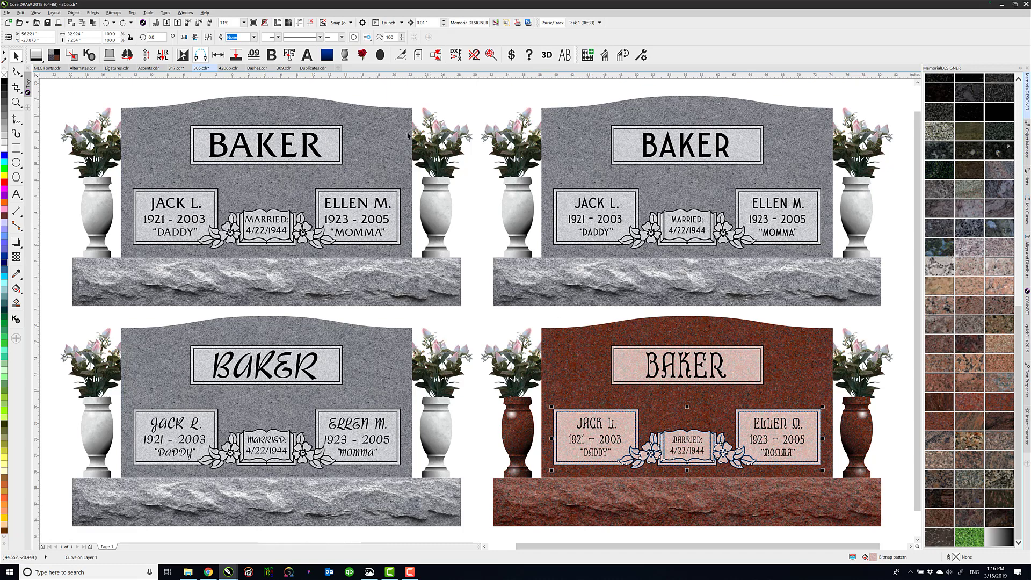
{"action": "left_click", "coordinate": [256, 68]}
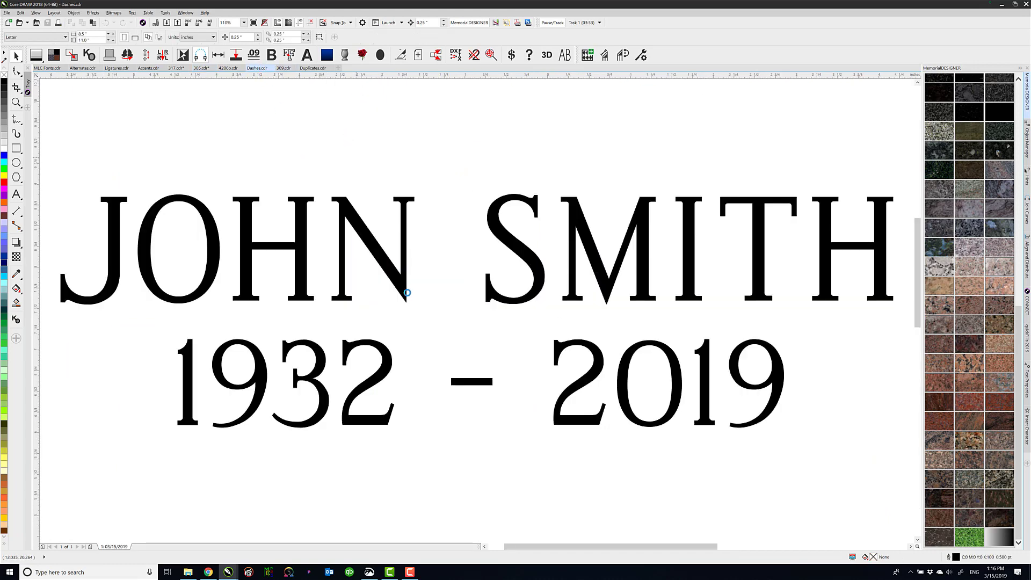
{"action": "left_click", "coordinate": [400, 292]}
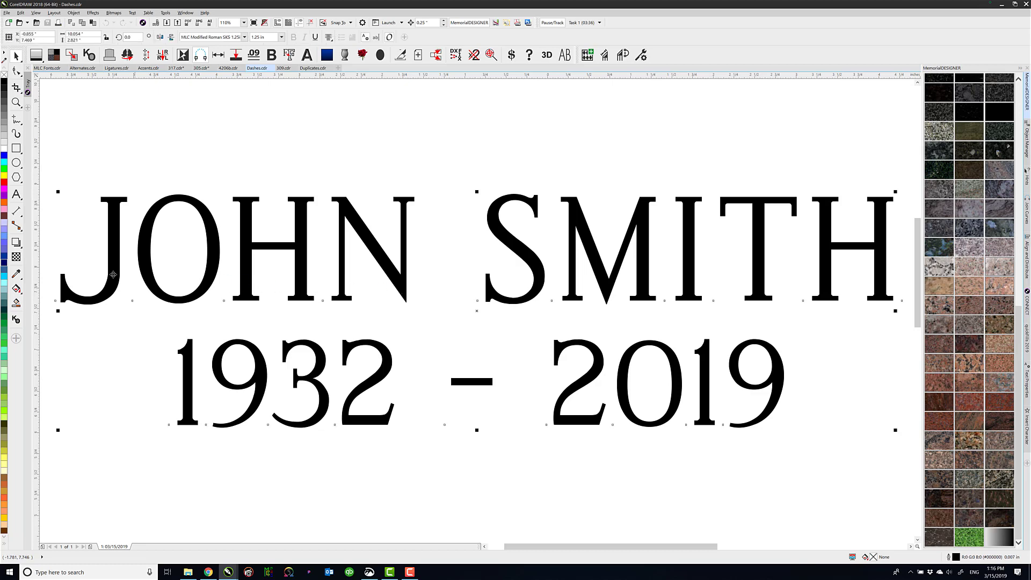
{"action": "left_click", "coordinate": [19, 196]}
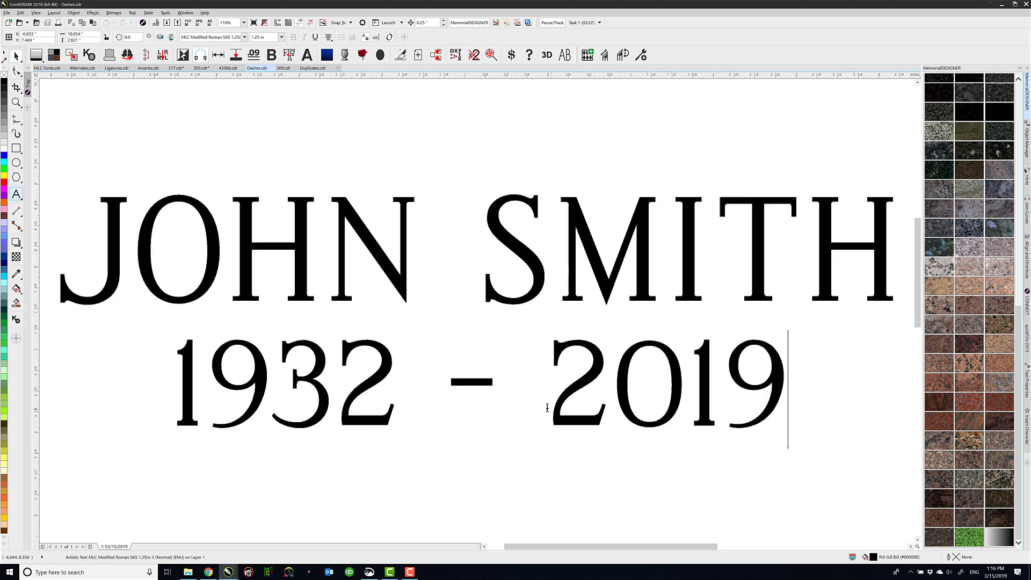
{"action": "left_click", "coordinate": [551, 392]}
{"action": "left_click_drag", "start_coordinate": [551, 393], "coordinate": [399, 384]}
{"action": "type", "text": "--"}
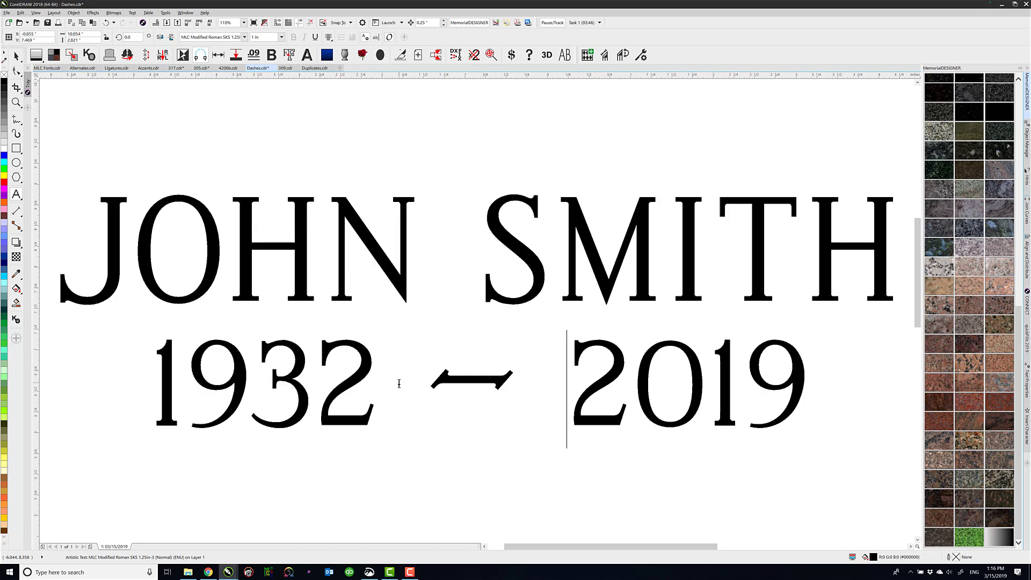
Replace the double hyphen between 1932 and 2019 with a triple hyphen for a longer ornamental dash
{"action": "key", "text": "BackSpace"}
{"action": "key", "text": "BackSpace"}
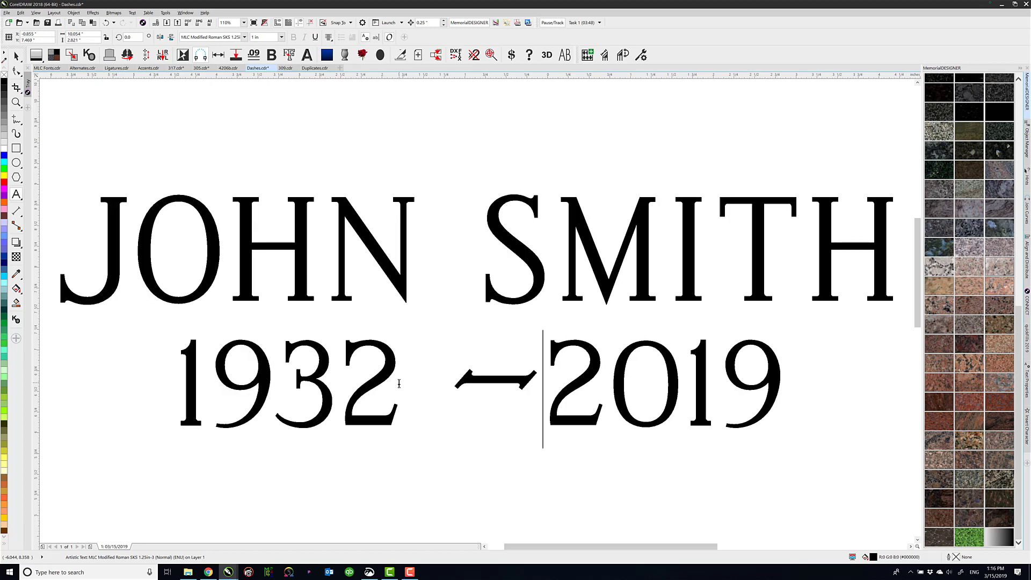
{"action": "type", "text": "---"}
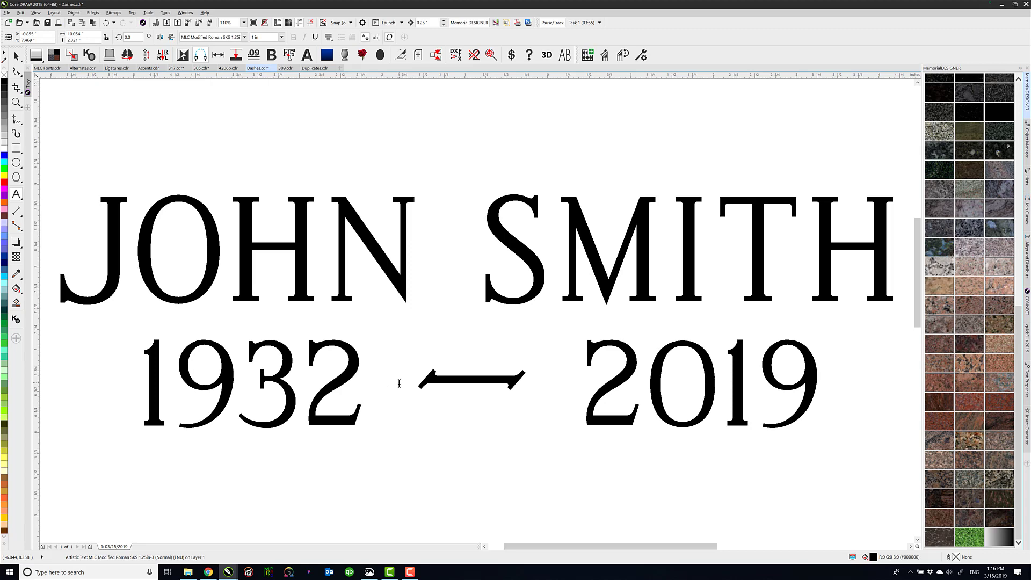
Replace the triple hyphen between 1932 and 2019 with a hyphen run enclosed in < and > for an extended ornamental dash
{"action": "key", "text": "BackSpace"}
{"action": "key", "text": "BackSpace"}
{"action": "key", "text": "BackSpace"}
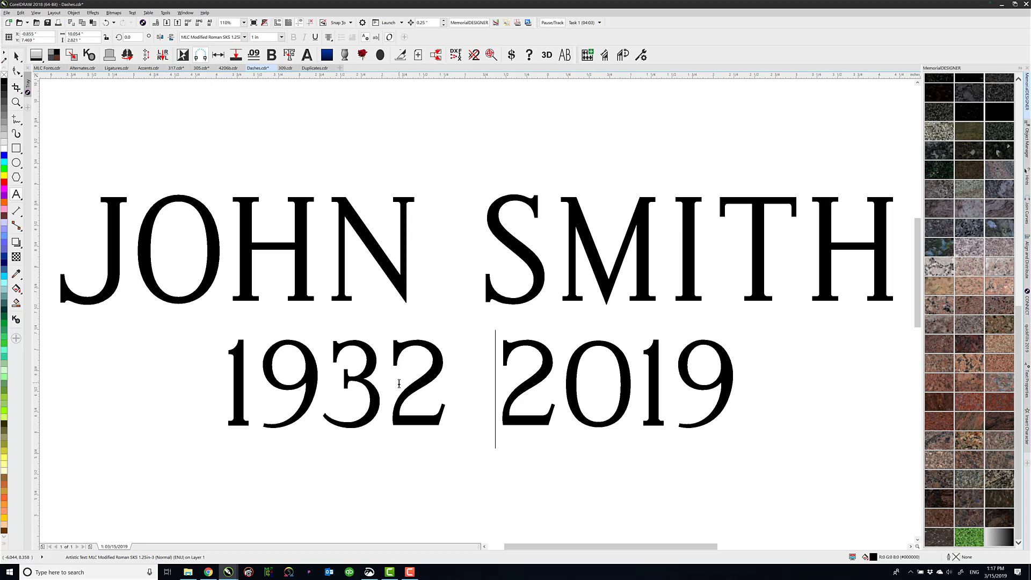
{"action": "type", "text": "<"}
{"action": "type", "text": "----"}
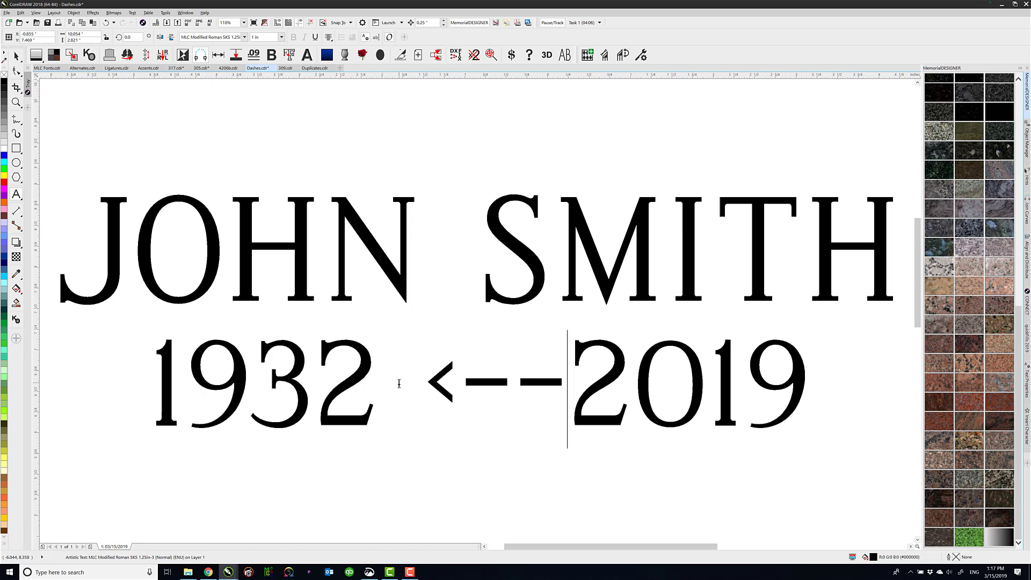
{"action": "type", "text": ">"}
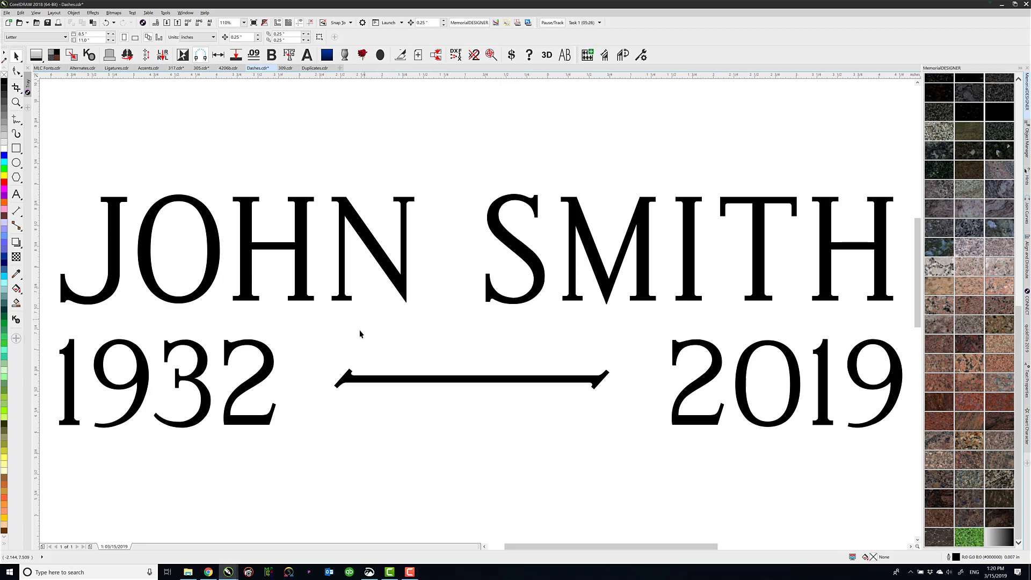
{"action": "left_click", "coordinate": [352, 383]}
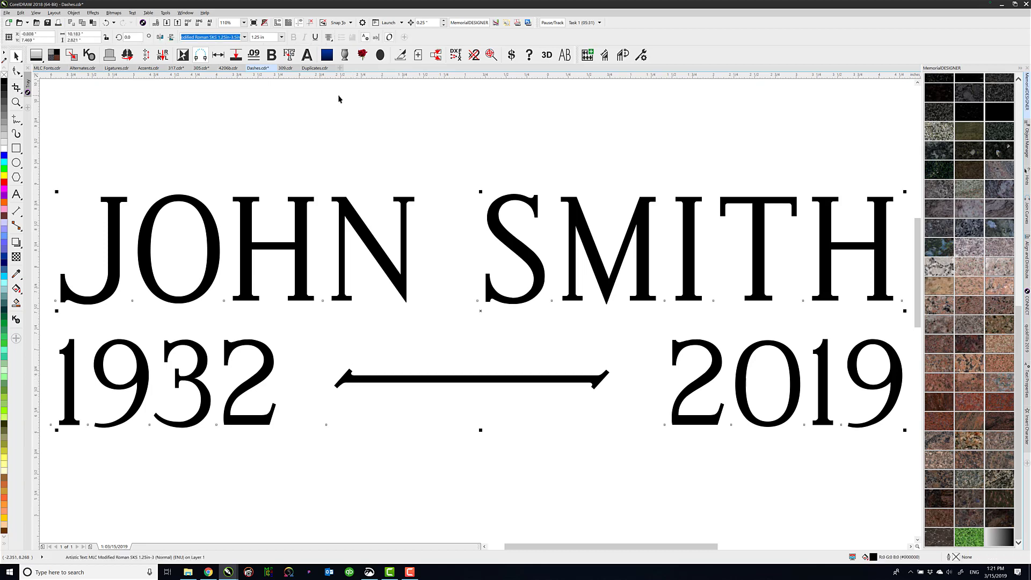
Switch to Duplicates.cdr and draw a vertical line about 0.37 in tall along the L of "JULY" in the headstone photo
{"action": "left_click", "coordinate": [315, 68]}
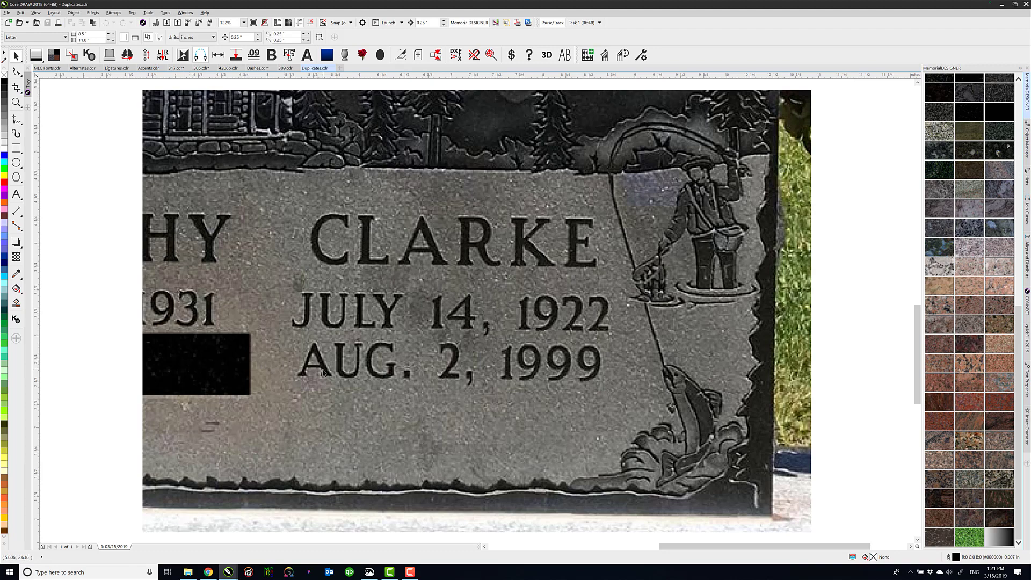
{"action": "left_click", "coordinate": [16, 119]}
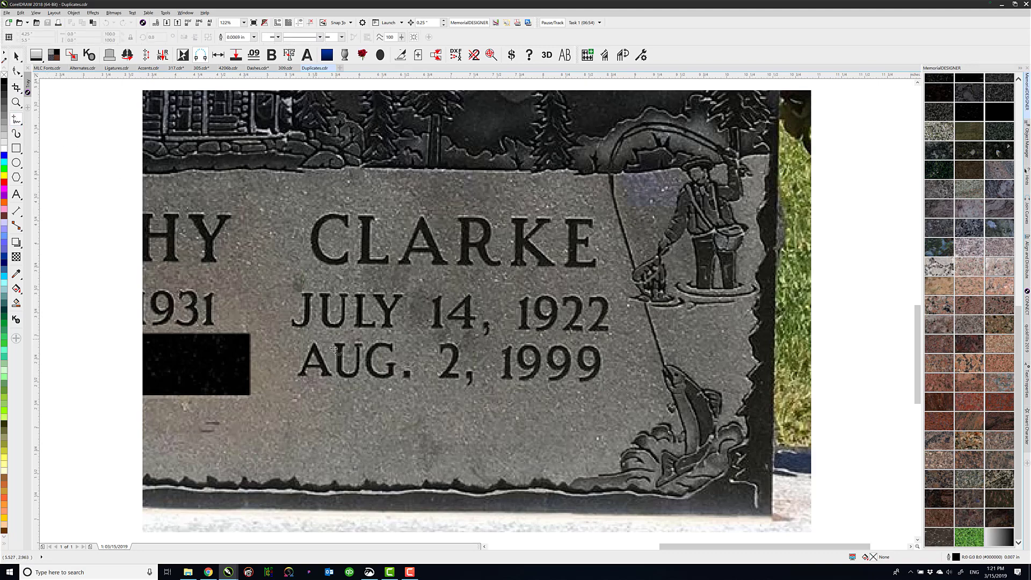
{"action": "left_click", "coordinate": [361, 294]}
{"action": "left_click", "coordinate": [360, 329]}
{"action": "left_click", "coordinate": [15, 55]}
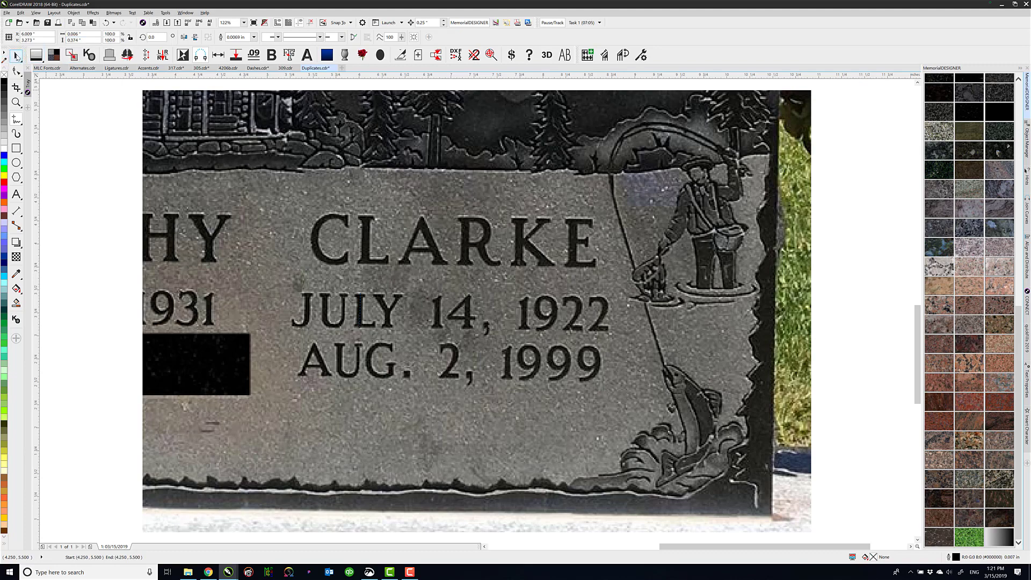
Scale the headstone photo by the drawn line so that the letter height equals 1 in, deleting the line
{"action": "left_click", "coordinate": [338, 330], "text": "shift"}
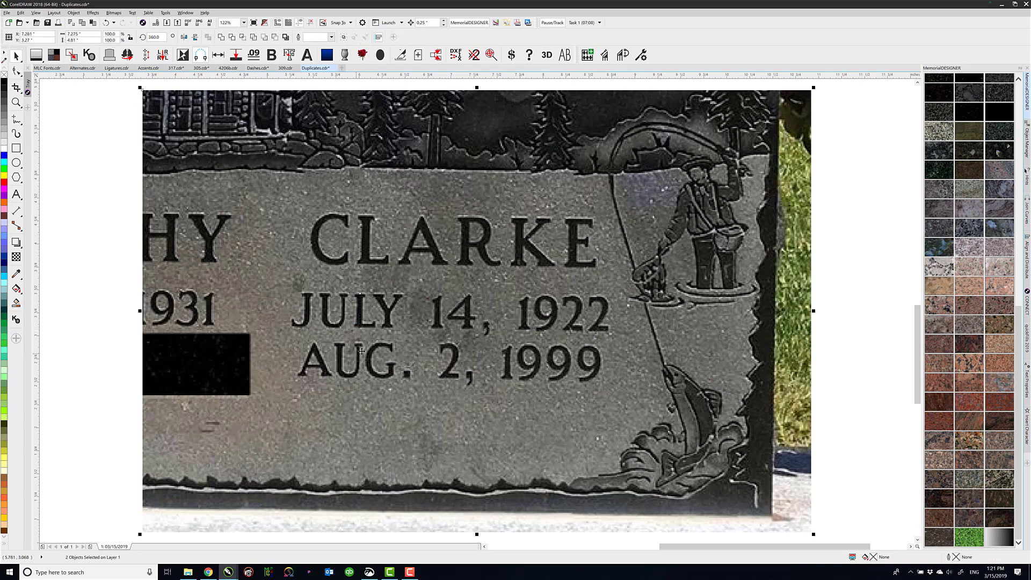
{"action": "left_click", "coordinate": [218, 57]}
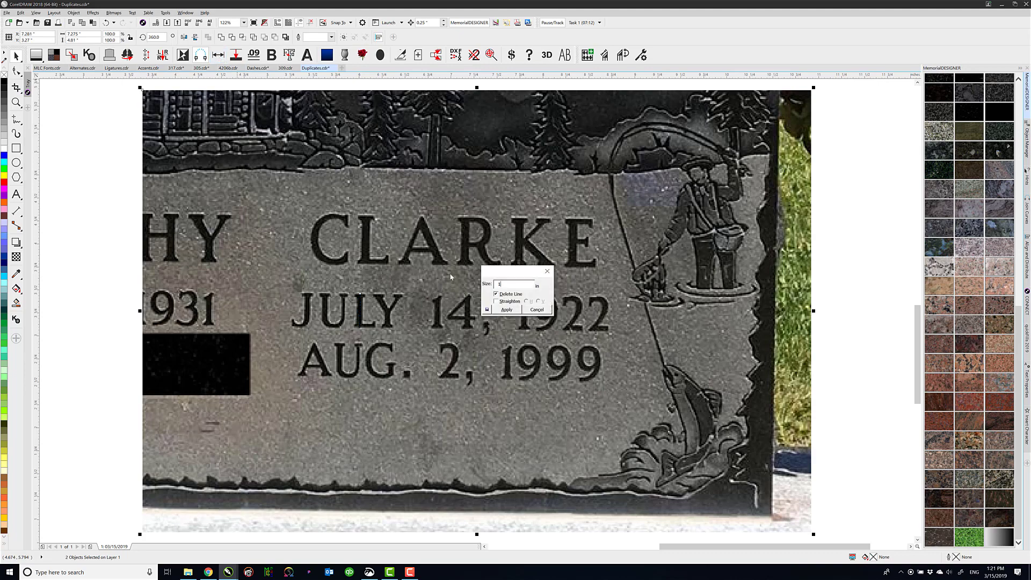
{"action": "left_click", "coordinate": [507, 311]}
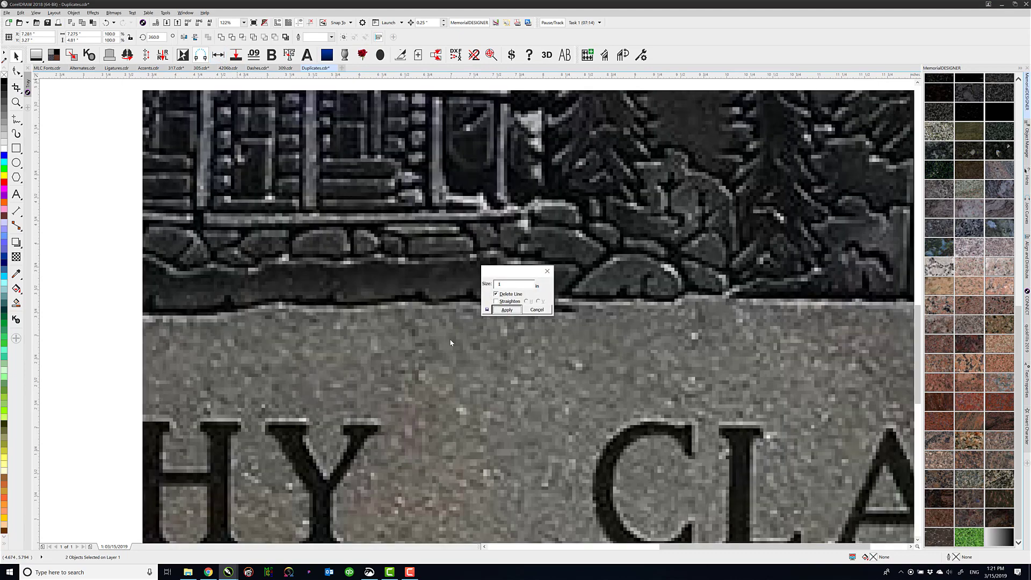
{"action": "scroll", "coordinate": [617, 488], "scroll_direction": "down", "scroll_amount": 4}
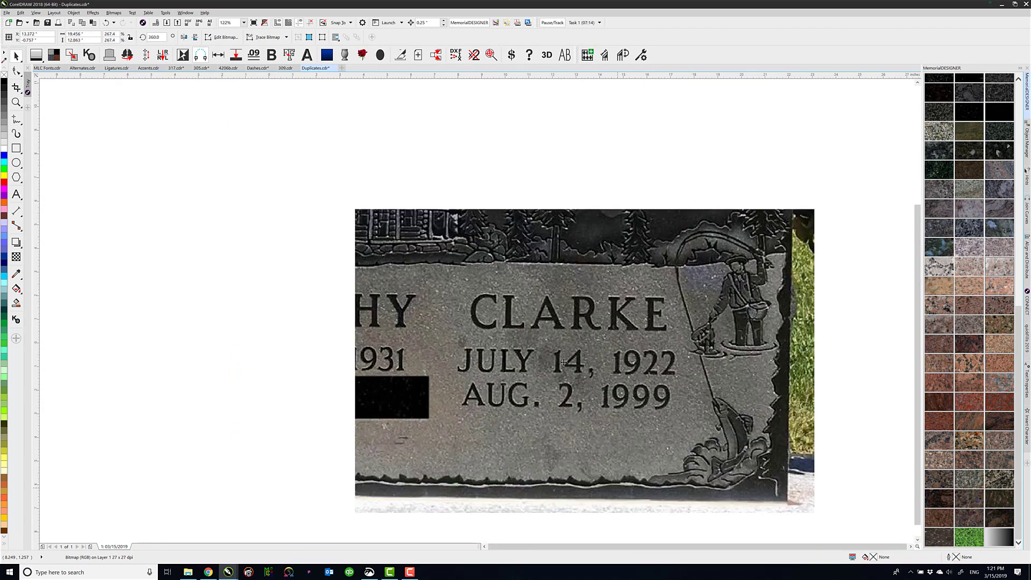
Draw a straight line about 9.44 in long under the baseline of the photo's "JULY" date row
{"action": "scroll", "coordinate": [569, 392], "scroll_direction": "up", "scroll_amount": 2}
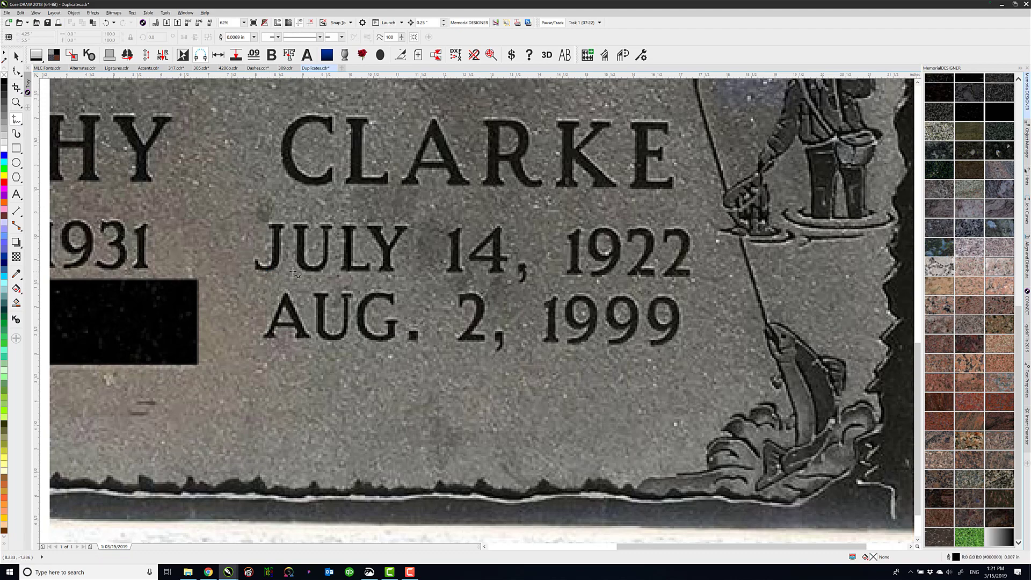
{"action": "left_click", "coordinate": [257, 271]}
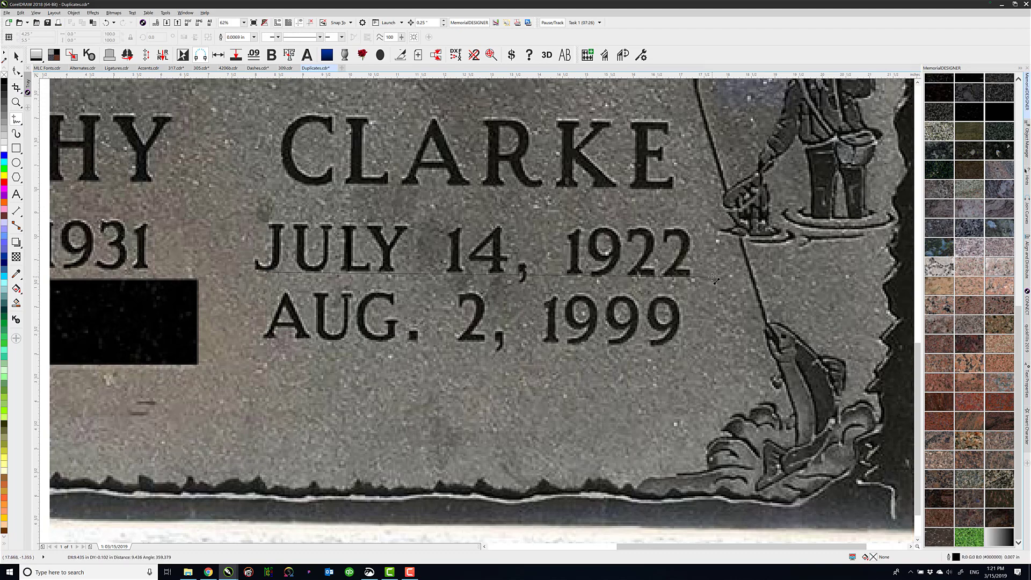
{"action": "left_click", "coordinate": [713, 279]}
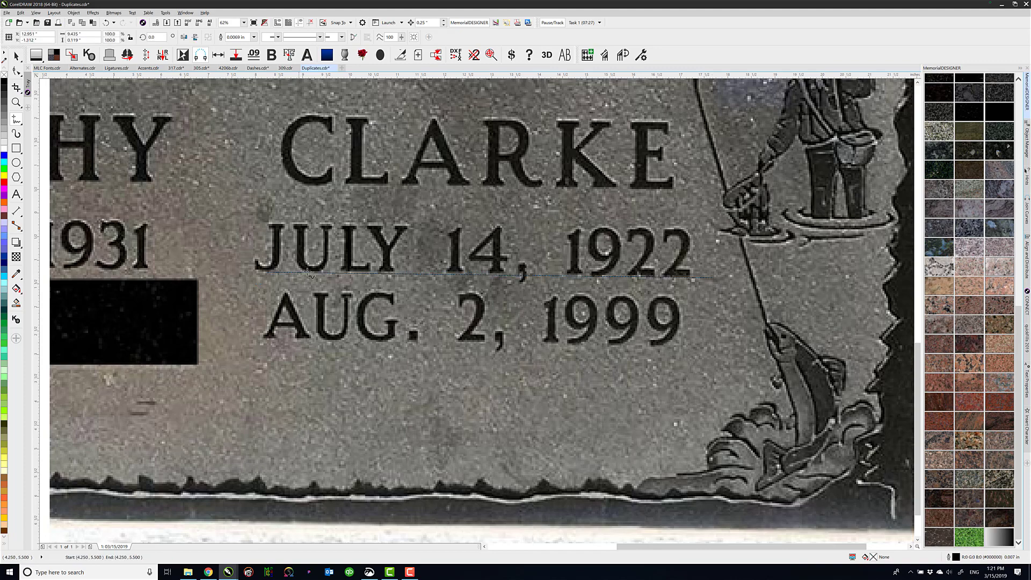
Straighten the headstone photo horizontally by the baseline line with size 0, deleting the line
{"action": "left_click", "coordinate": [16, 56]}
{"action": "left_click", "coordinate": [388, 223], "text": "shift"}
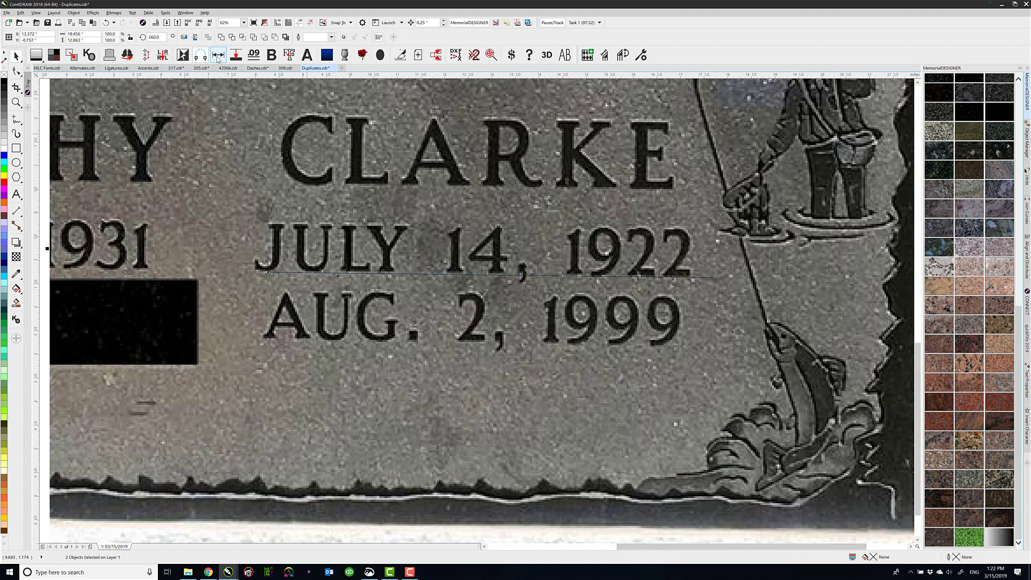
{"action": "left_click", "coordinate": [218, 56]}
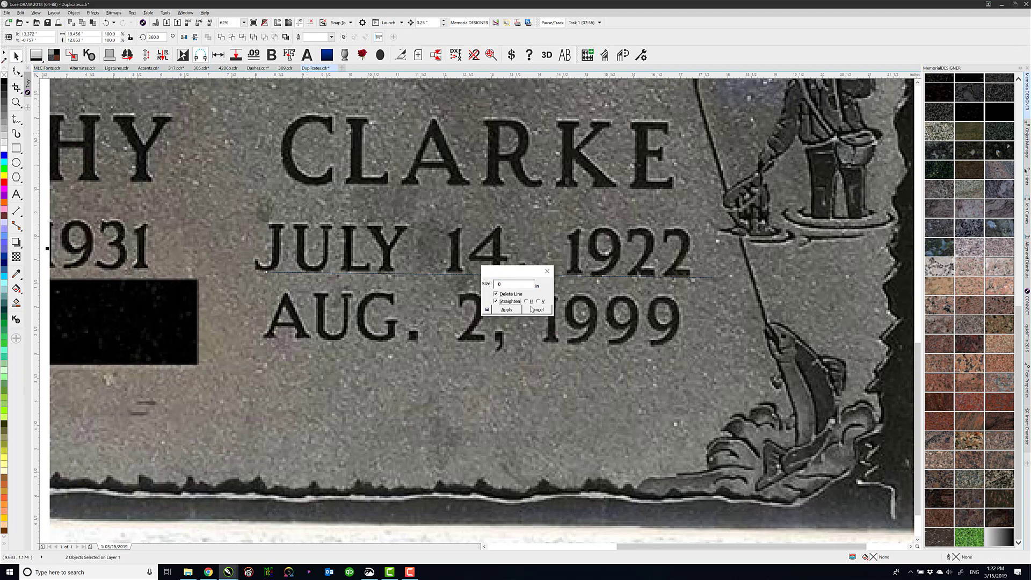
{"action": "left_click", "coordinate": [527, 302]}
{"action": "left_click", "coordinate": [507, 310]}
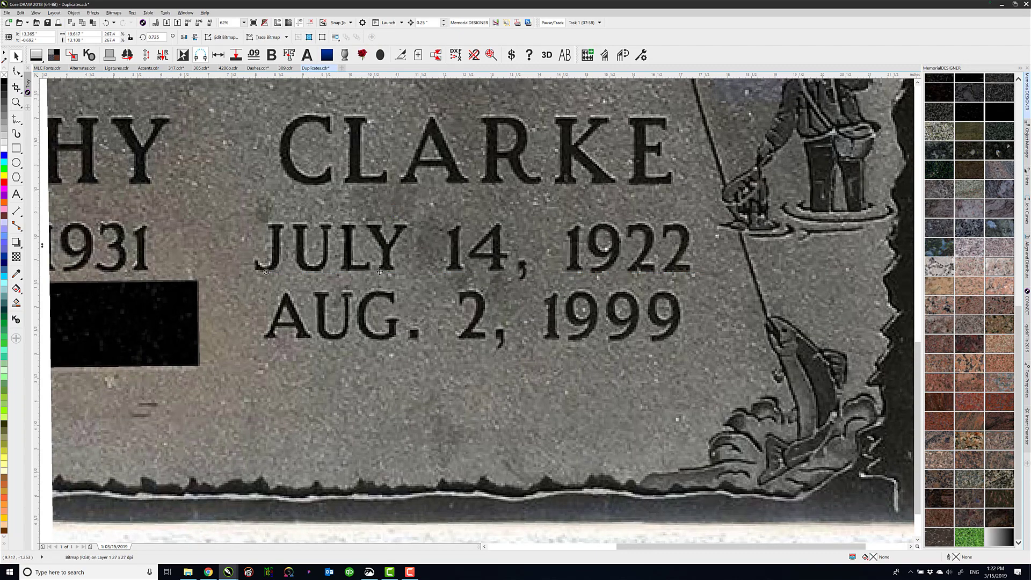
Apply a 50% uniform transparency to the headstone photo
{"action": "left_click", "coordinate": [16, 257]}
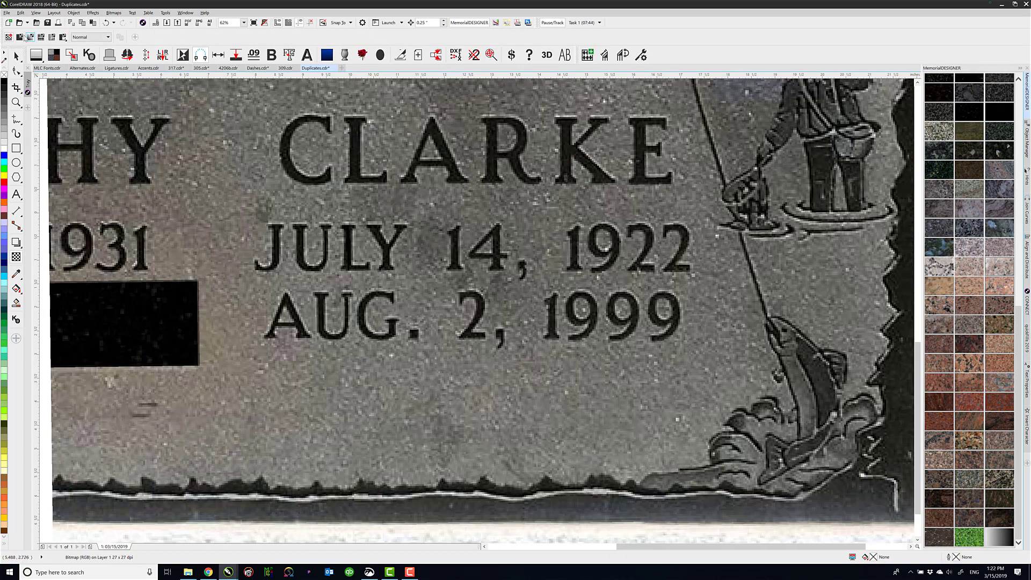
{"action": "left_click", "coordinate": [20, 38]}
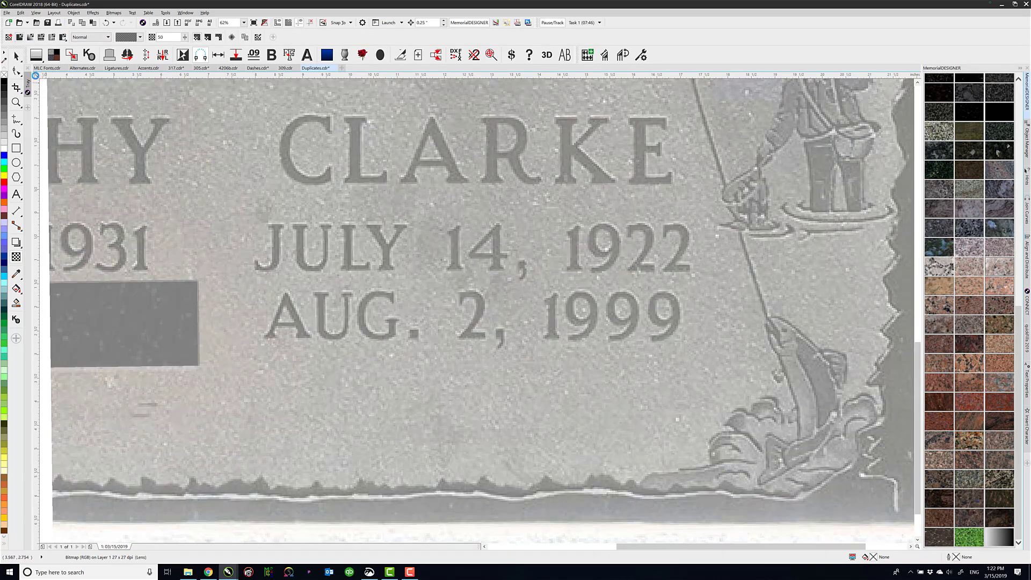
Add the artistic text "AUG. 2, 1999" and place it over the matching date row in the headstone photo
{"action": "key", "text": "F8"}
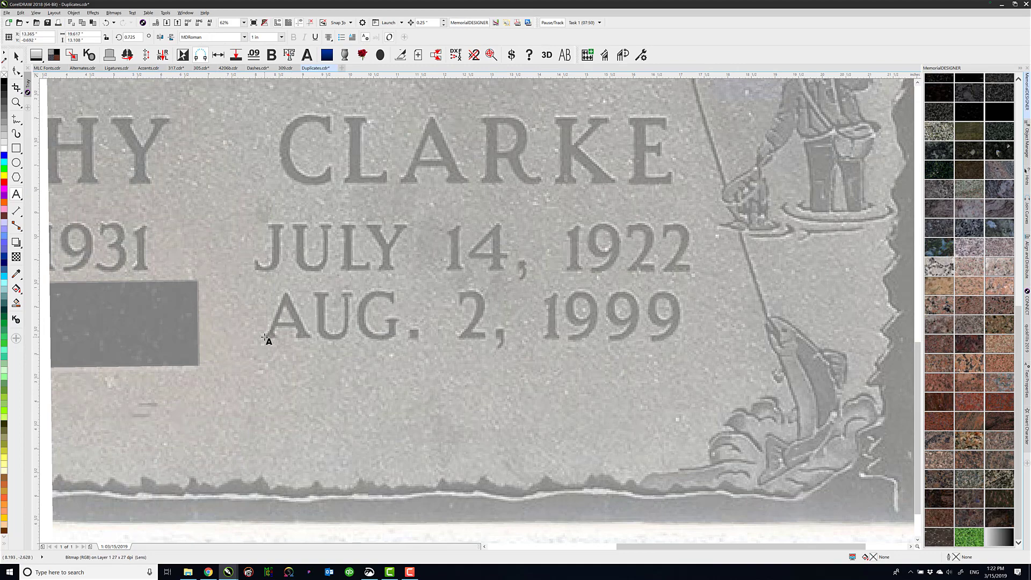
{"action": "left_click", "coordinate": [264, 337]}
{"action": "type", "text": "A"}
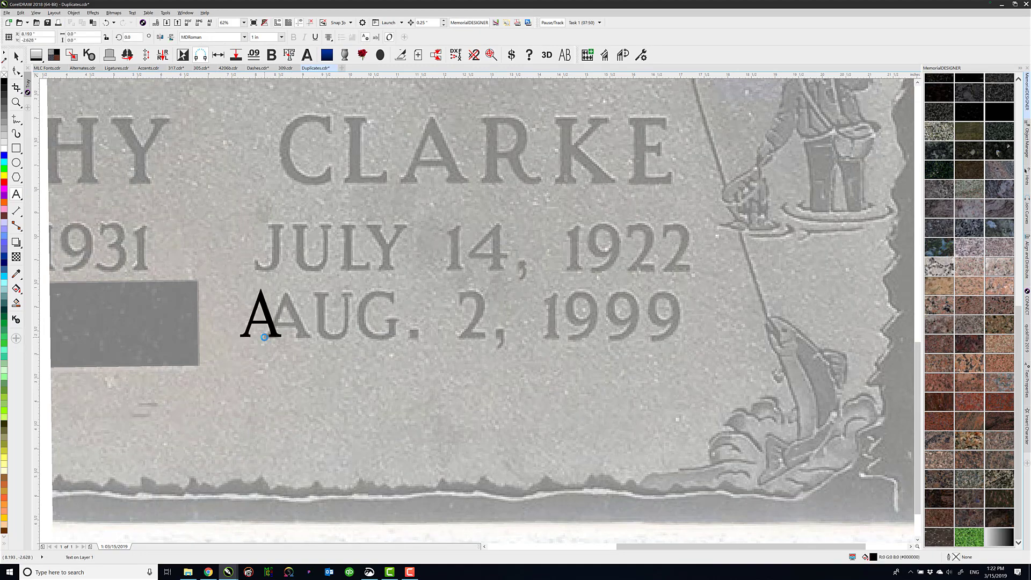
{"action": "type", "text": "UG."}
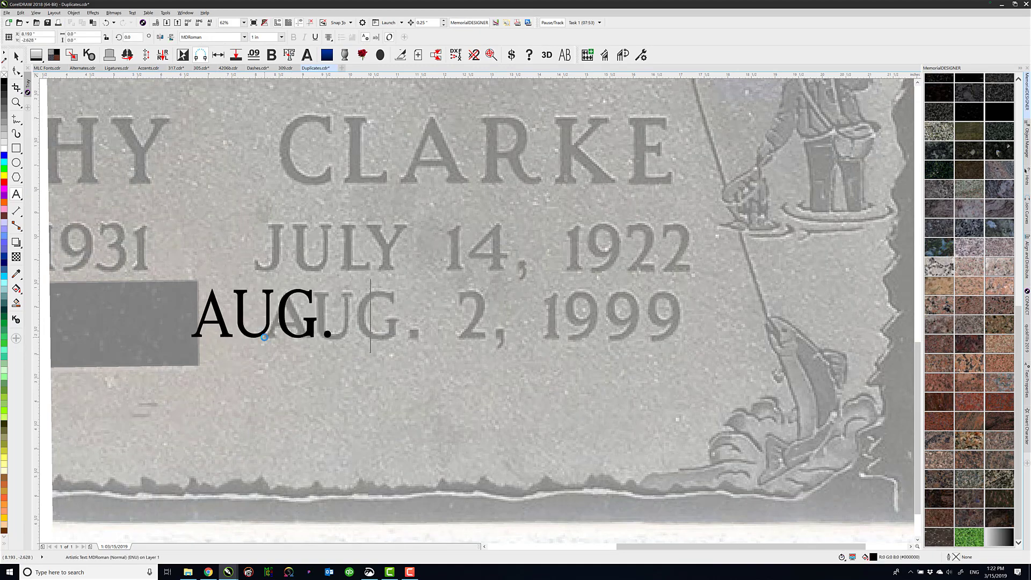
{"action": "type", "text": " 2, 1999"}
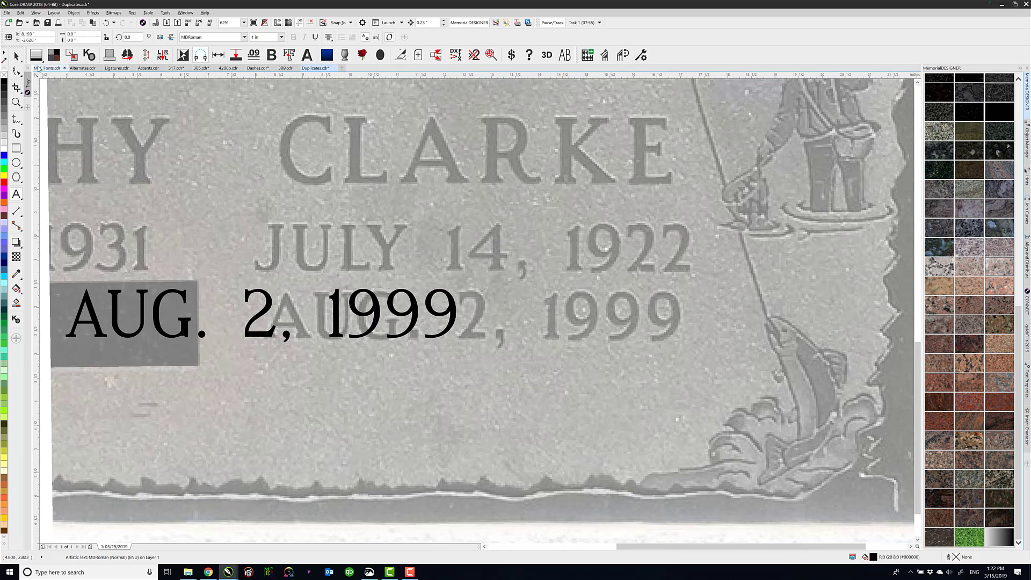
{"action": "key", "text": "ctrl+space"}
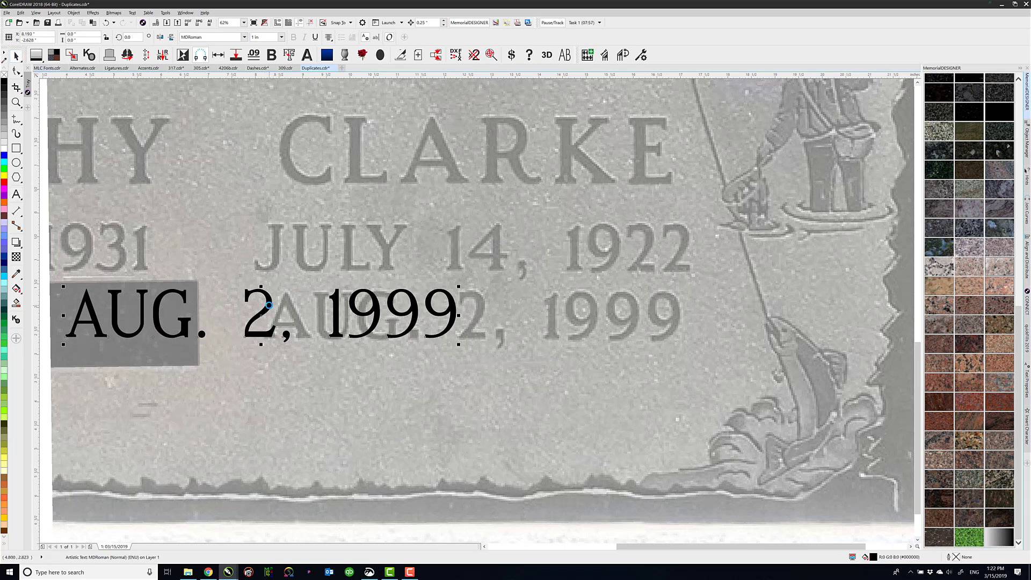
{"action": "left_click_drag", "start_coordinate": [268, 305], "coordinate": [468, 310]}
{"action": "left_click", "coordinate": [290, 192]}
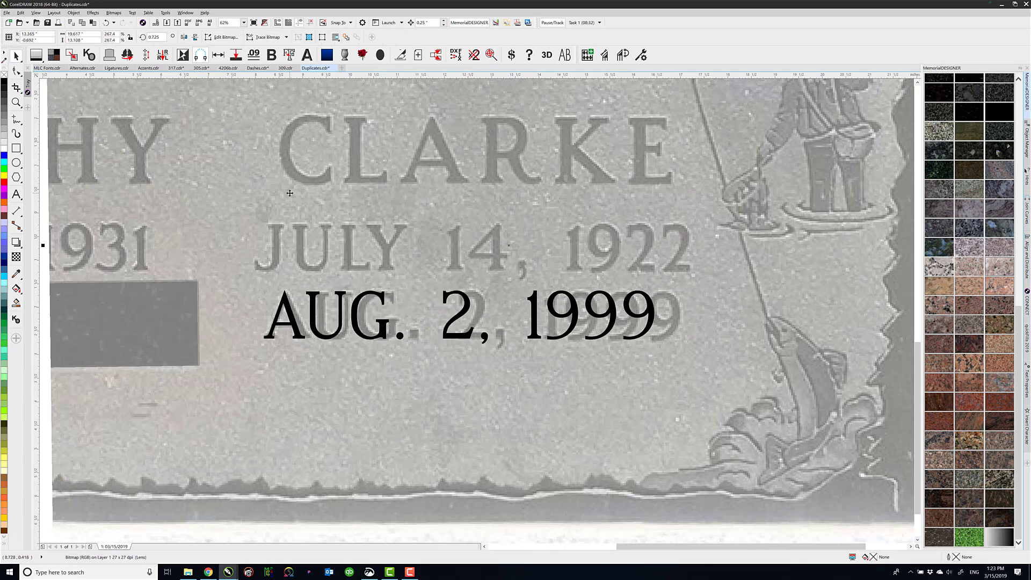
Change the font of the "AUG. 2, 1999" text to MLC Roman Bold SS
{"action": "left_click", "coordinate": [287, 304]}
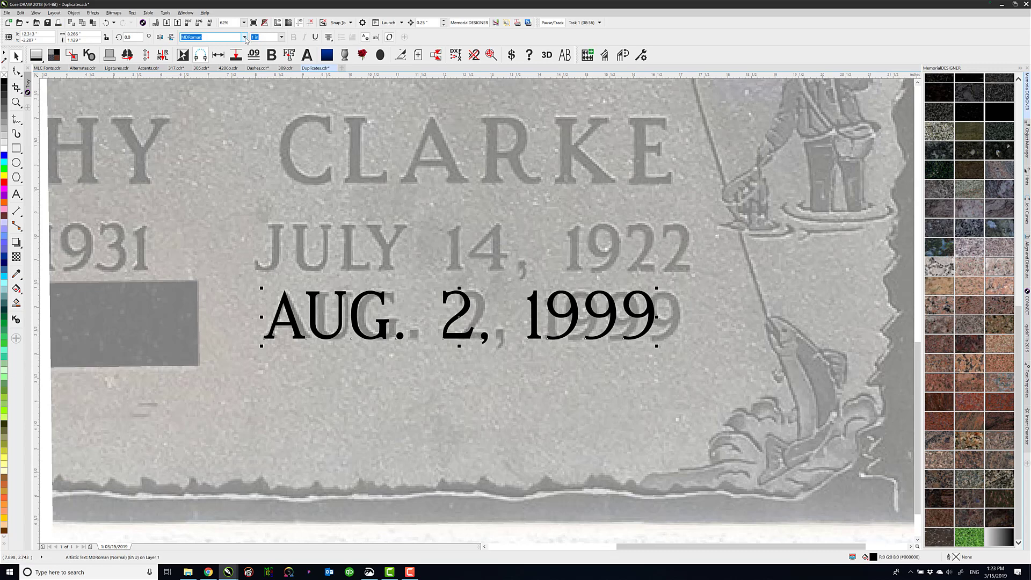
{"action": "left_click", "coordinate": [245, 37]}
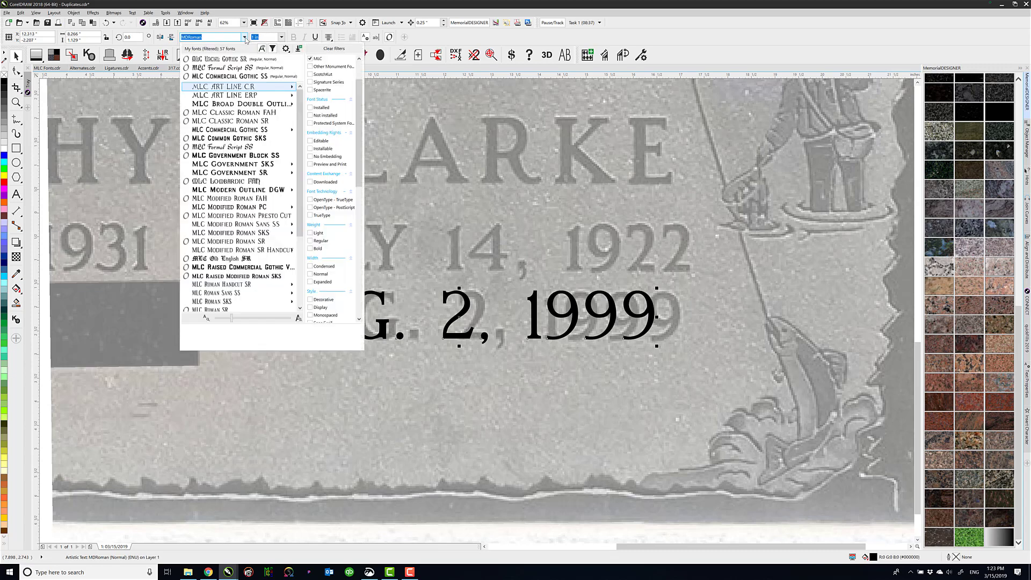
{"action": "scroll", "coordinate": [249, 234], "scroll_direction": "down", "scroll_amount": 4}
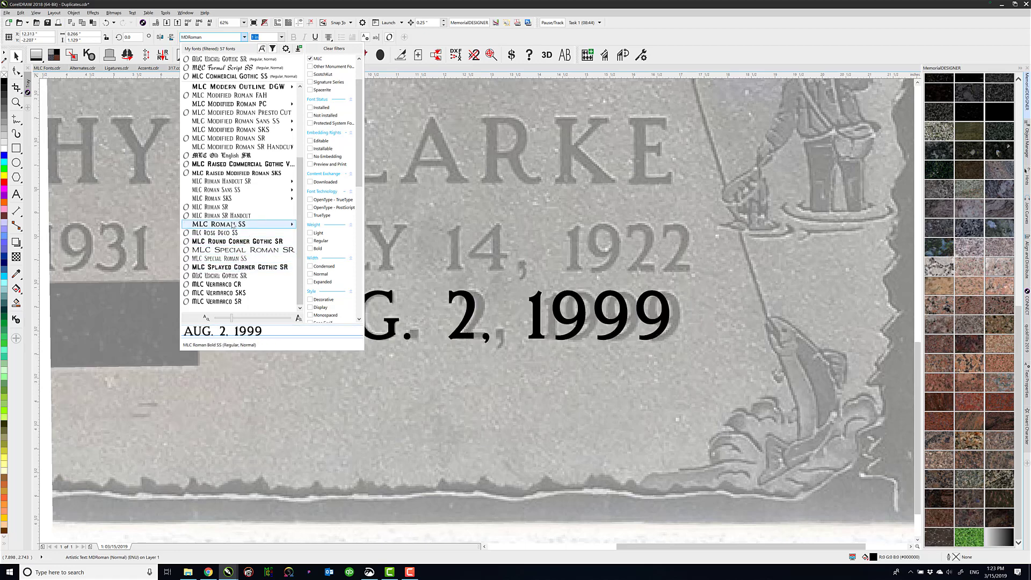
{"action": "mouse_move", "coordinate": [232, 224]}
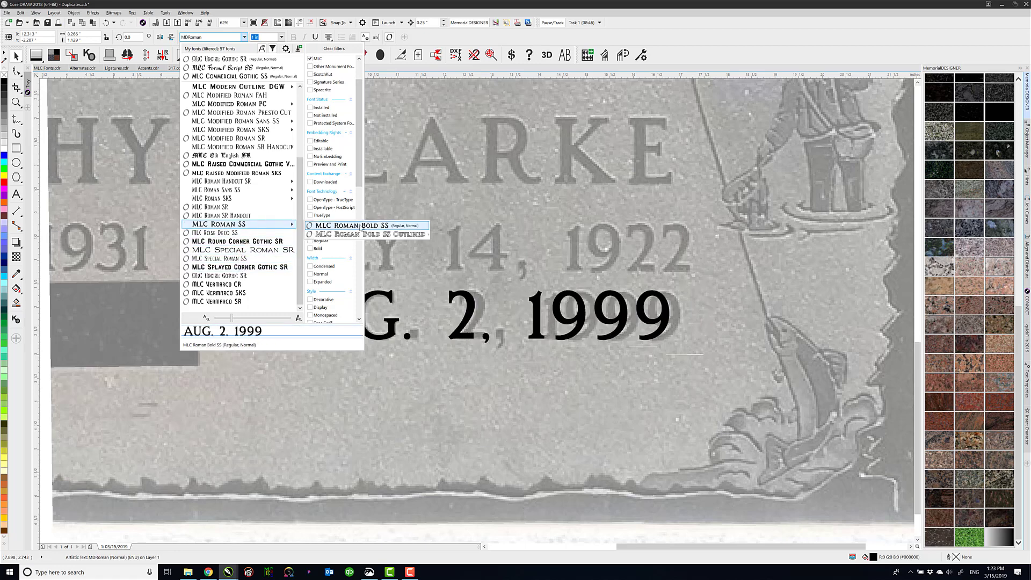
{"action": "left_click", "coordinate": [359, 226]}
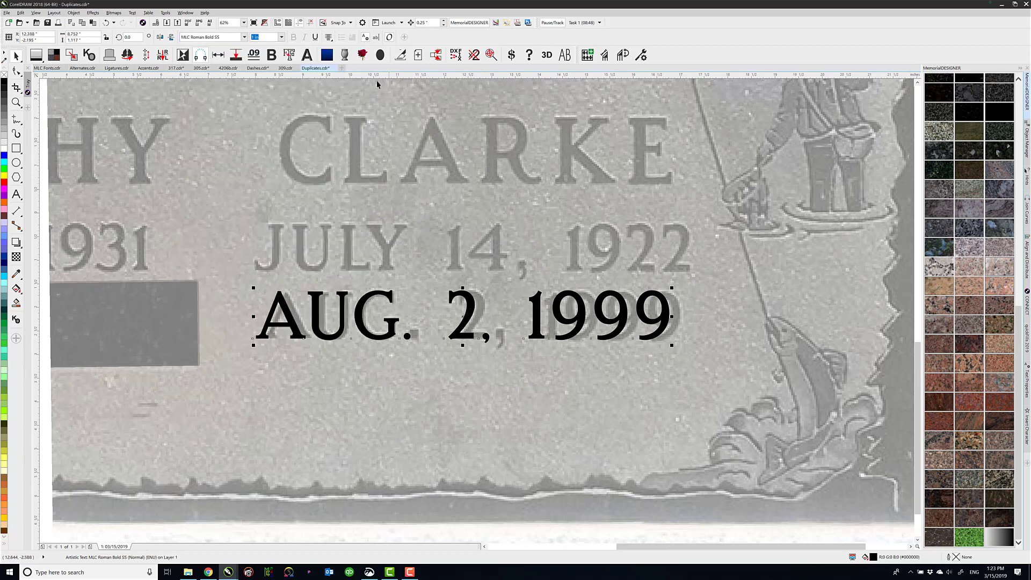
Left-align the date text and widen its letter spacing to match the photo's date row
{"action": "left_click", "coordinate": [328, 37]}
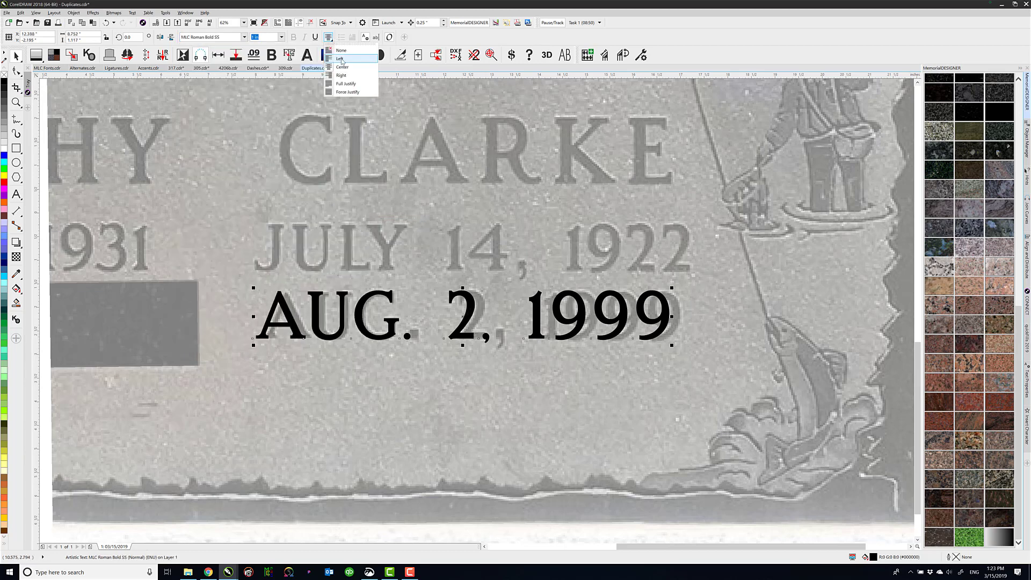
{"action": "left_click", "coordinate": [340, 58]}
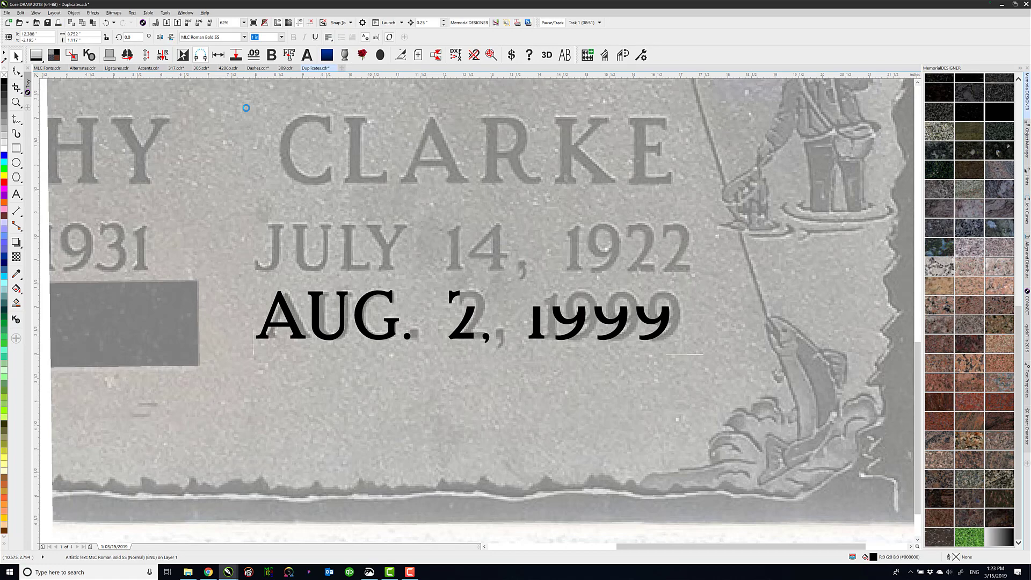
{"action": "left_click", "coordinate": [16, 70]}
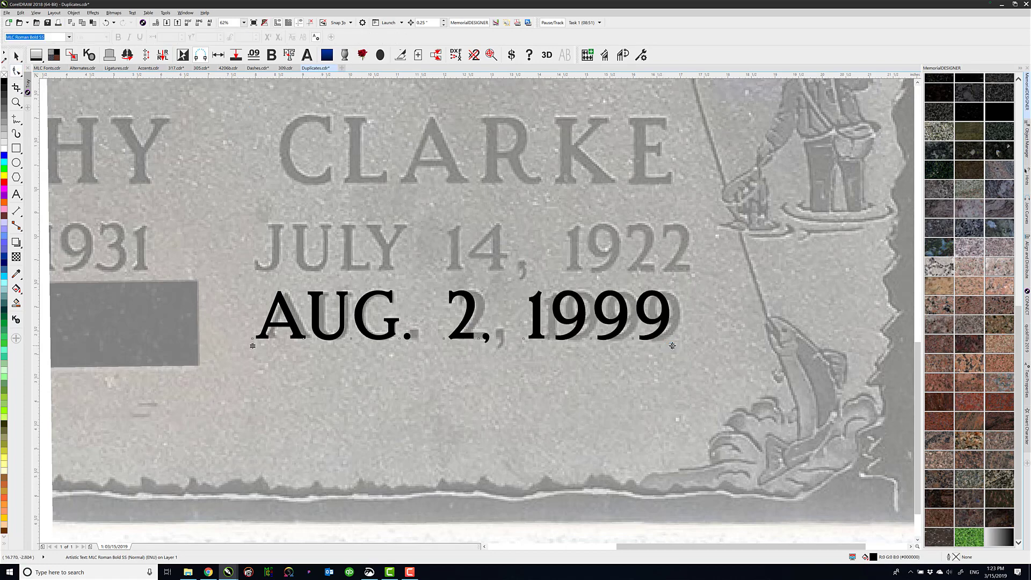
{"action": "left_click_drag", "start_coordinate": [672, 345], "coordinate": [689, 347]}
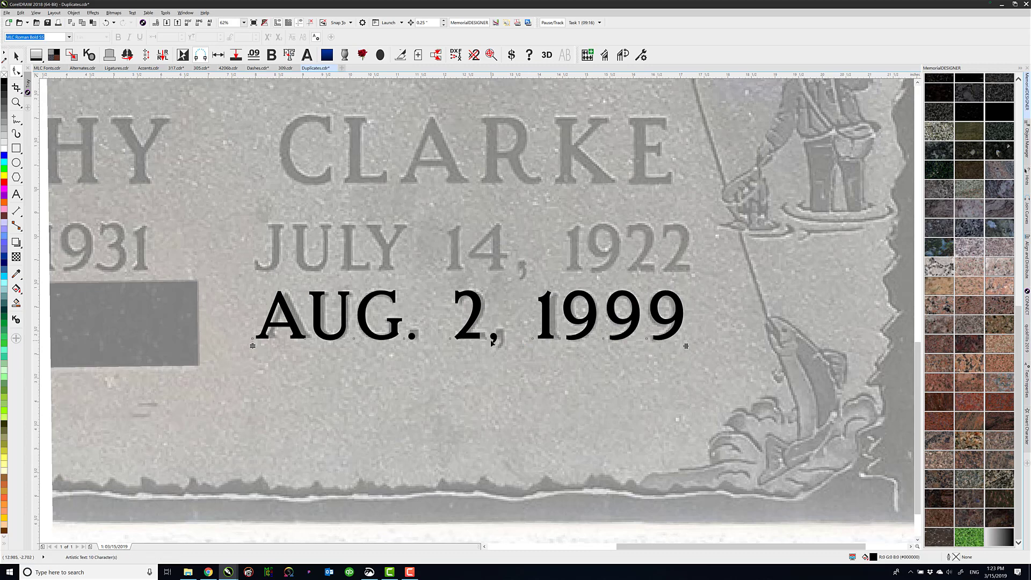
Apply Stylistic Set 1 to the ". 2," portion of the date text
{"action": "left_click", "coordinate": [16, 194]}
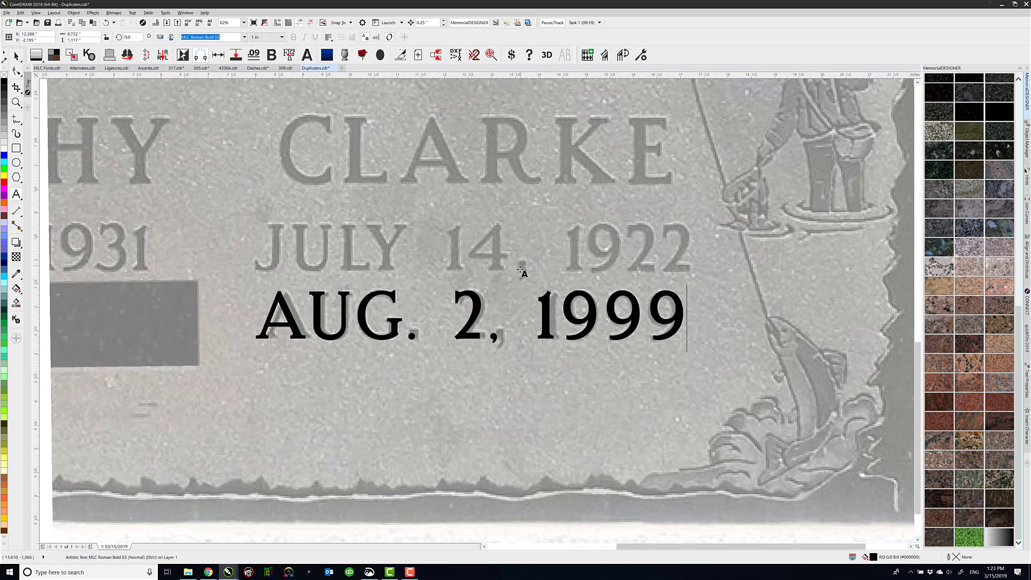
{"action": "left_click_drag", "start_coordinate": [489, 338], "coordinate": [494, 339]}
{"action": "left_click_drag", "start_coordinate": [402, 340], "coordinate": [530, 344]}
{"action": "left_click", "coordinate": [468, 346]}
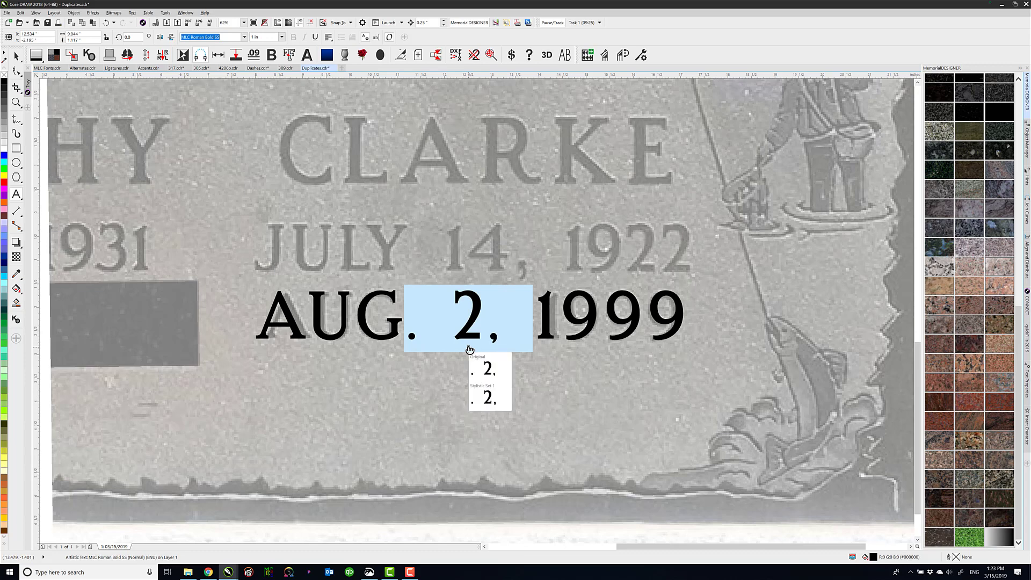
{"action": "left_click", "coordinate": [487, 397]}
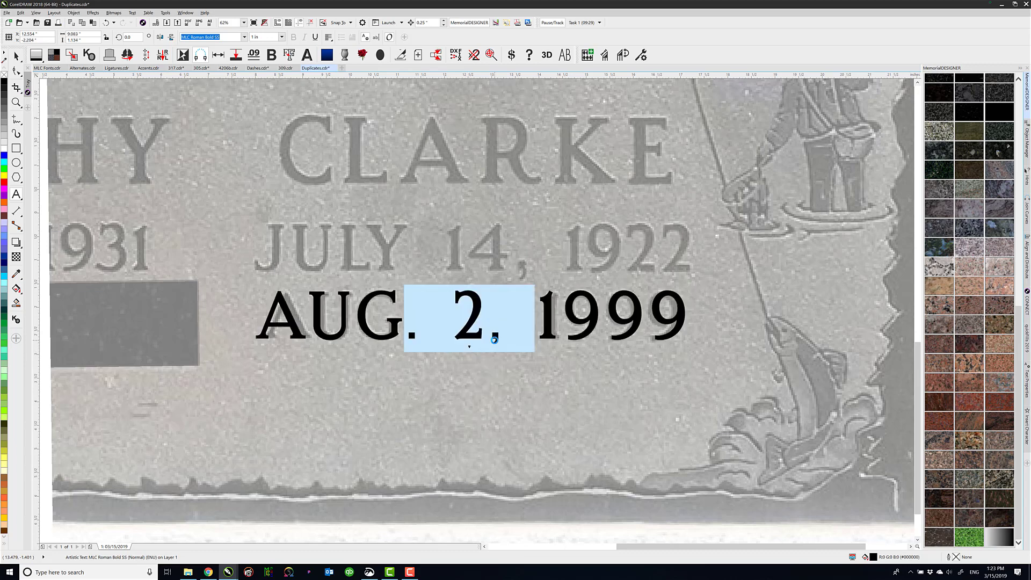
Replace the whole date text with "OCT. 3, 2019"
{"action": "left_click", "coordinate": [447, 334]}
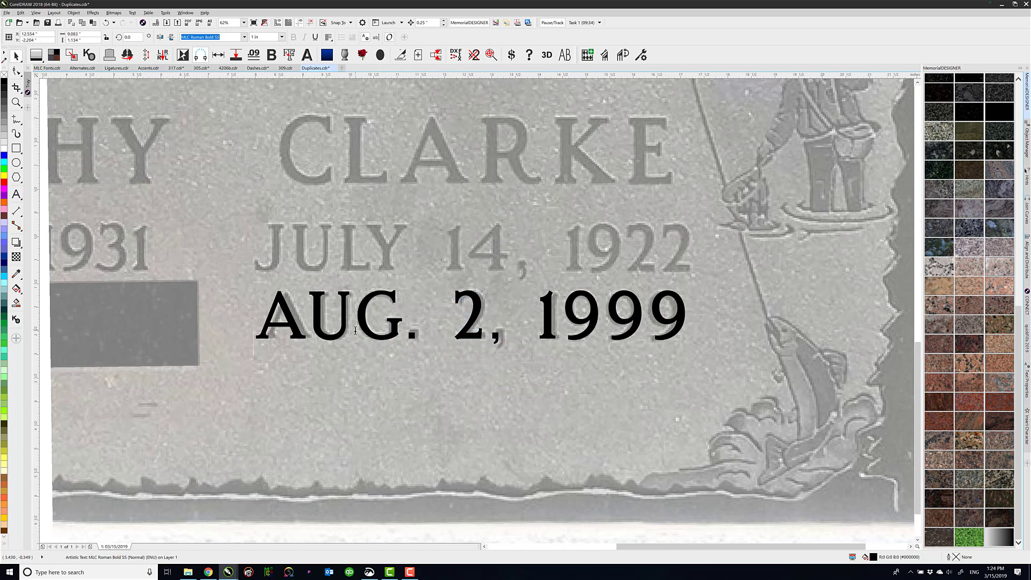
{"action": "key", "text": "ctrl+a"}
{"action": "type", "text": "OCT. 3, "}
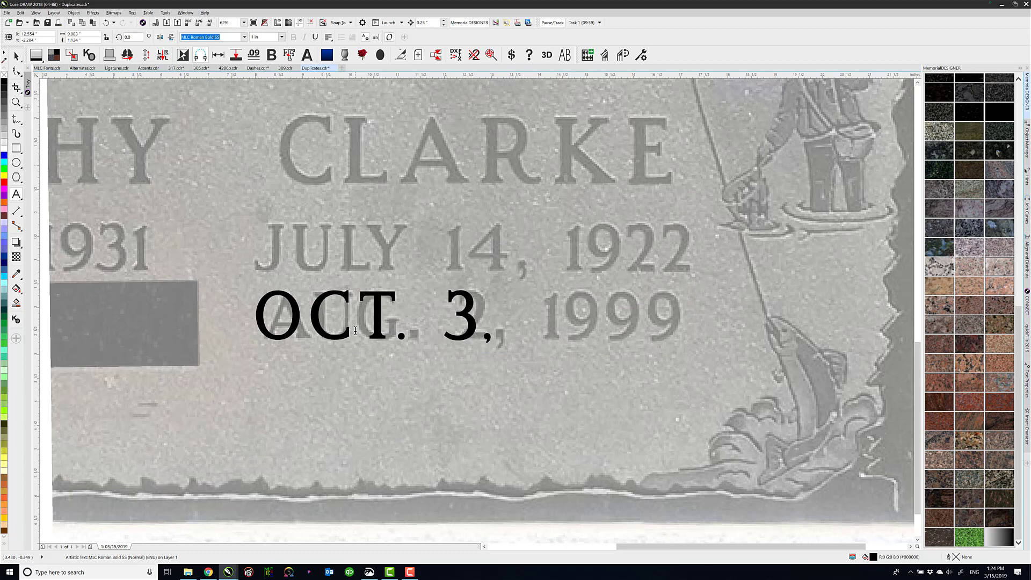
{"action": "type", "text": "2019"}
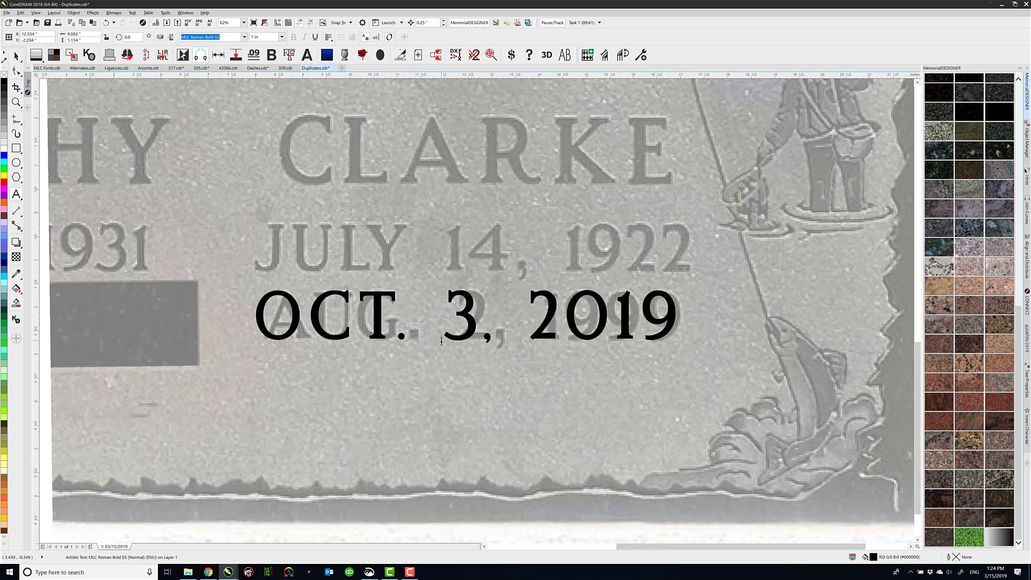
Apply the alternate stylistic set to all of "OCT. 3, 2019" and move the text directly below the photo's "AUG. 2, 1999" row
{"action": "left_click", "coordinate": [453, 321]}
{"action": "key", "text": "ctrl+a"}
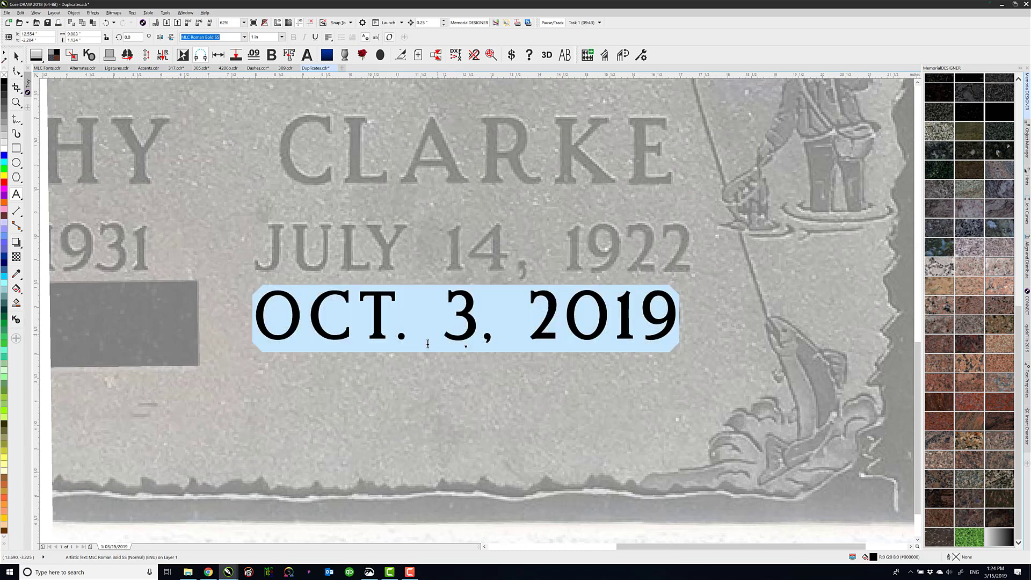
{"action": "left_click", "coordinate": [469, 348]}
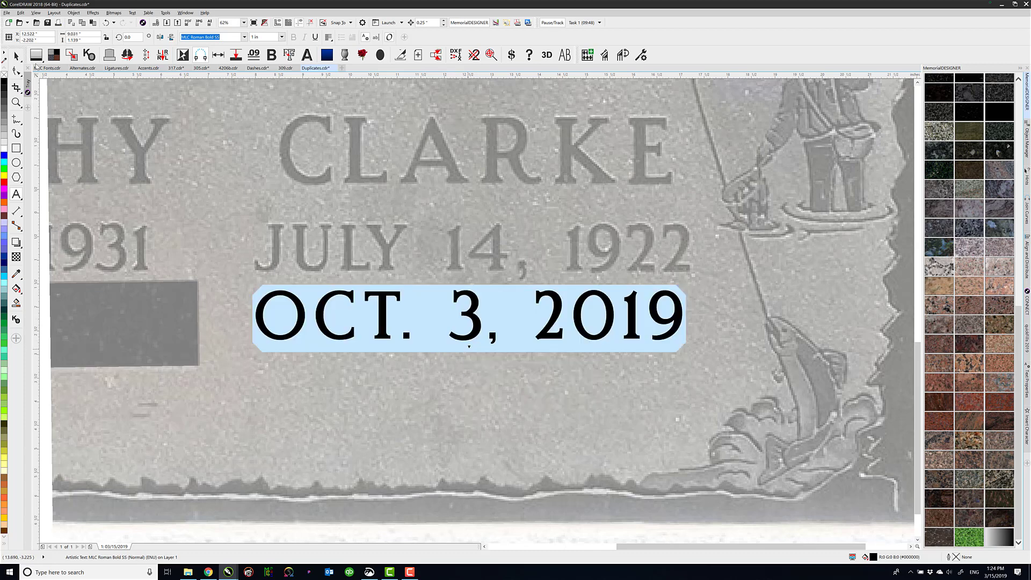
{"action": "left_click", "coordinate": [16, 55]}
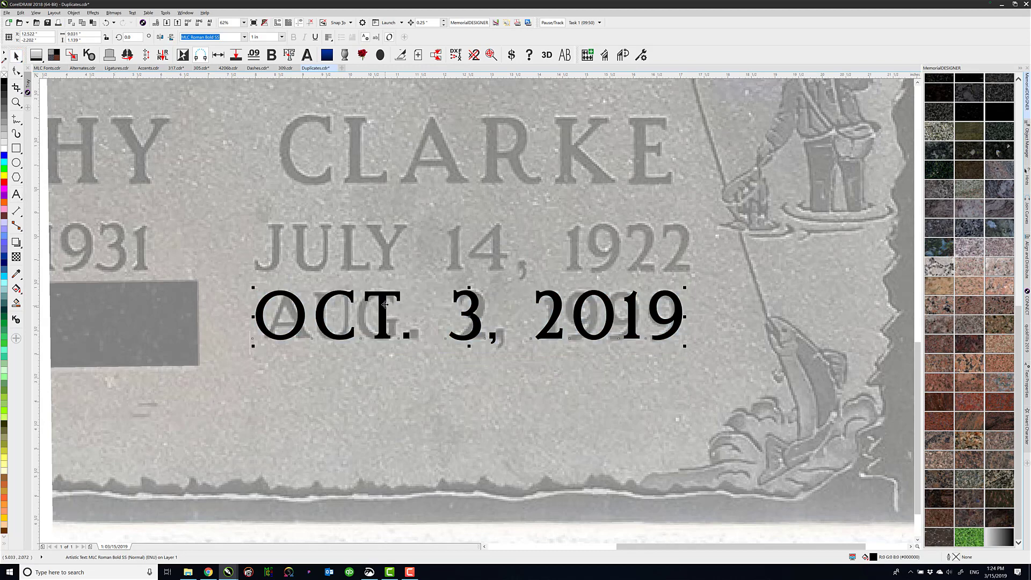
{"action": "left_click_drag", "start_coordinate": [382, 315], "coordinate": [381, 377]}
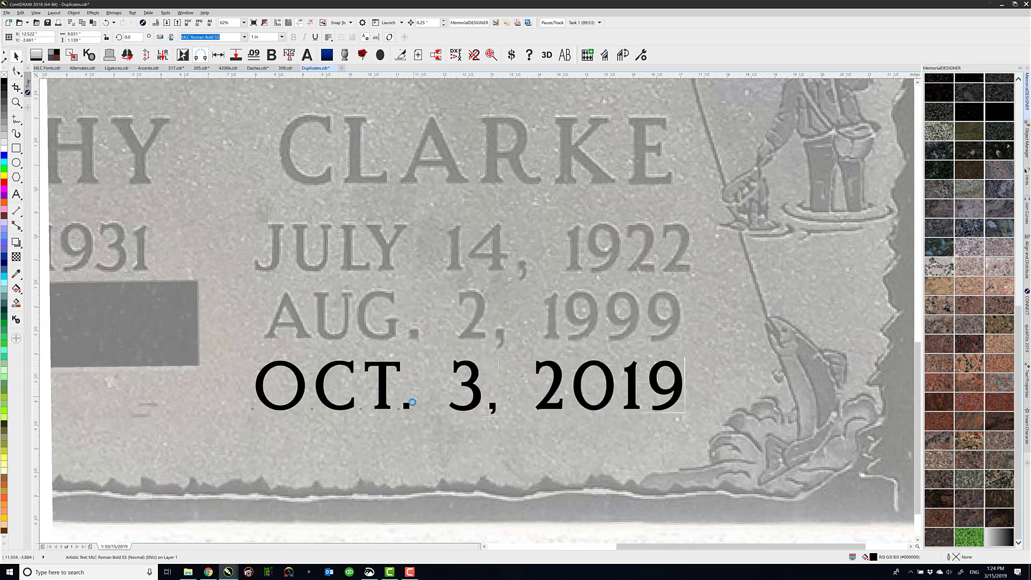
Isolate the period after "OCT" as a curve and enlarge it slightly to match the photo's period
{"action": "left_click", "coordinate": [407, 407]}
{"action": "key", "text": "ctrl+q"}
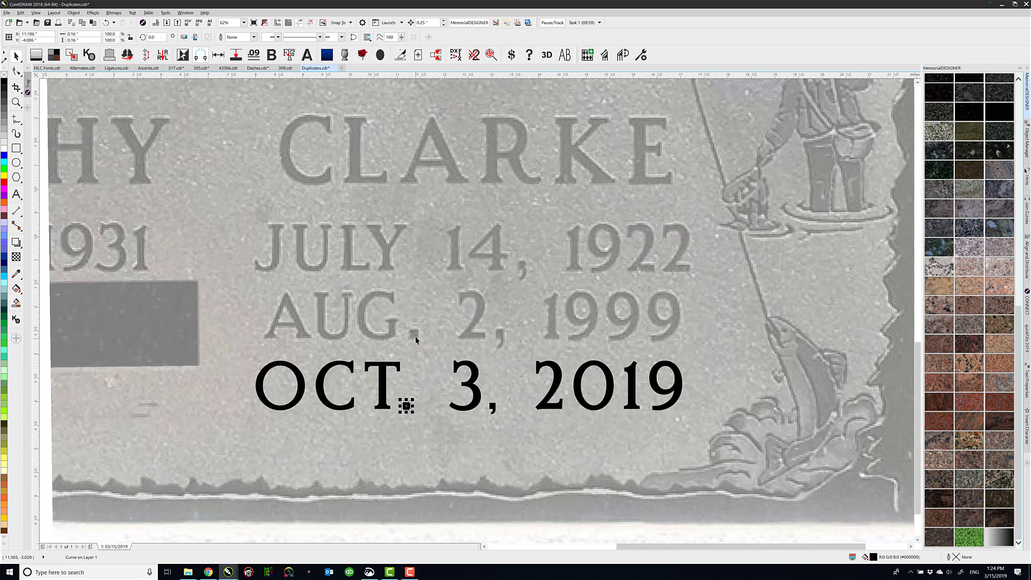
{"action": "key", "text": "ctrl+b"}
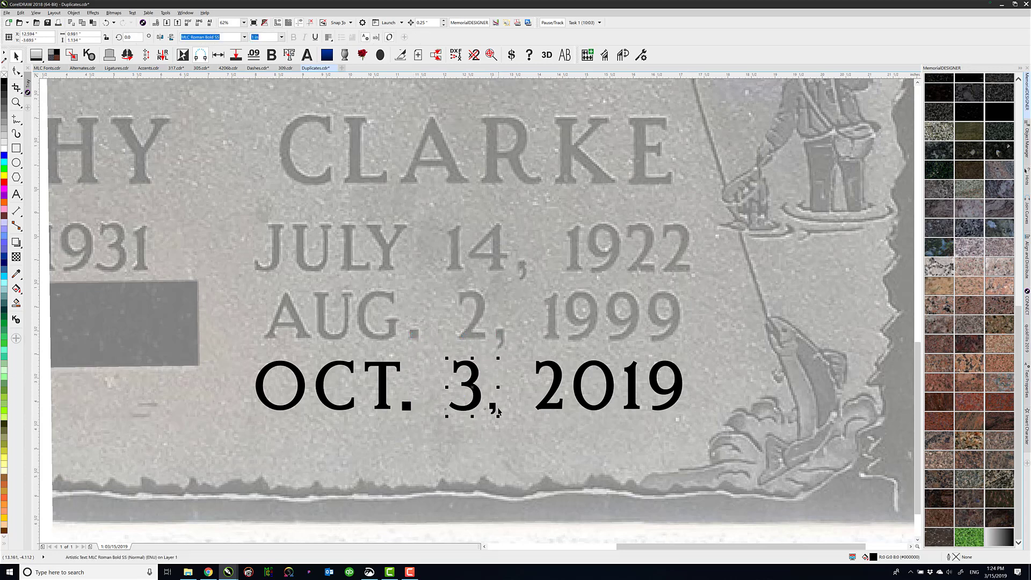
Separate the comma after the "3" as a curve and lengthen its tail downward by moving its lower nodes
{"action": "key", "text": "ctrl+k"}
{"action": "left_click", "coordinate": [494, 410]}
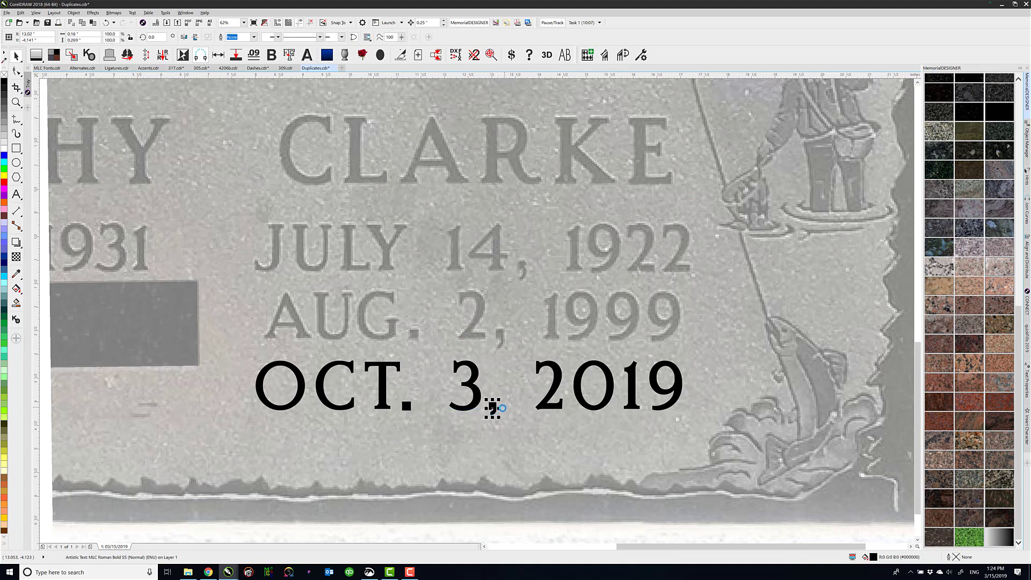
{"action": "scroll", "coordinate": [369, 250], "scroll_direction": "up", "scroll_amount": 4}
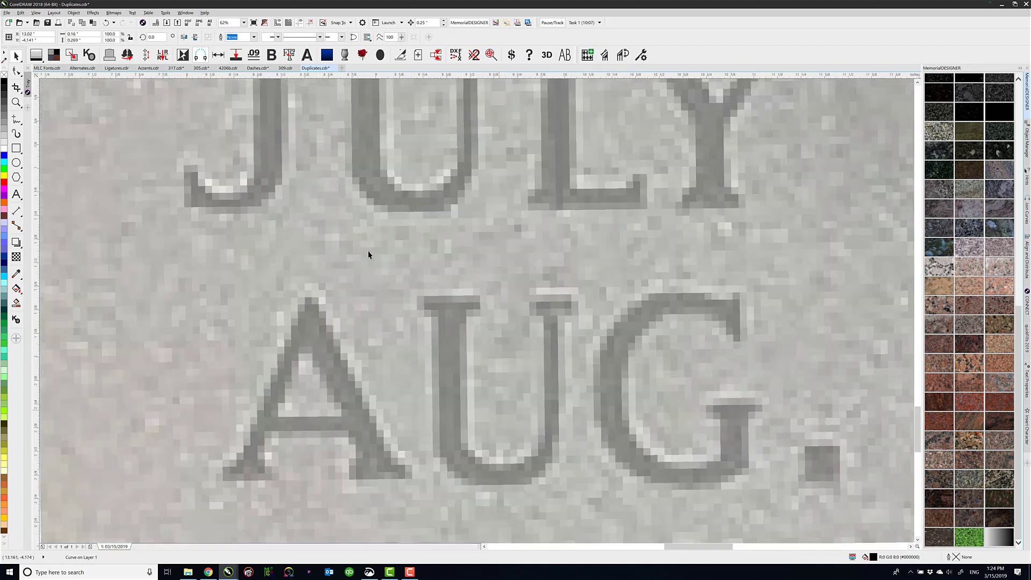
{"action": "left_click", "coordinate": [16, 70]}
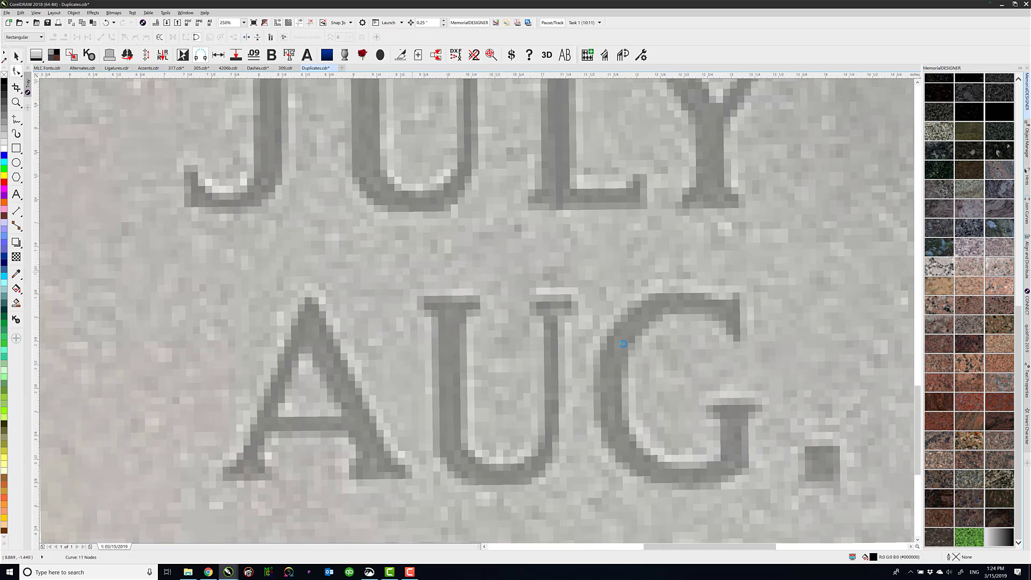
{"action": "scroll", "coordinate": [344, 268], "scroll_direction": "down", "scroll_amount": 2}
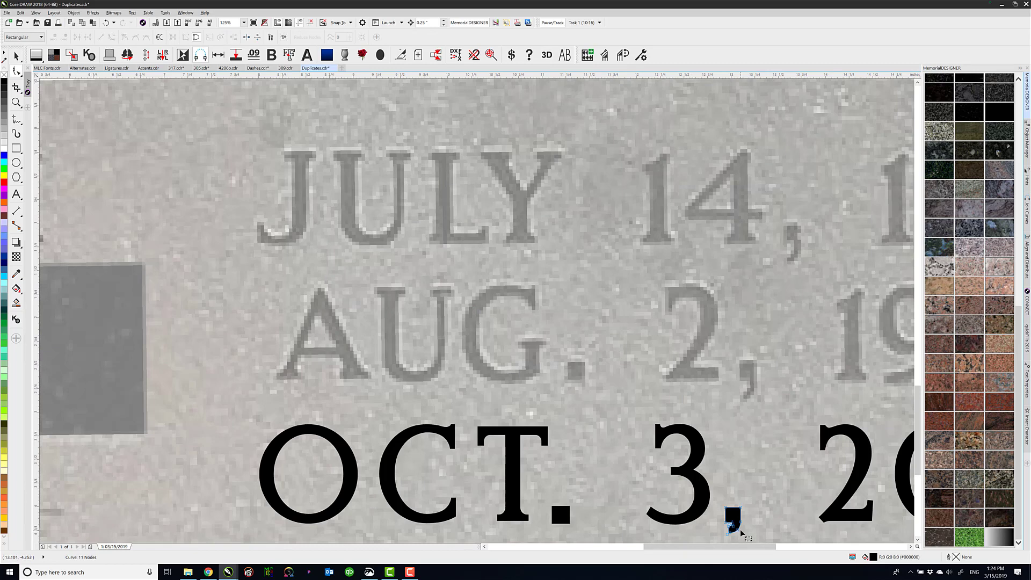
{"action": "scroll", "coordinate": [742, 532], "scroll_direction": "up", "scroll_amount": 2}
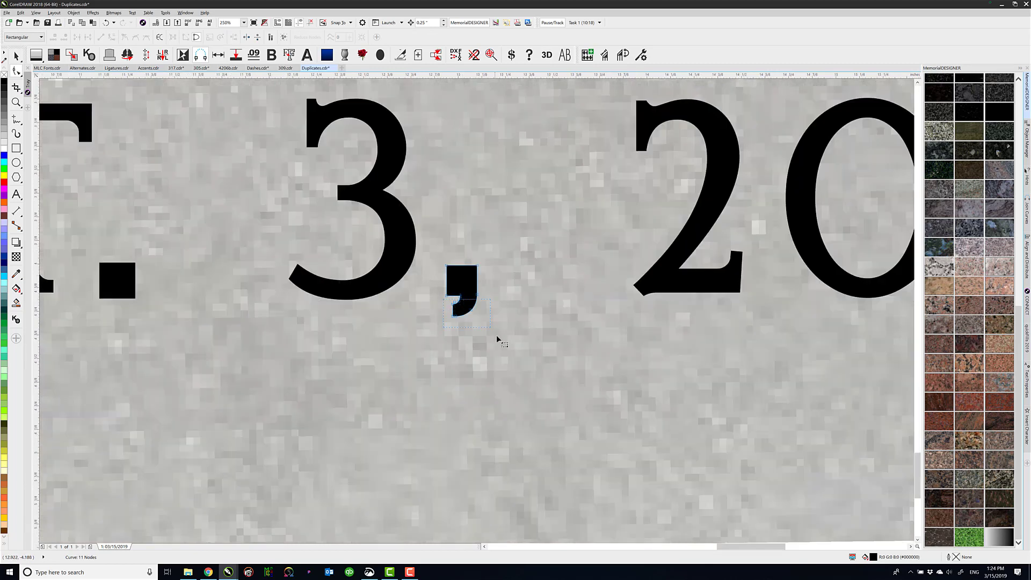
{"action": "left_click_drag", "start_coordinate": [496, 337], "coordinate": [472, 343]}
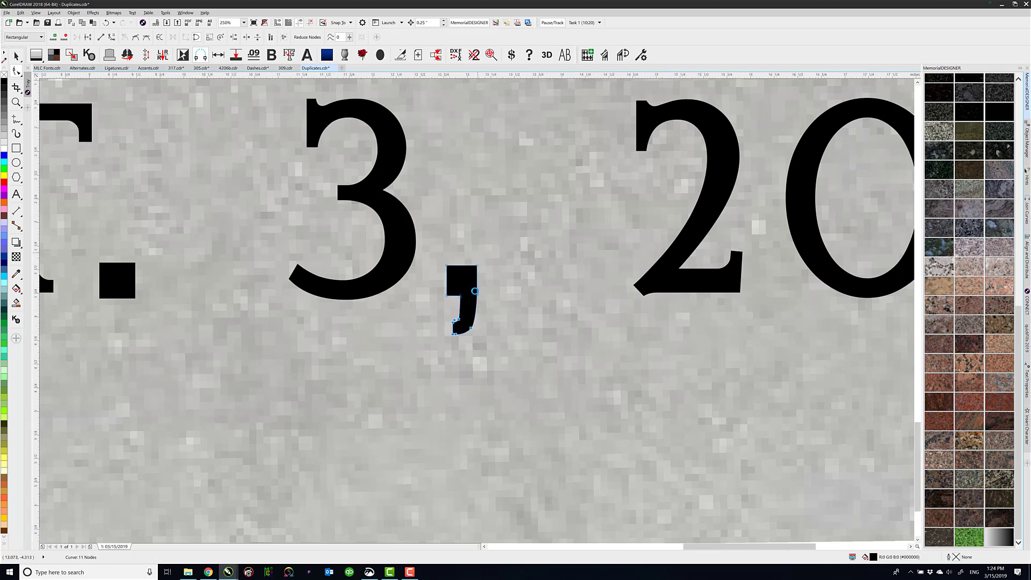
Move all the pieces of the finished "OCT. 3, 2019" date onto the blank dark panel beside the "AUG. 2, 1999" row
{"action": "scroll", "coordinate": [483, 301], "scroll_direction": "down", "scroll_amount": 4}
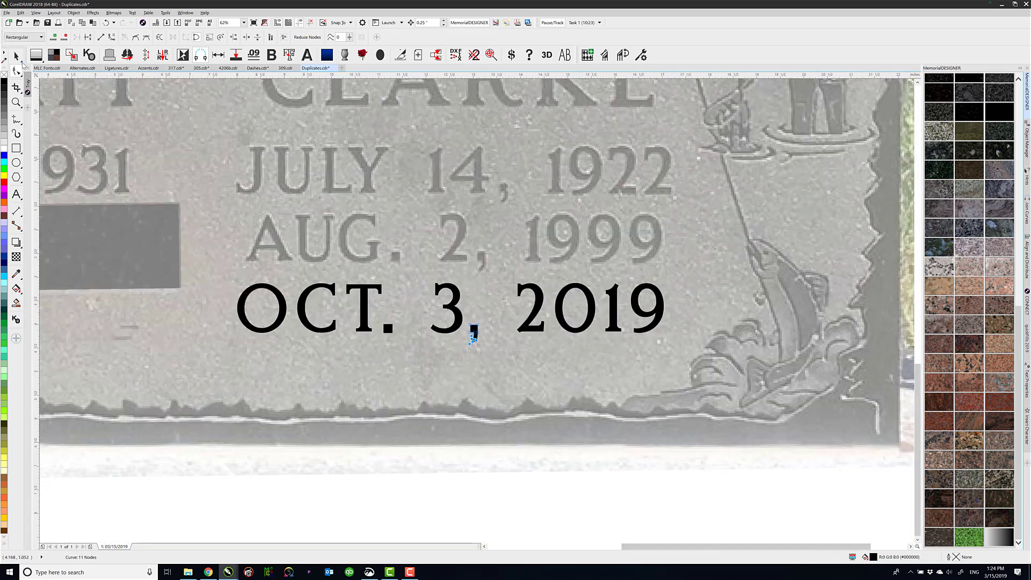
{"action": "left_click", "coordinate": [18, 57]}
{"action": "left_click_drag", "start_coordinate": [215, 501], "coordinate": [706, 240]}
{"action": "left_click_drag", "start_coordinate": [664, 304], "coordinate": [141, 245]}
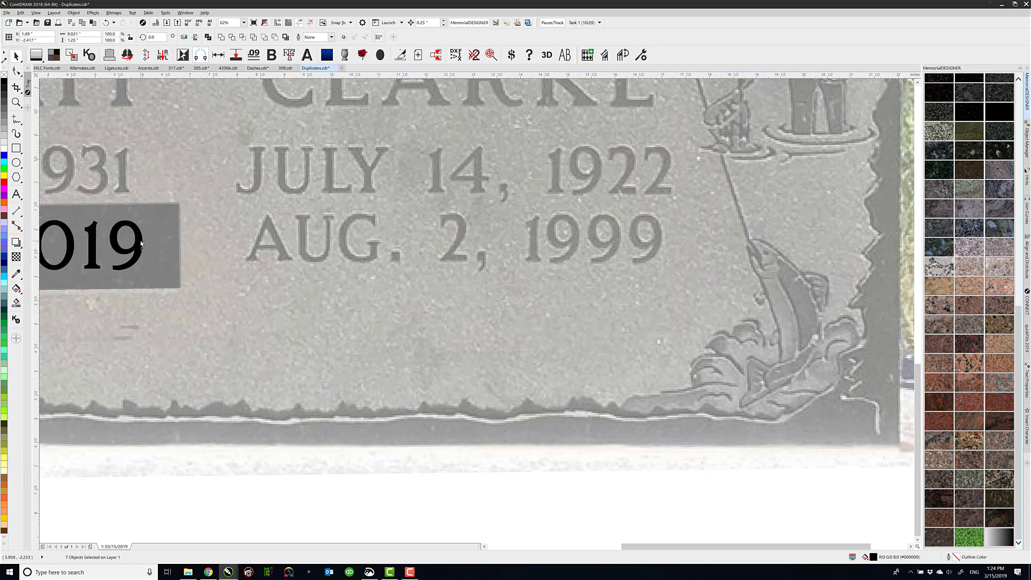
{"action": "scroll", "coordinate": [290, 310], "scroll_direction": "down", "scroll_amount": 1}
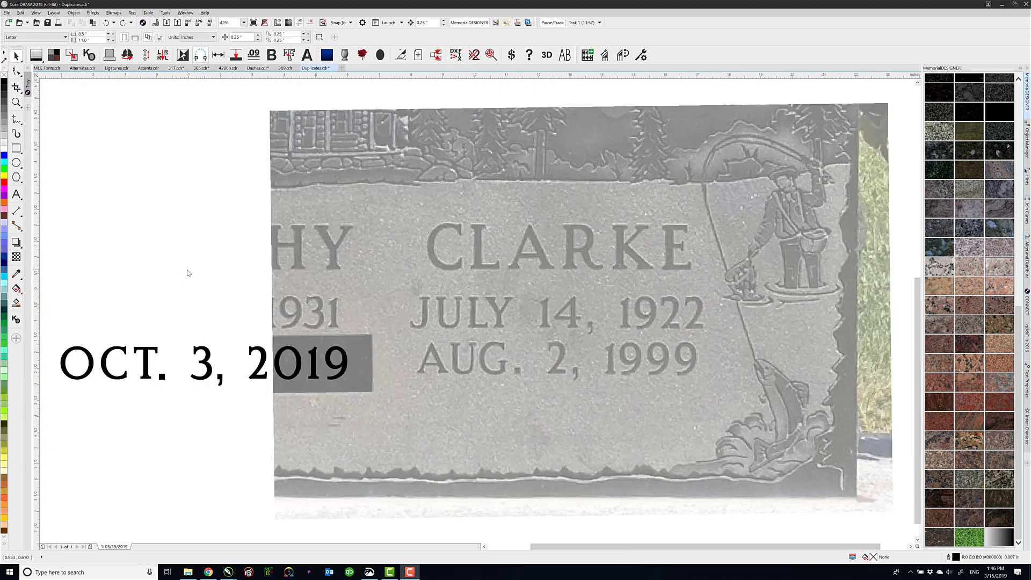
Switch to the 309.cdr drawing and remove the separate light-filled curve layered over the shadowed family name
{"action": "left_click", "coordinate": [286, 69]}
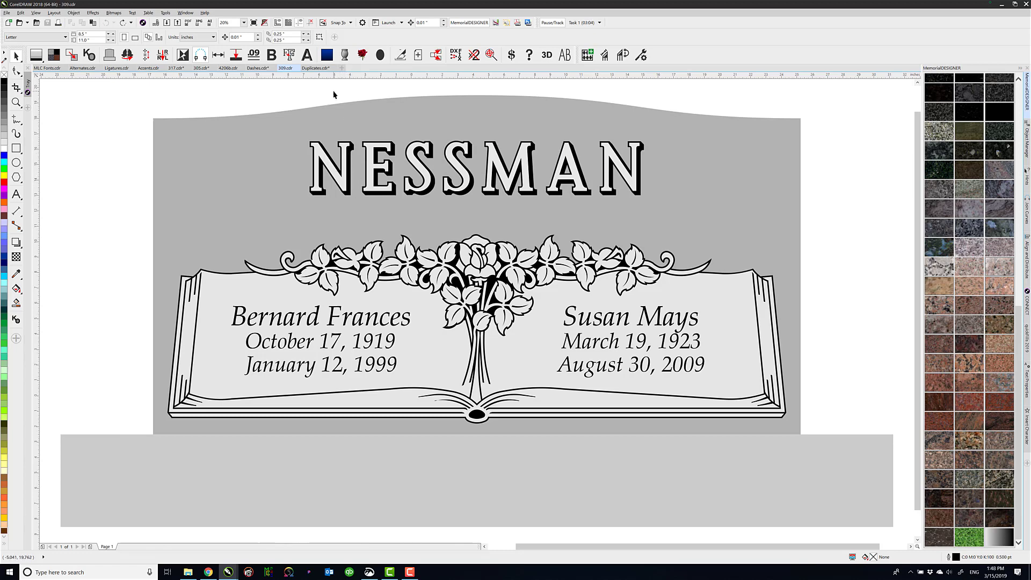
{"action": "left_click_drag", "start_coordinate": [376, 169], "coordinate": [343, 137]}
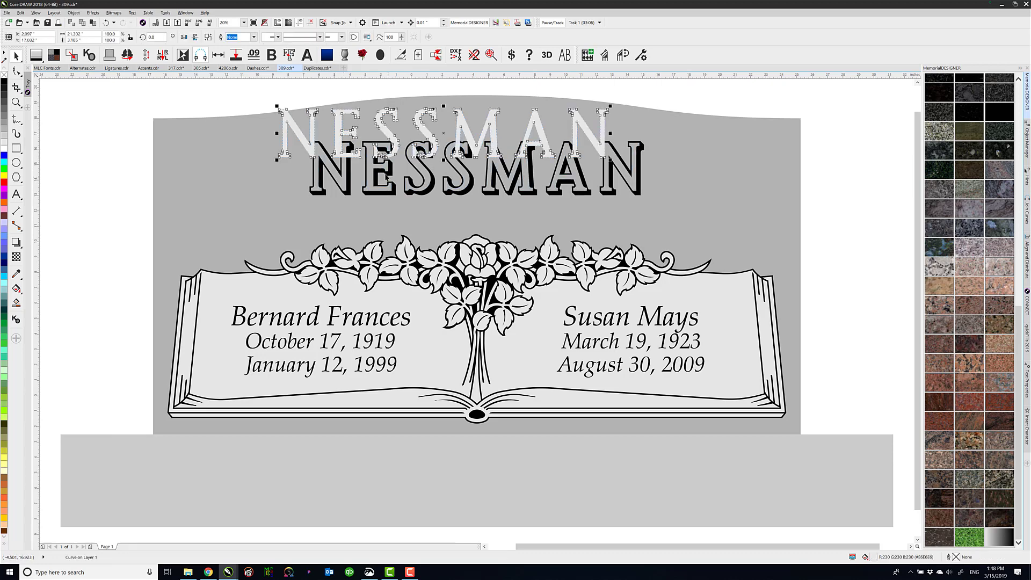
{"action": "key", "text": "ctrl+z"}
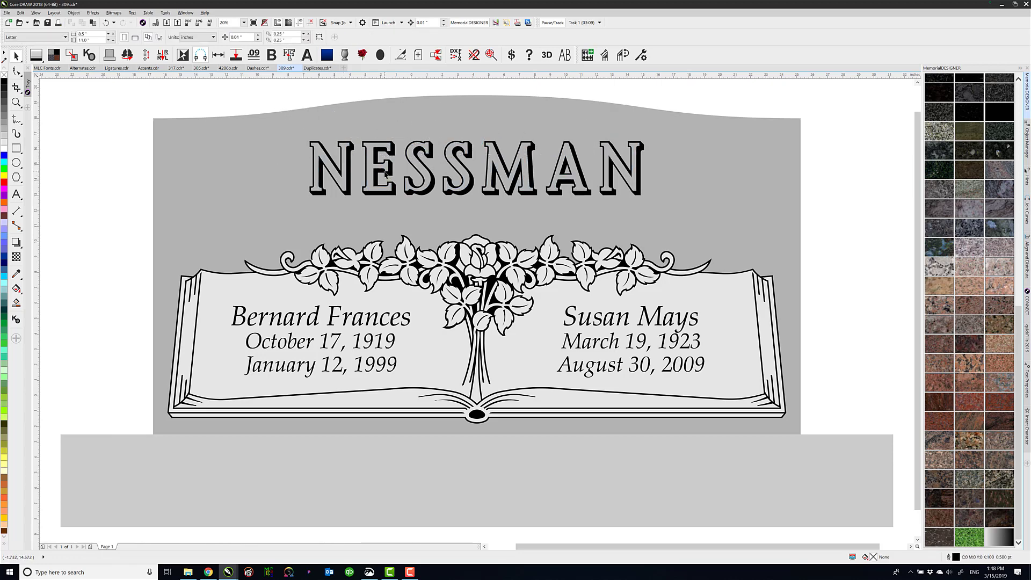
Change the font of the shadowed family name to MLC Broad Double Outline CR, regular version
{"action": "left_click", "coordinate": [392, 172]}
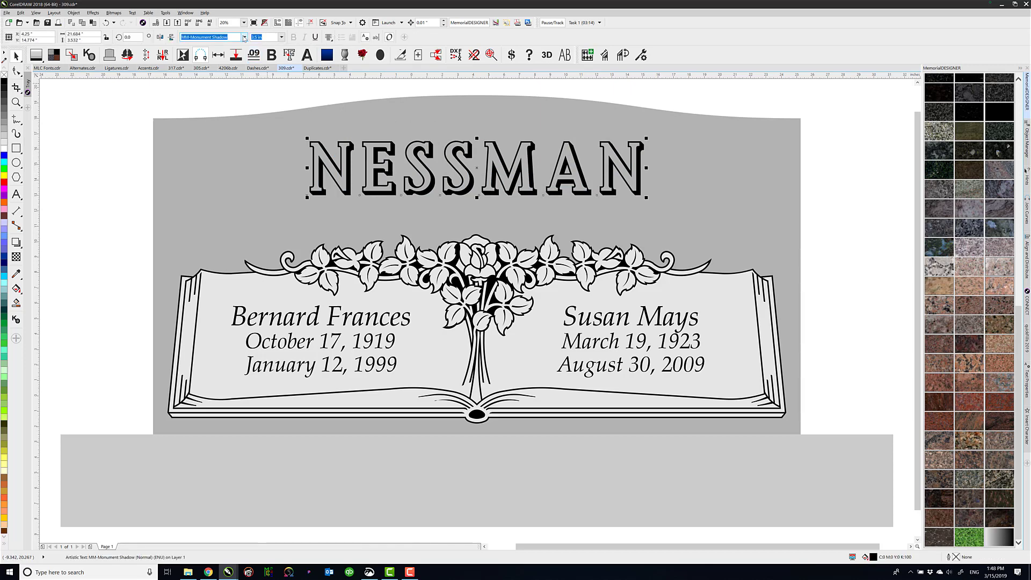
{"action": "left_click", "coordinate": [244, 37]}
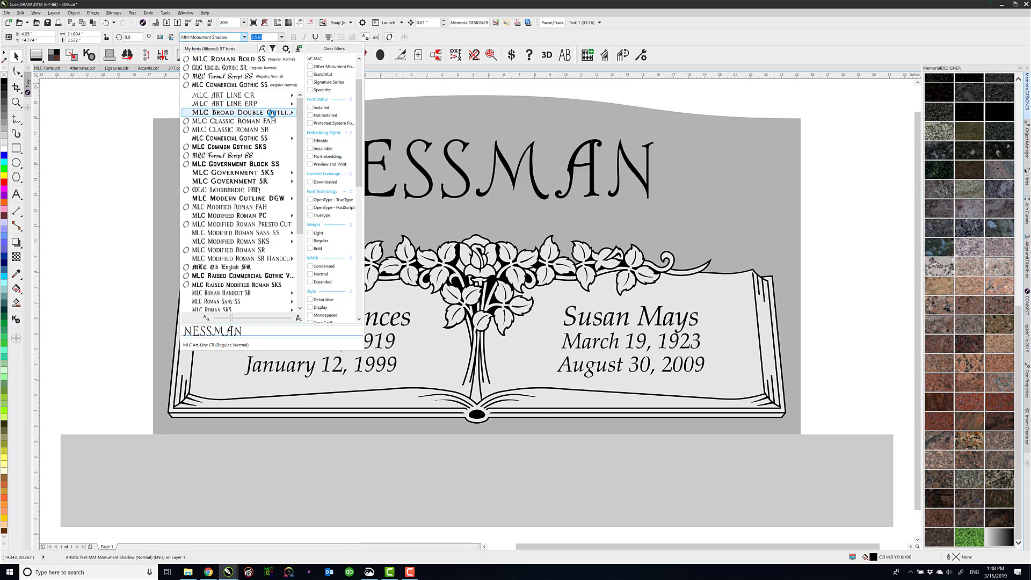
{"action": "mouse_move", "coordinate": [271, 112]}
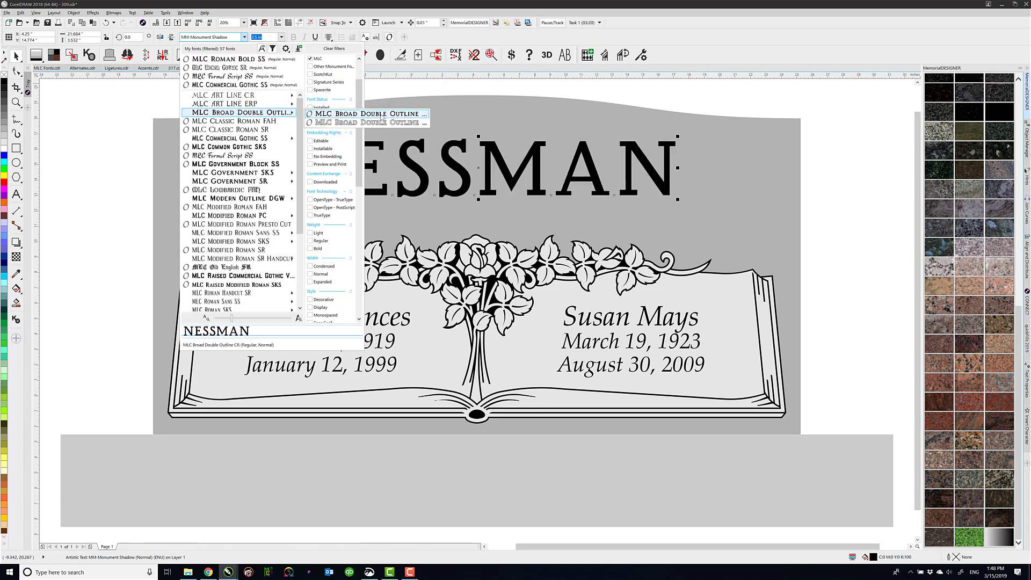
{"action": "left_click", "coordinate": [381, 114]}
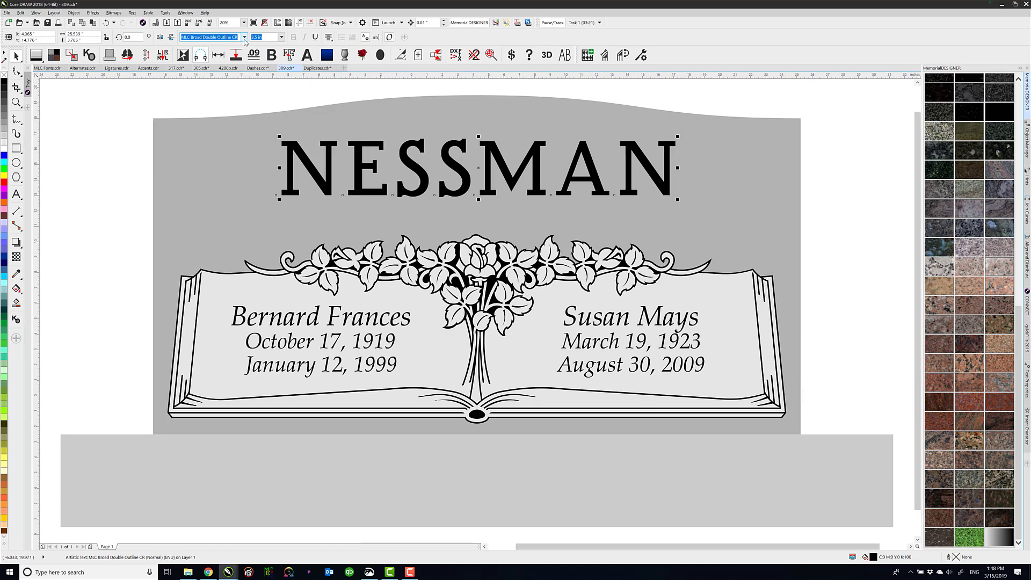
Try the outline version of MLC Broad Double Outline CR on the family name and return to the regular version
{"action": "left_click", "coordinate": [243, 37]}
{"action": "mouse_move", "coordinate": [273, 107]}
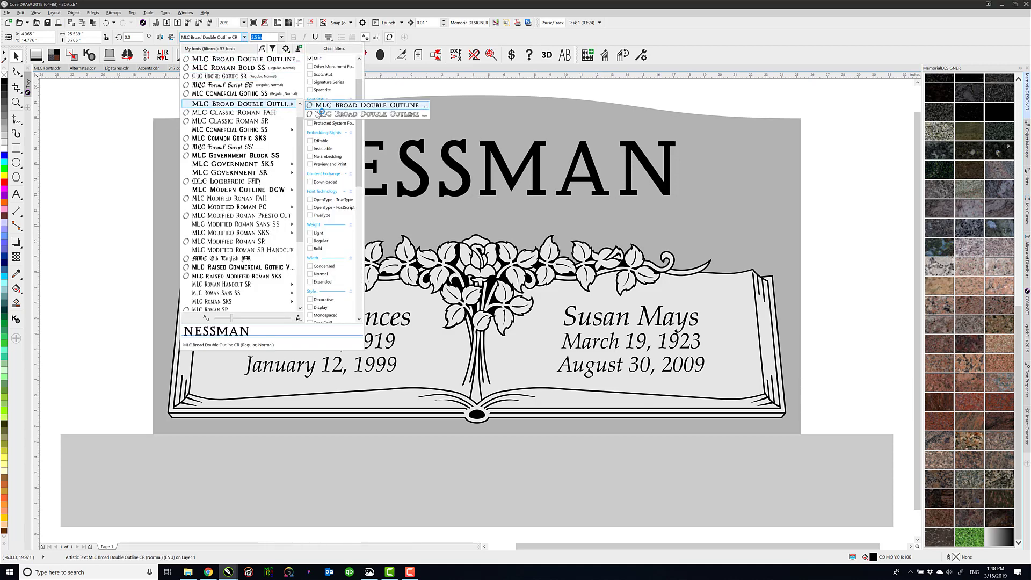
{"action": "left_click", "coordinate": [325, 115]}
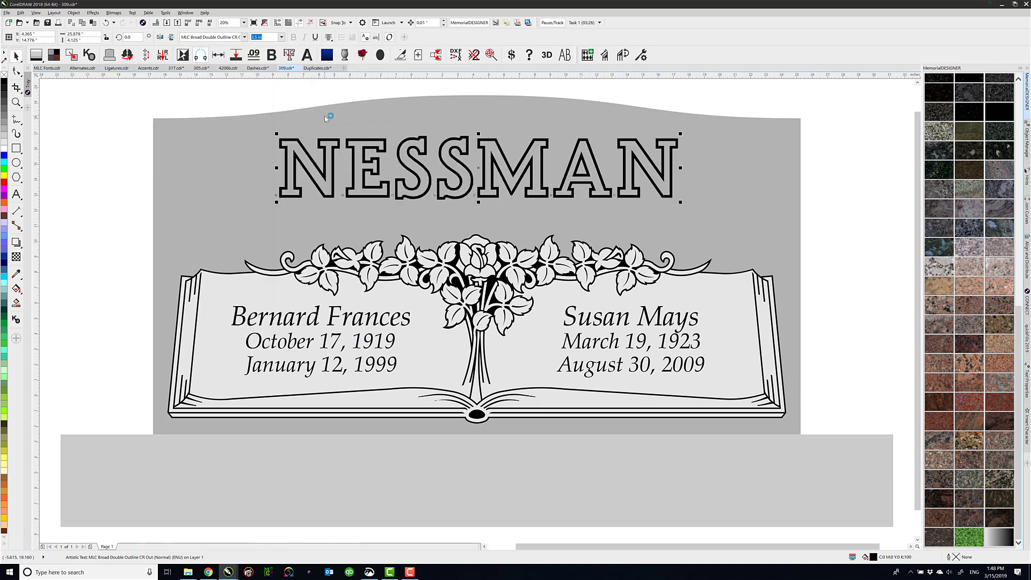
{"action": "left_click", "coordinate": [245, 37]}
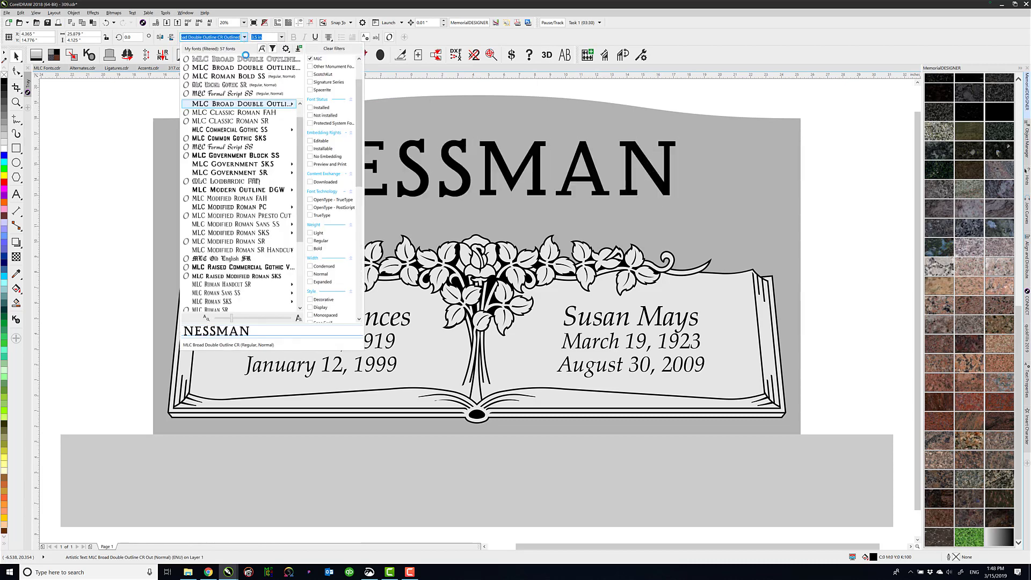
{"action": "mouse_move", "coordinate": [265, 103]}
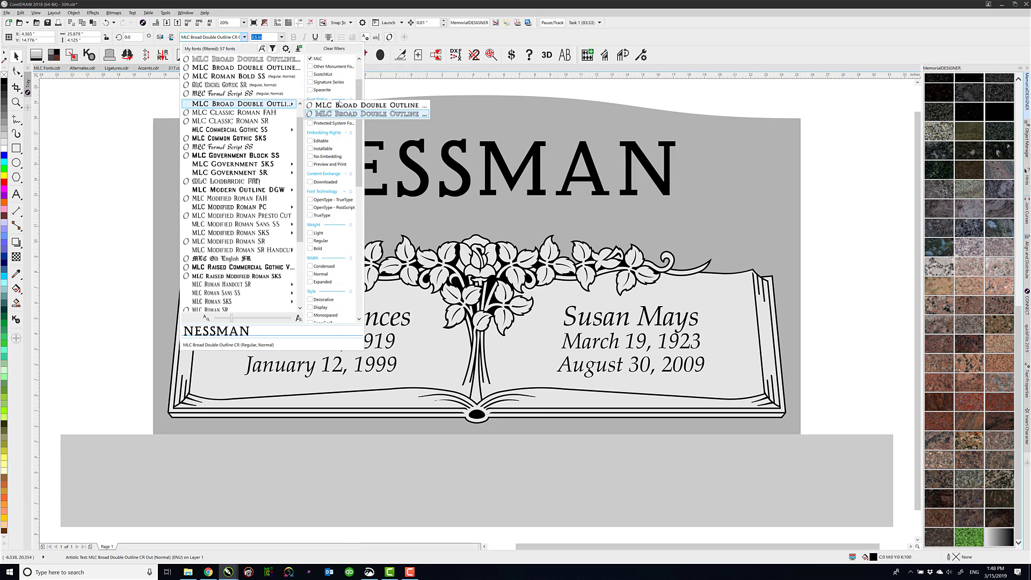
{"action": "left_click", "coordinate": [346, 106]}
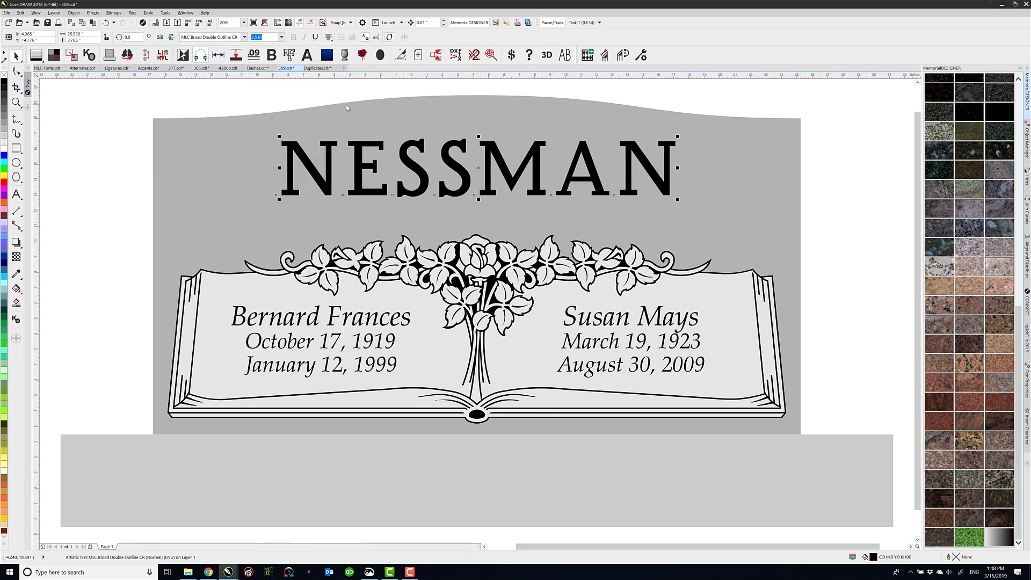
Add a black block shadow to the family name with 0.3" depth, -45° direction and 0.18" expansion, and fill the letters with 10% black
{"action": "left_click", "coordinate": [19, 246]}
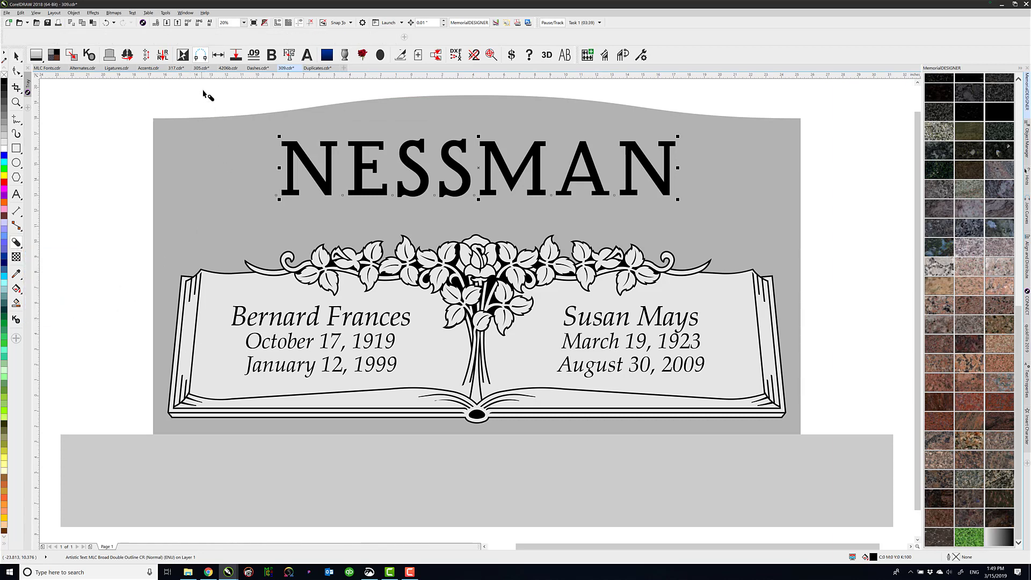
{"action": "left_click", "coordinate": [294, 38]}
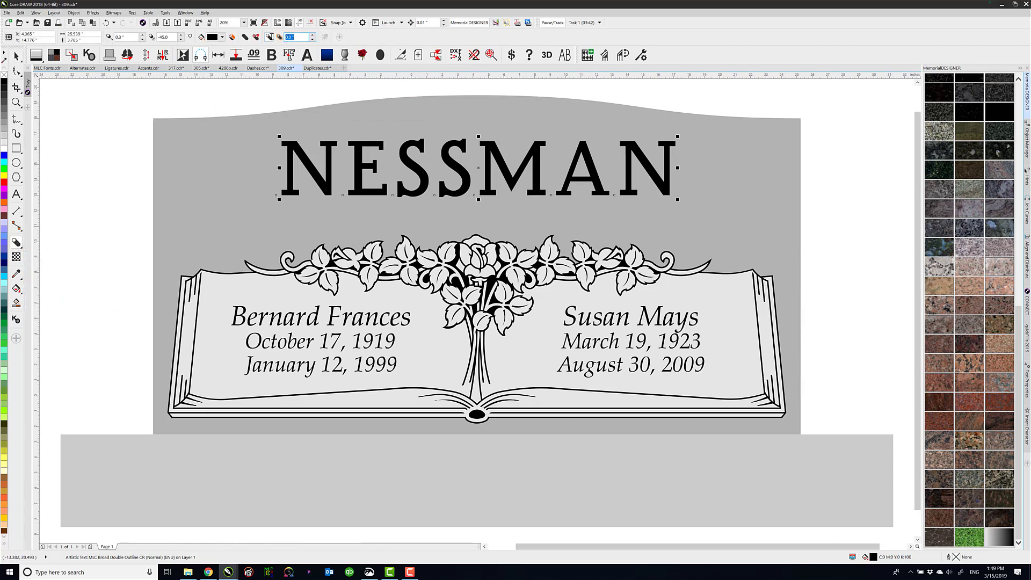
{"action": "left_click", "coordinate": [266, 37]}
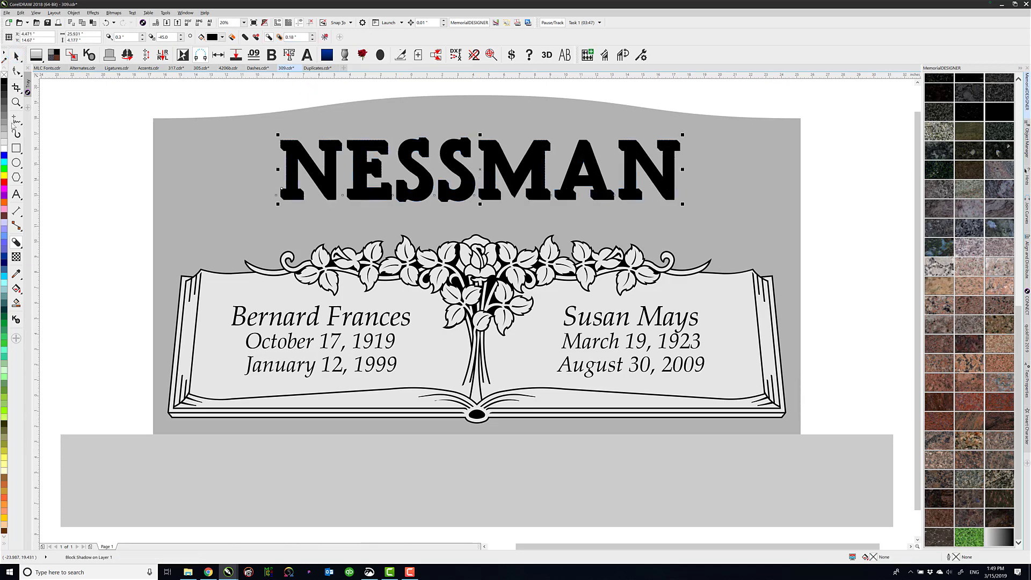
{"action": "left_click", "coordinate": [271, 95]}
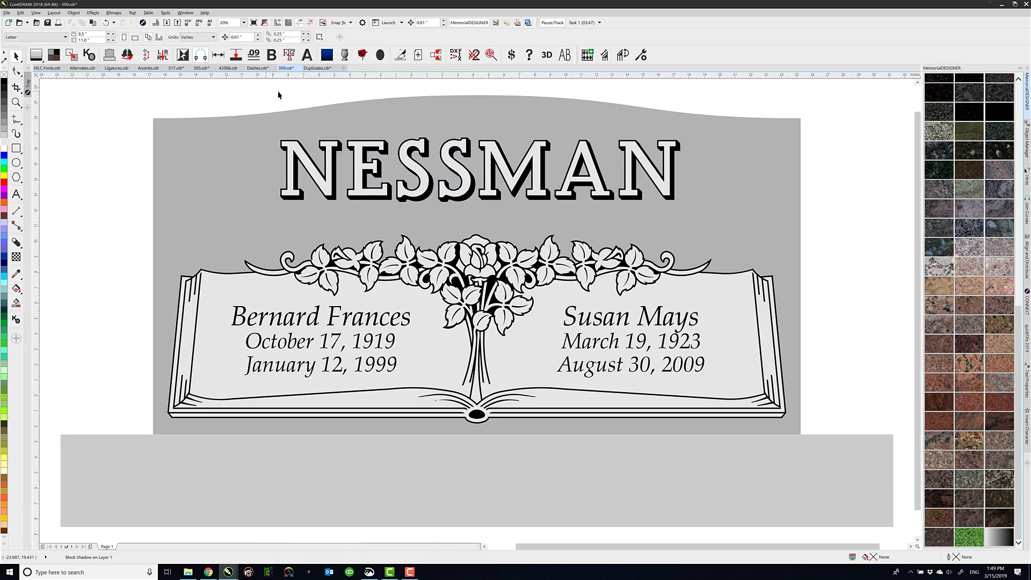
Replace the family name above the book with a different surname, keeping its font and block shadow
{"action": "left_click", "coordinate": [408, 165]}
{"action": "left_click", "coordinate": [17, 195]}
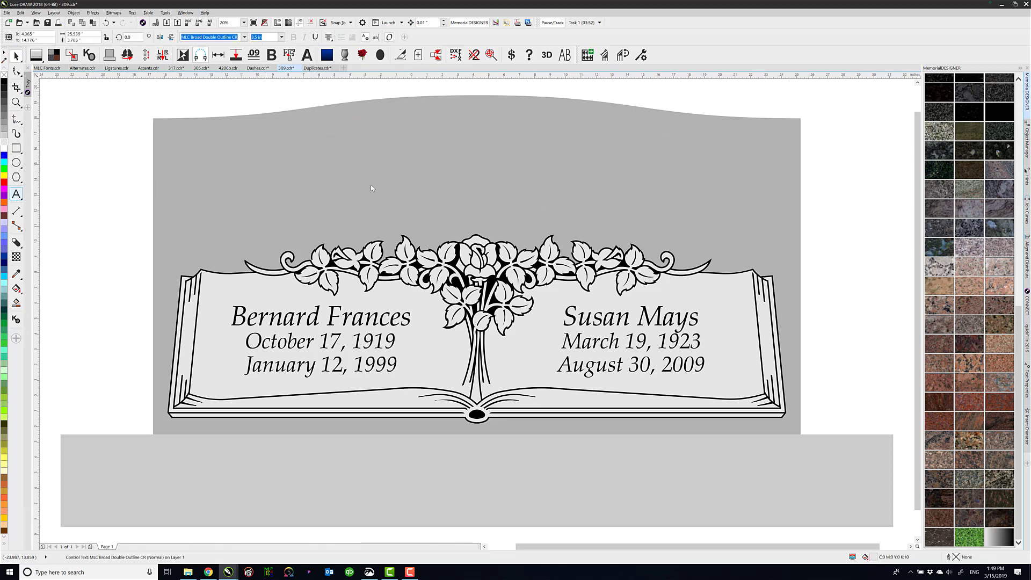
{"action": "left_click", "coordinate": [402, 185]}
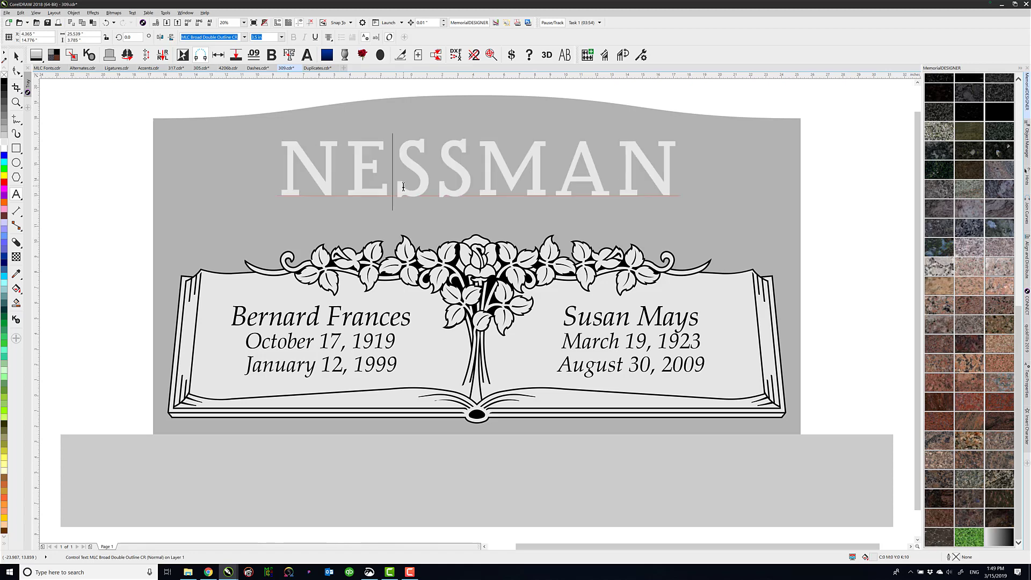
{"action": "key", "text": "ctrl+a"}
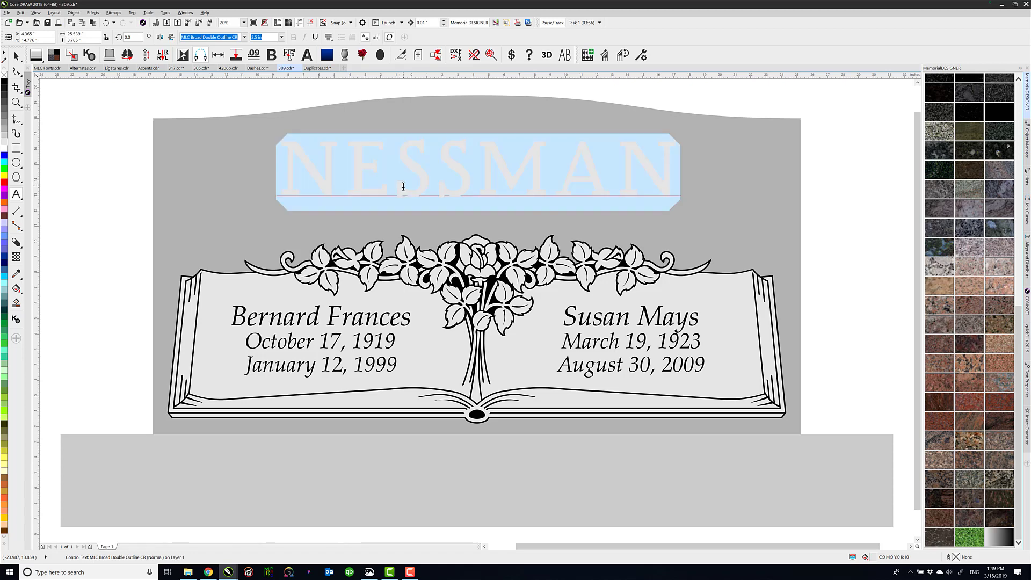
{"action": "type", "text": "HOUSER"}
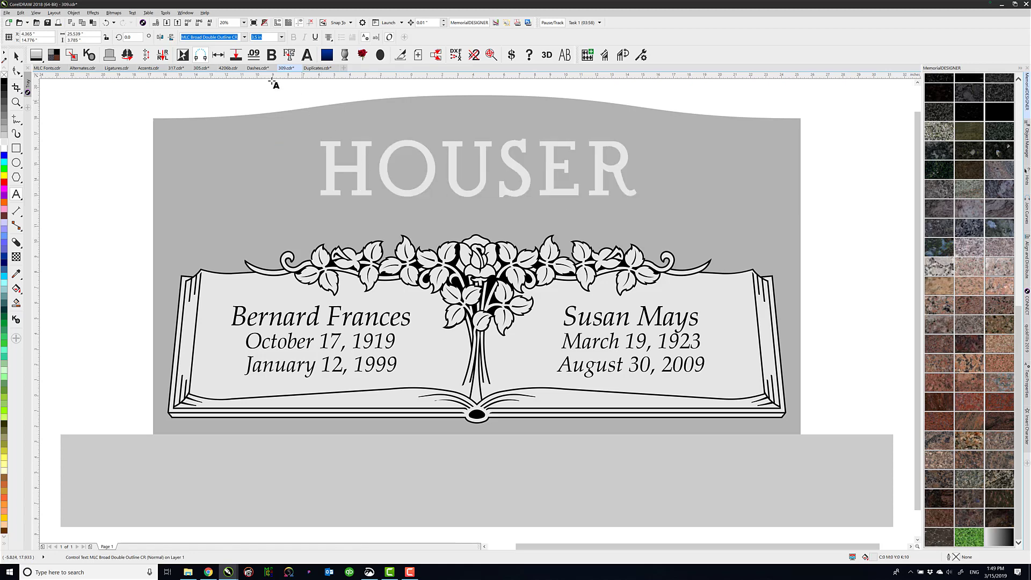
{"action": "left_click", "coordinate": [16, 56]}
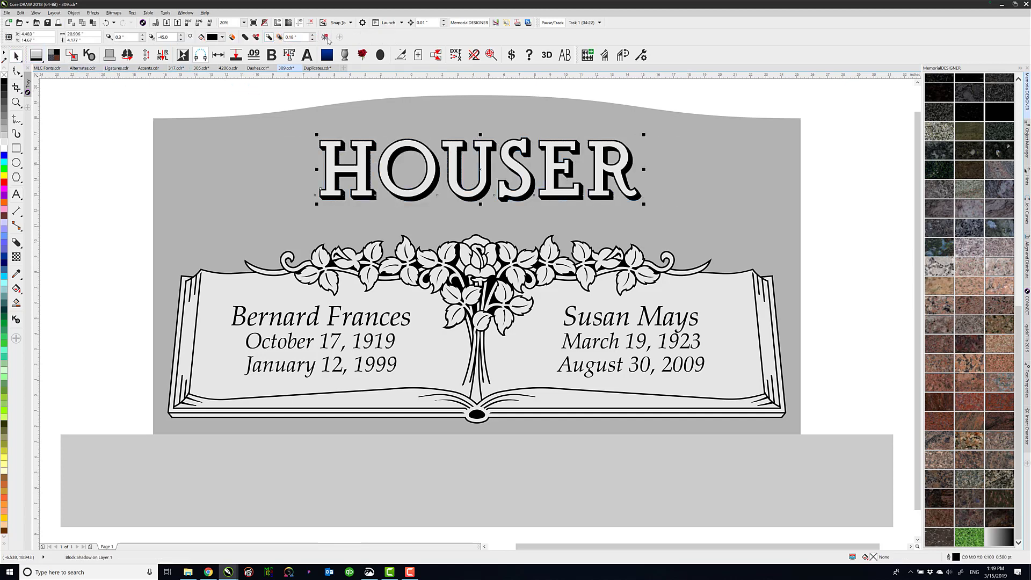
Clear the block shadow from the family name and change its font to regular MLC Modern Outline DGW
{"action": "left_click", "coordinate": [326, 37]}
{"action": "left_click", "coordinate": [232, 36]}
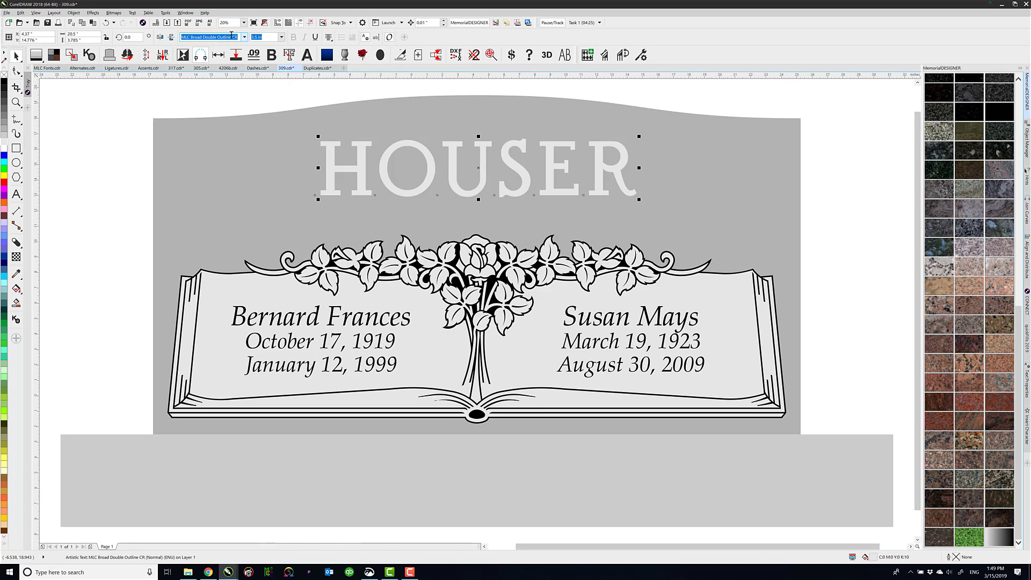
{"action": "left_click", "coordinate": [244, 37]}
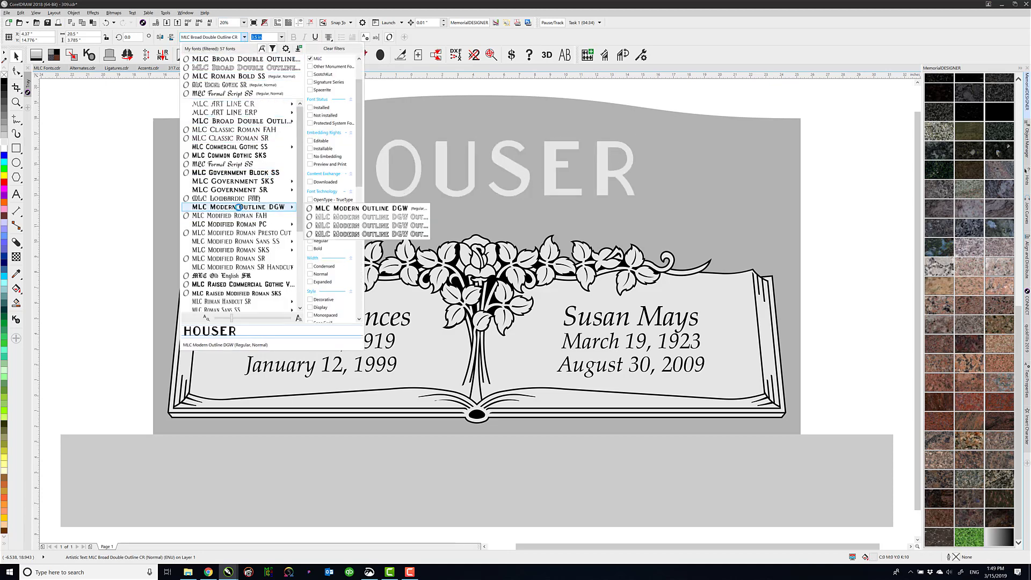
{"action": "left_click", "coordinate": [238, 207]}
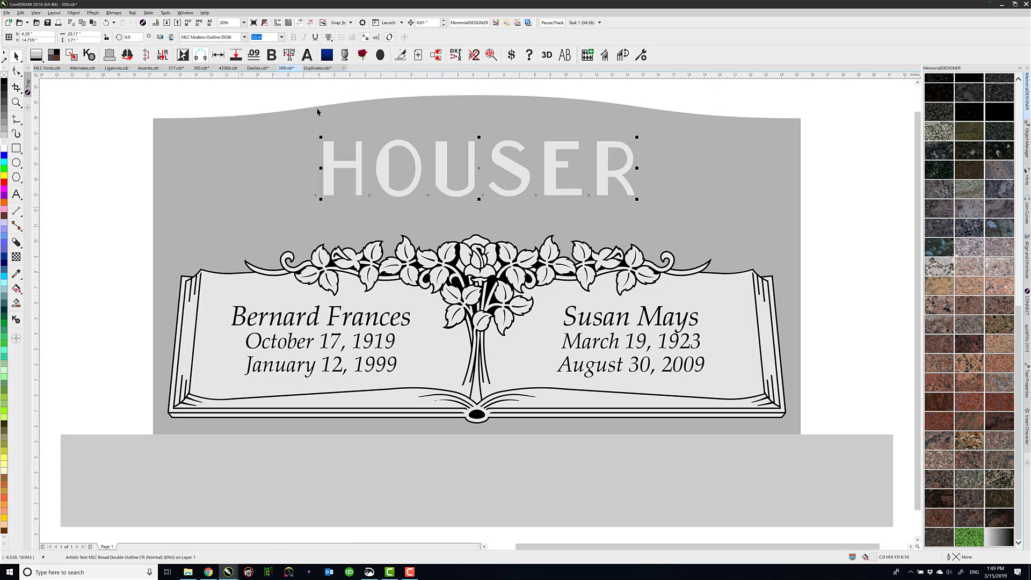
Duplicate the family name in place and give the copy a black fill and the MLC Modern Outline DGW Outline font
{"action": "left_click", "coordinate": [336, 167]}
{"action": "left_click", "coordinate": [245, 39]}
{"action": "left_click", "coordinate": [244, 37]}
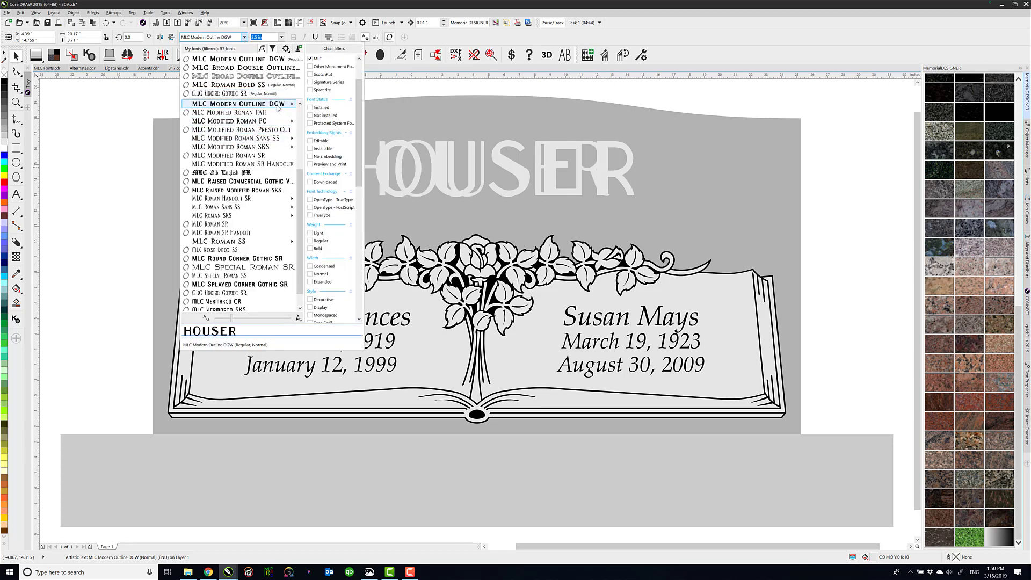
{"action": "mouse_move", "coordinate": [271, 104]}
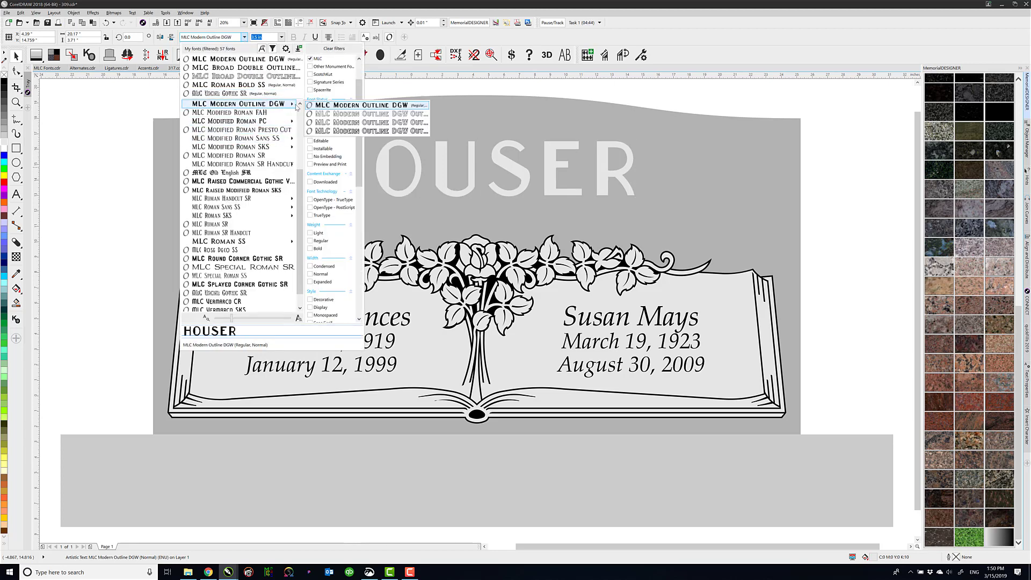
{"action": "left_click", "coordinate": [371, 115]}
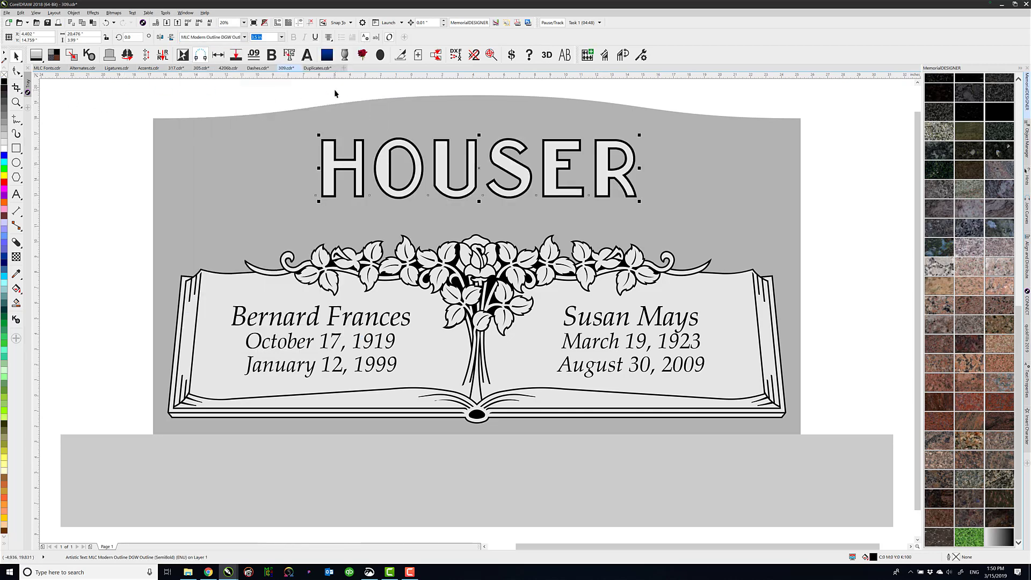
Try regular MLC Modern Outline DGW on the black copy, and delete the copy so the light-grey original can be selected
{"action": "left_click", "coordinate": [244, 37]}
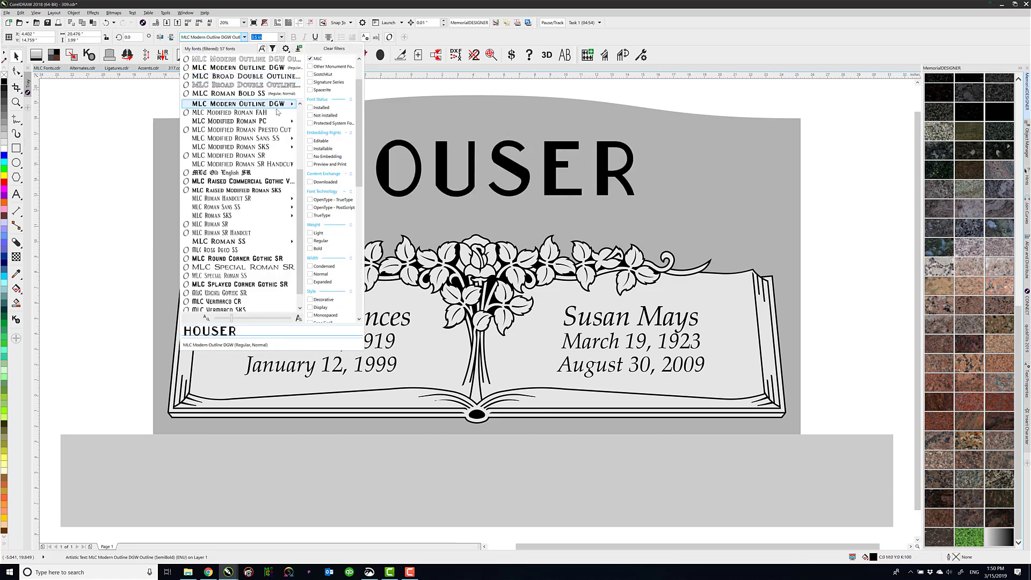
{"action": "mouse_move", "coordinate": [277, 103]}
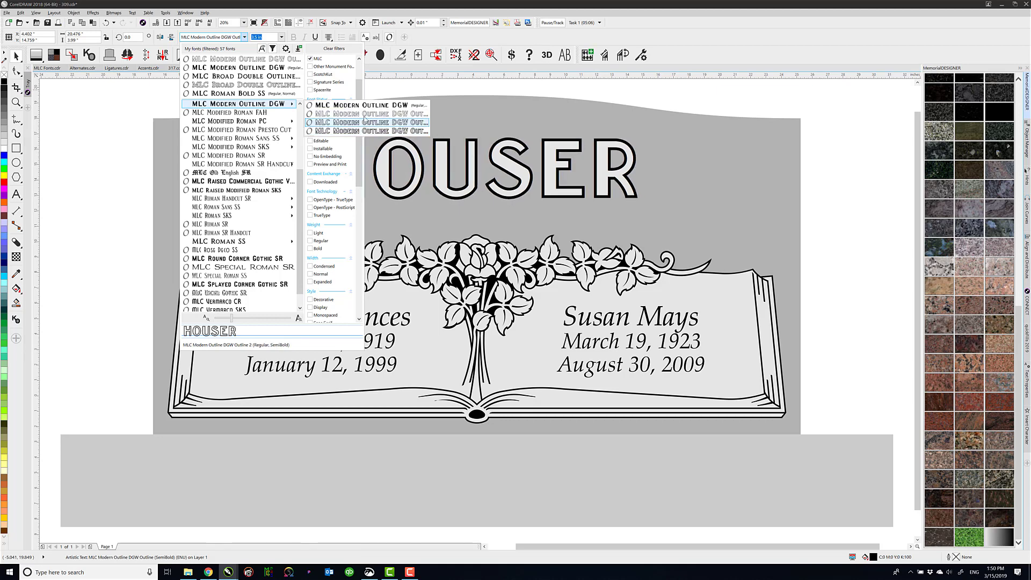
{"action": "left_click", "coordinate": [366, 106]}
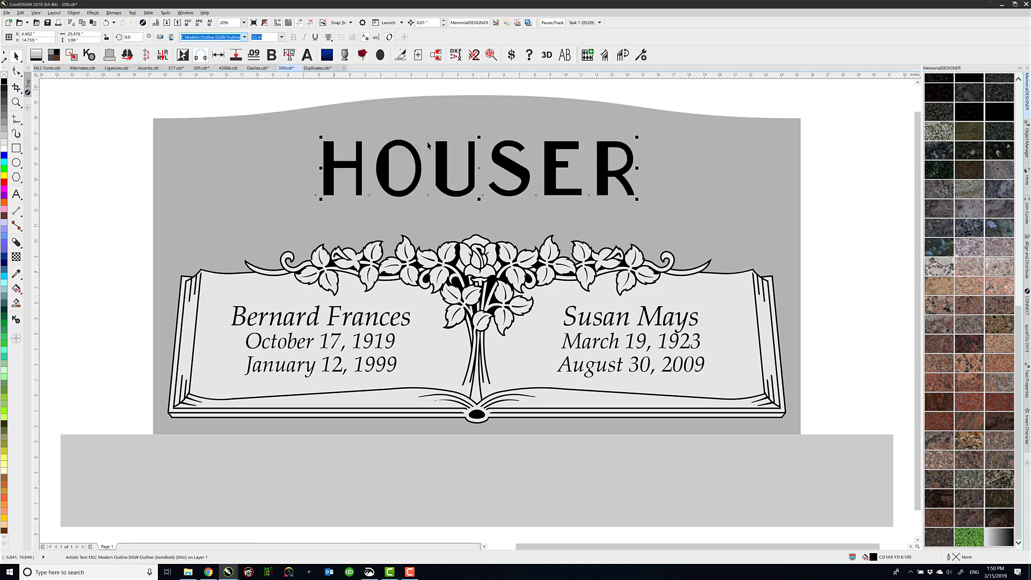
{"action": "left_click", "coordinate": [349, 93]}
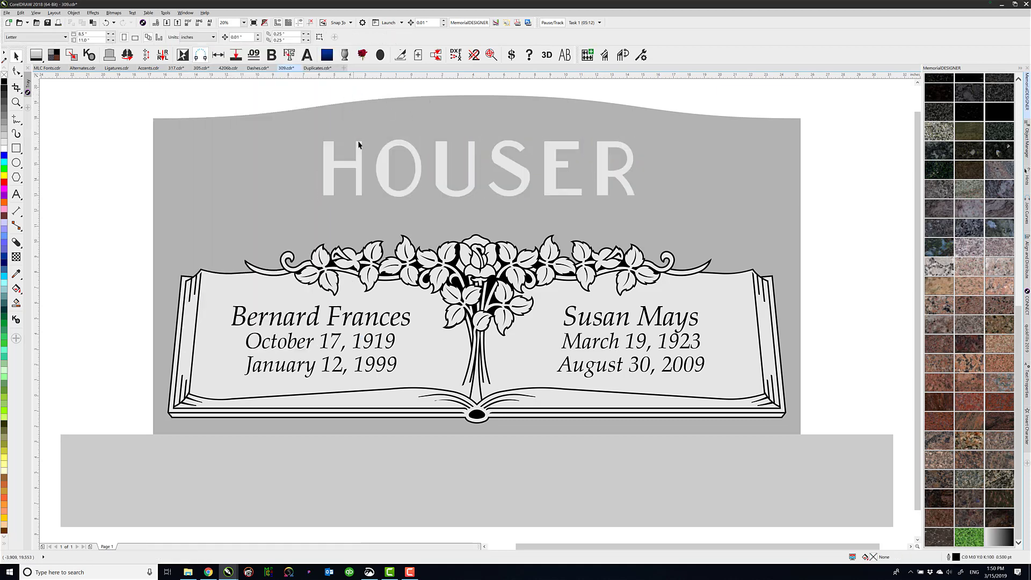
{"action": "left_click", "coordinate": [361, 152]}
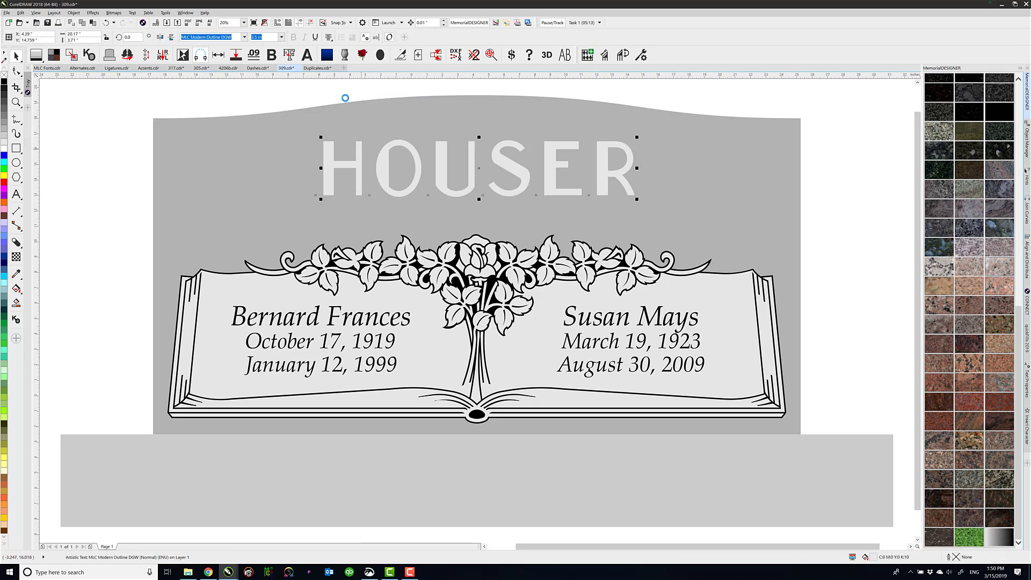
Try adding a thin black outline to the light-grey family name above the book
{"action": "left_click", "coordinate": [289, 55]}
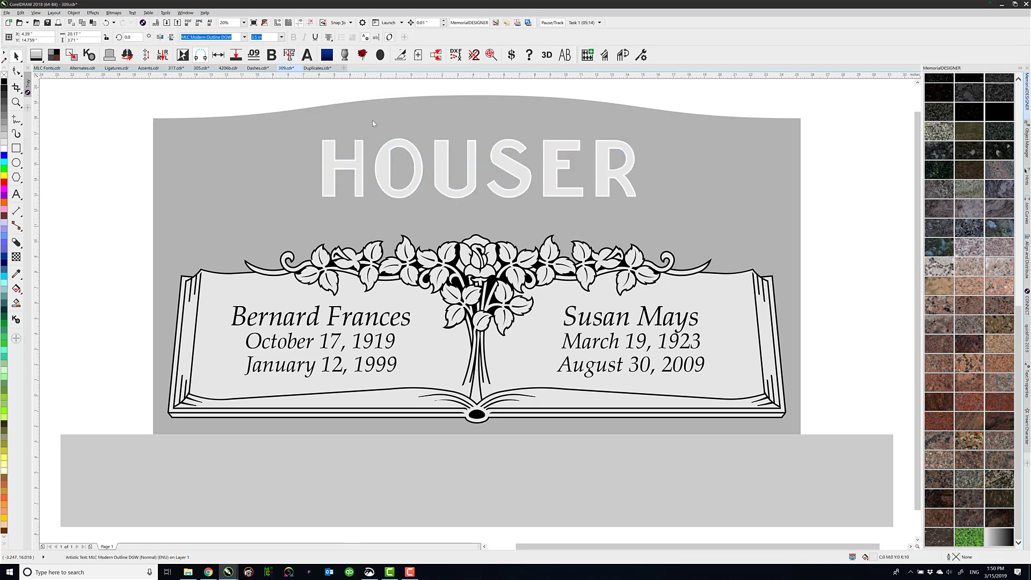
{"action": "left_click", "coordinate": [314, 100]}
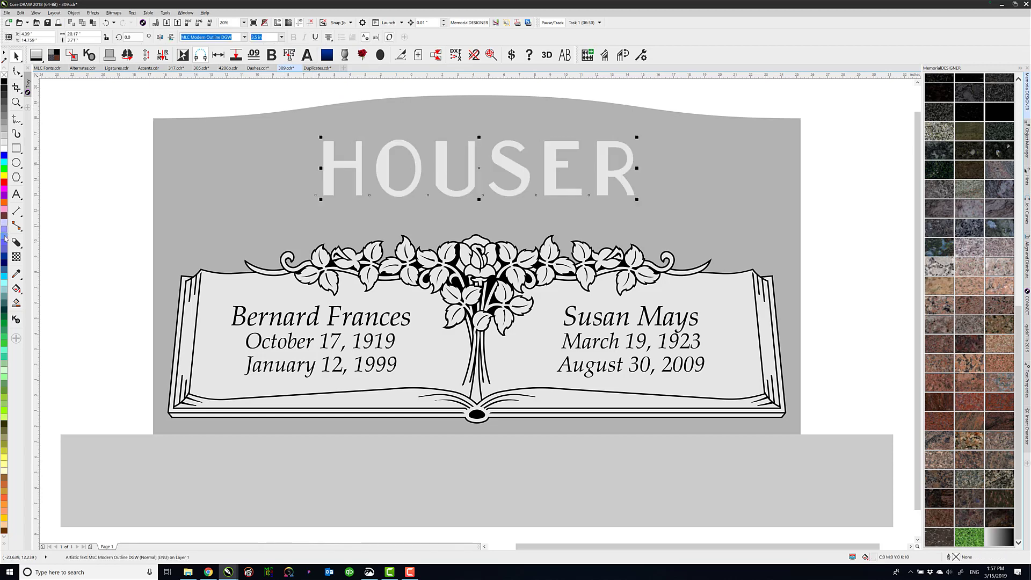
Add a block shadow with 0.18" expansion to the family name, and adjust it to a 0.201" depth and about 328° direction
{"action": "left_click", "coordinate": [17, 243]}
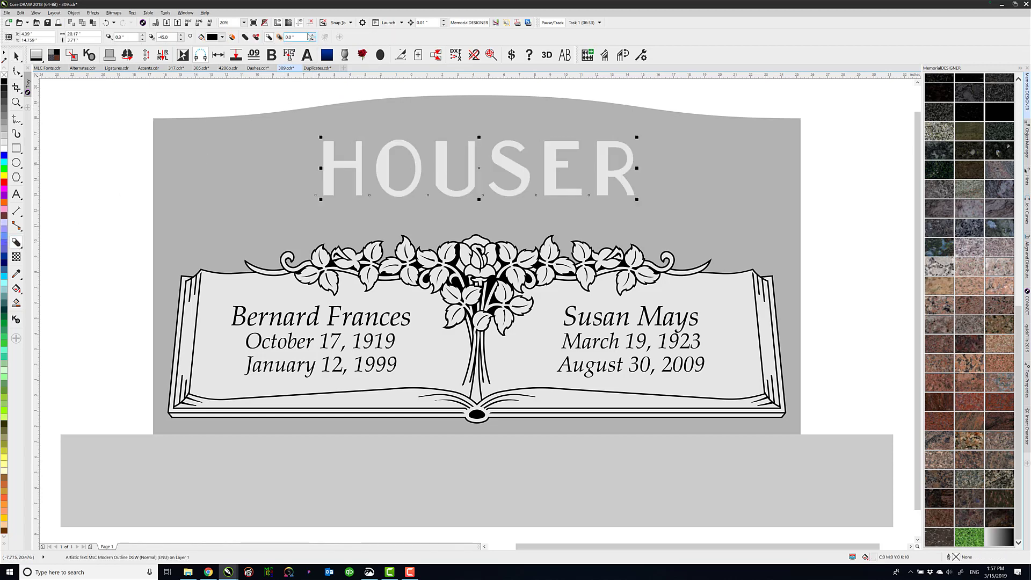
{"action": "type", "text": ".18"}
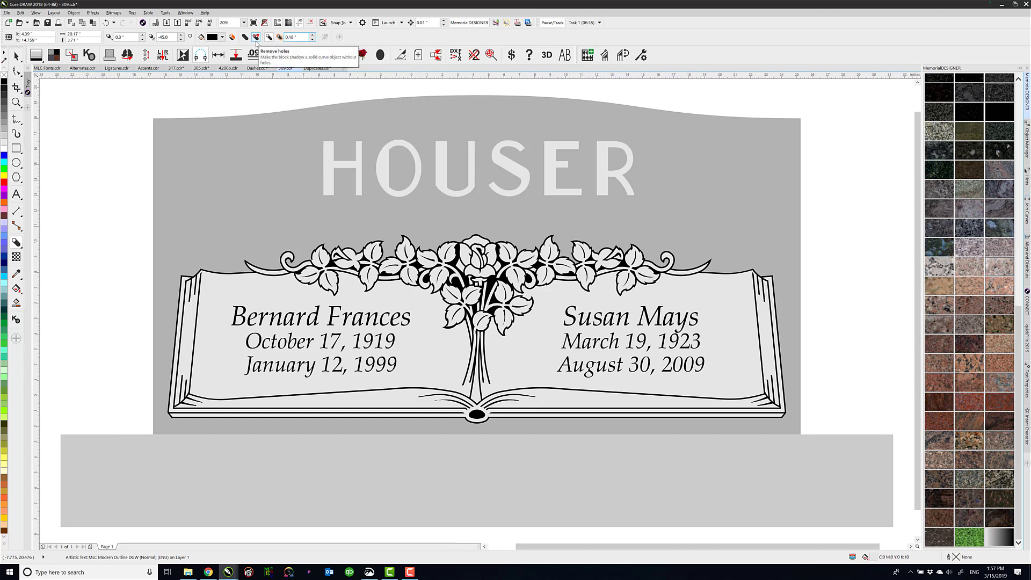
{"action": "left_click", "coordinate": [320, 142]}
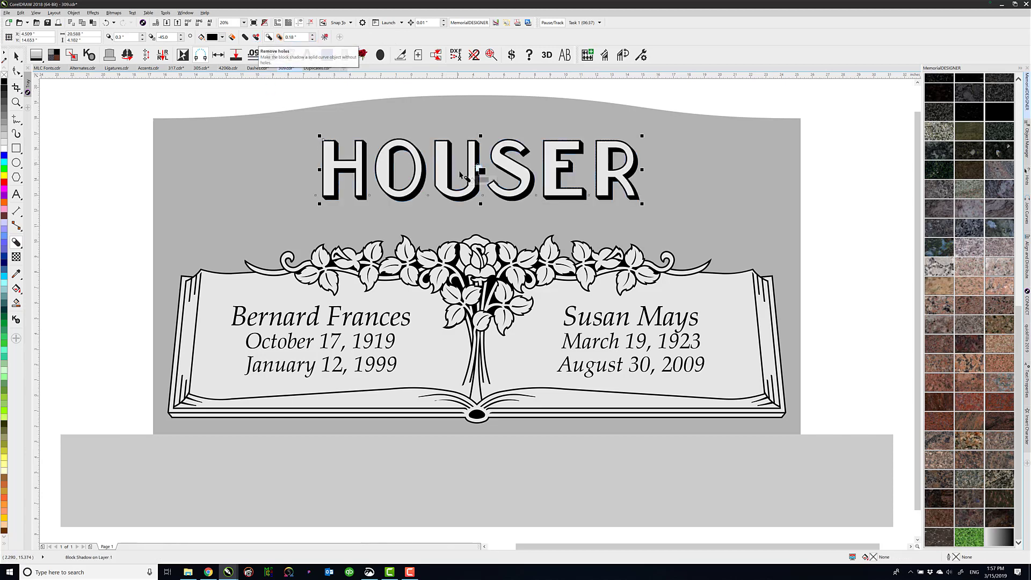
{"action": "scroll", "coordinate": [458, 181], "scroll_direction": "up", "scroll_amount": 1}
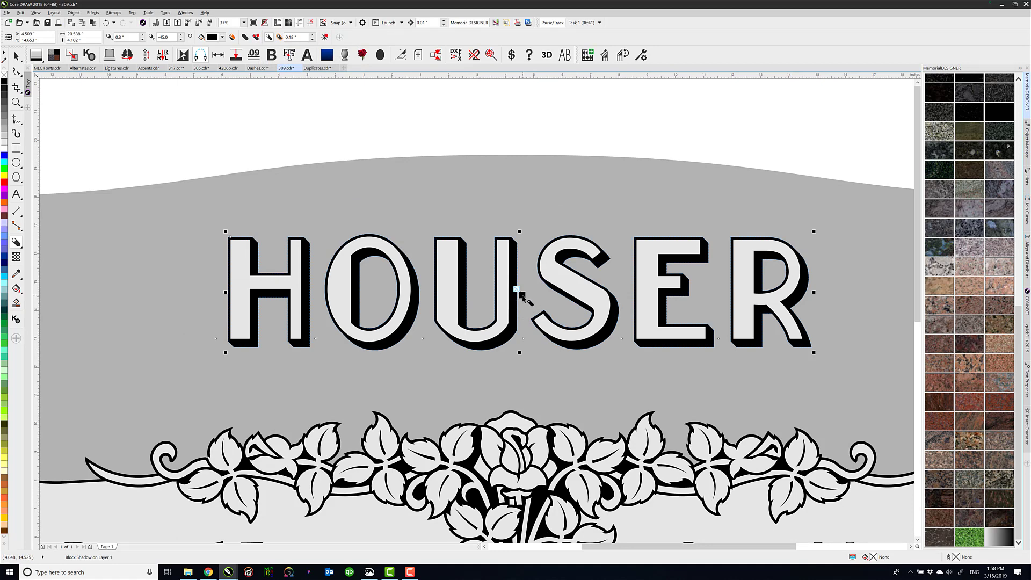
{"action": "mouse_move", "coordinate": [522, 295]}
{"action": "left_mouse_down"}
{"action": "mouse_move", "coordinate": [529, 312]}
{"action": "mouse_move", "coordinate": [524, 296]}
{"action": "left_mouse_up"}
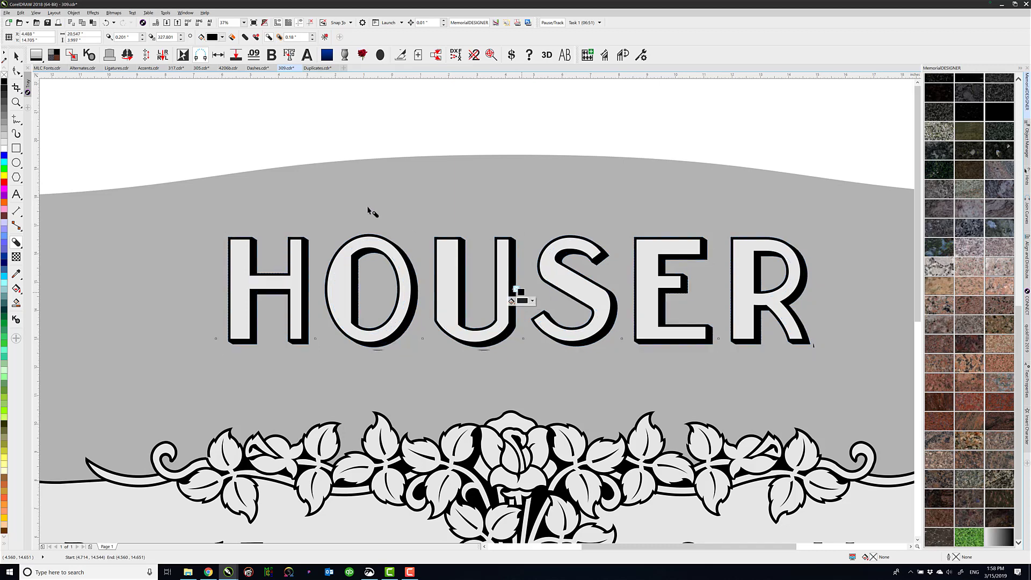
Inspect the contours of the family name and its block shadow in wireframe view, and return to the normal view
{"action": "left_click", "coordinate": [16, 56]}
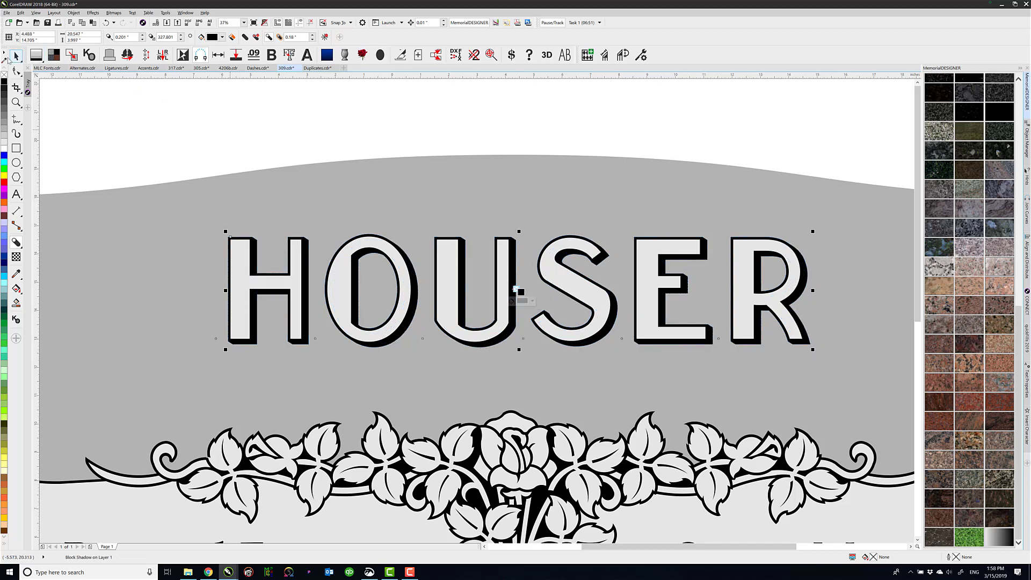
{"action": "left_click", "coordinate": [271, 106]}
{"action": "key", "text": "shift+F9"}
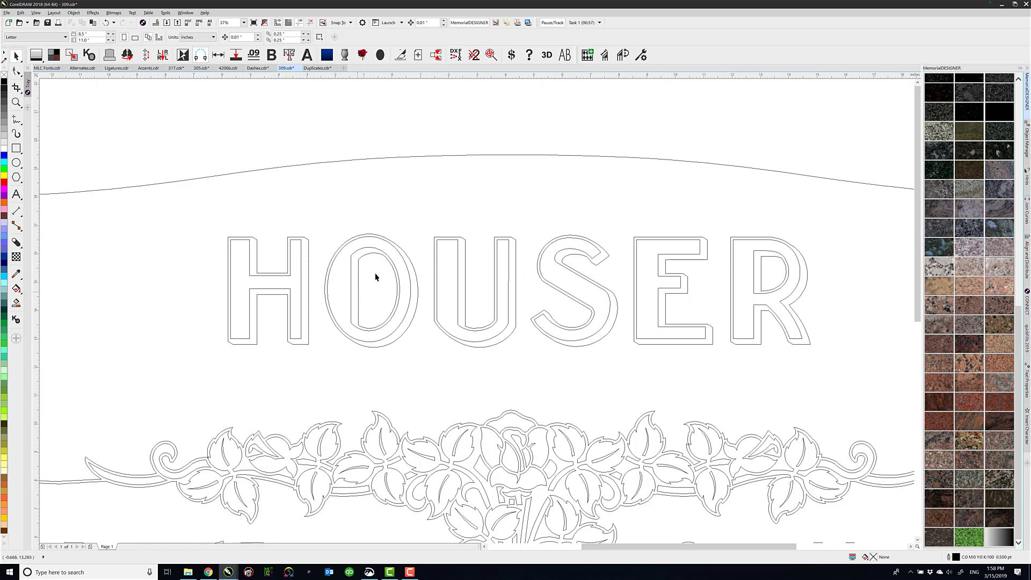
{"action": "key", "text": "shift+F9"}
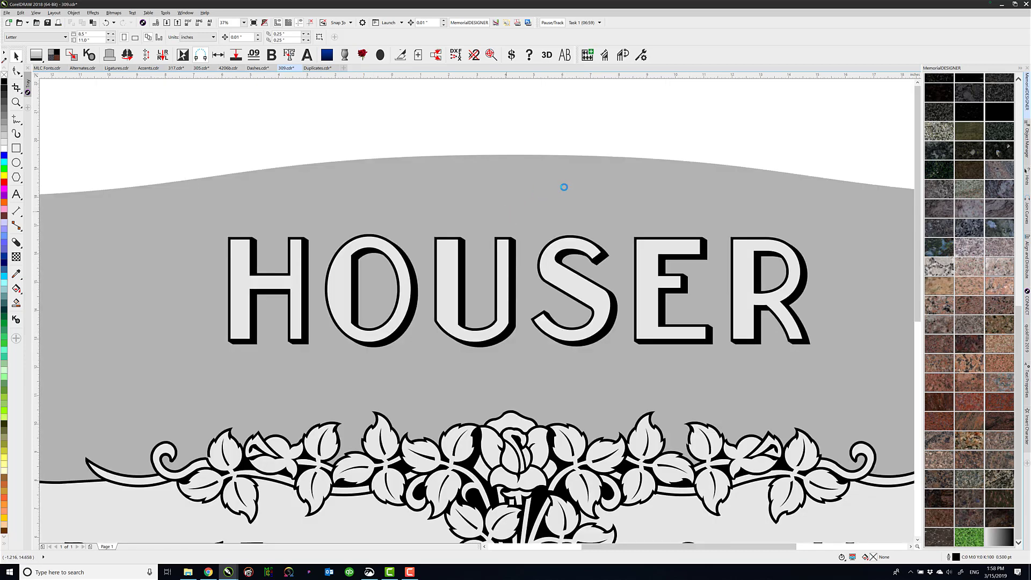
Fill all objects of the monument with the dark blue-grey granite
{"action": "key", "text": "F4"}
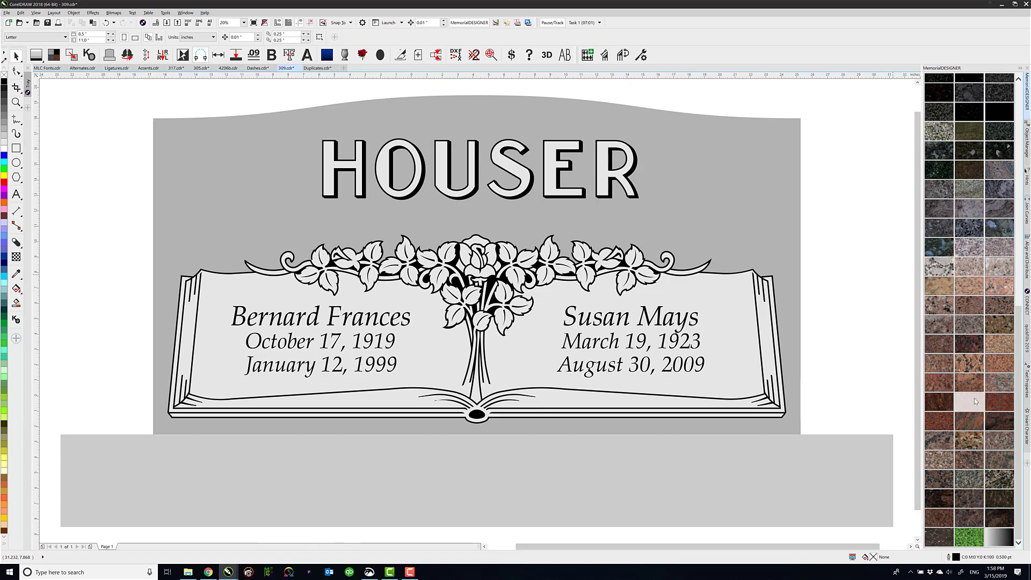
{"action": "left_click", "coordinate": [941, 248]}
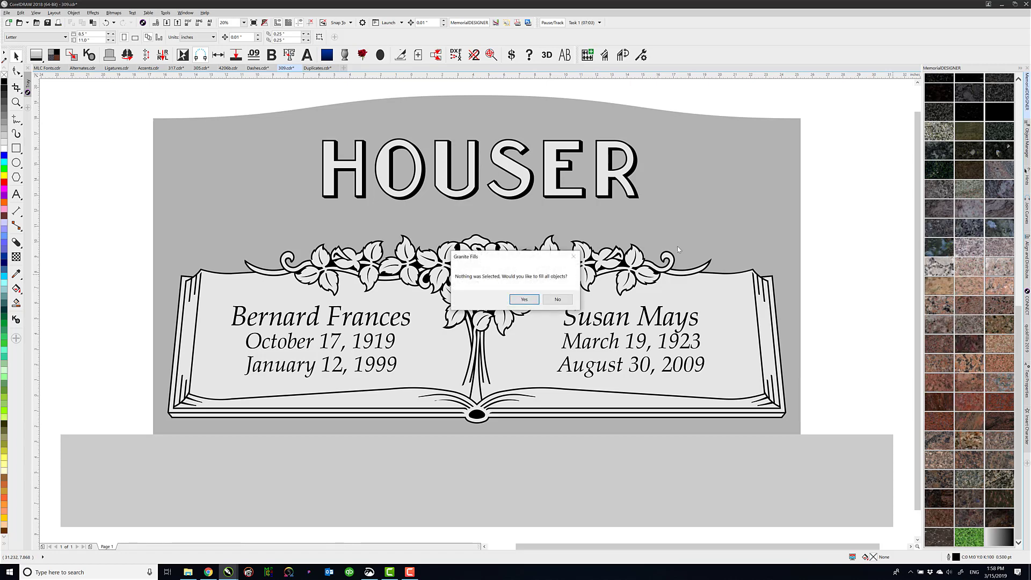
{"action": "left_click", "coordinate": [533, 299]}
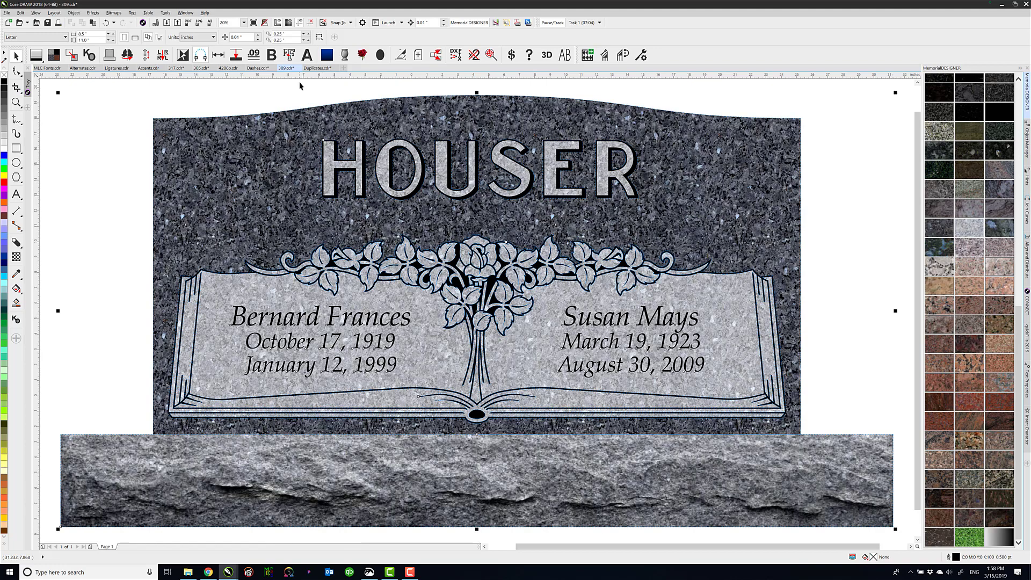
Preview MLC fonts on the family name, and replace the font list's MLC filter with Spacerite
{"action": "left_click", "coordinate": [331, 156]}
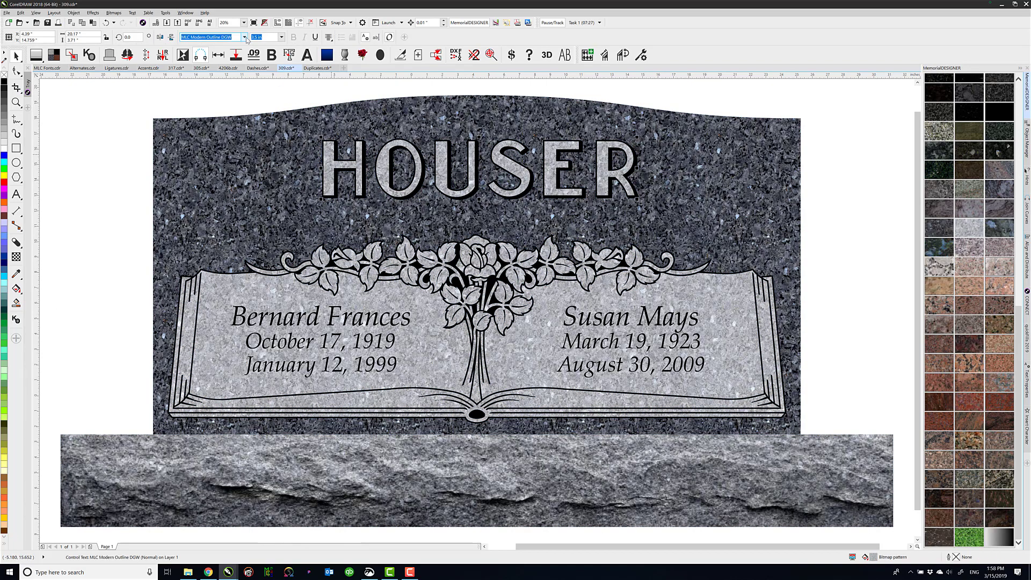
{"action": "left_click", "coordinate": [244, 36]}
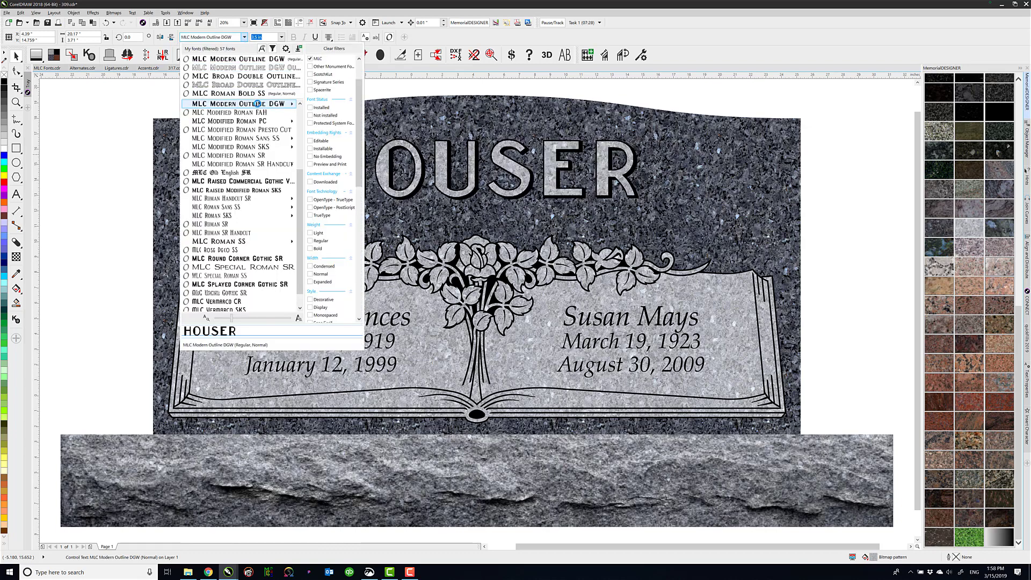
{"action": "mouse_move", "coordinate": [269, 108]}
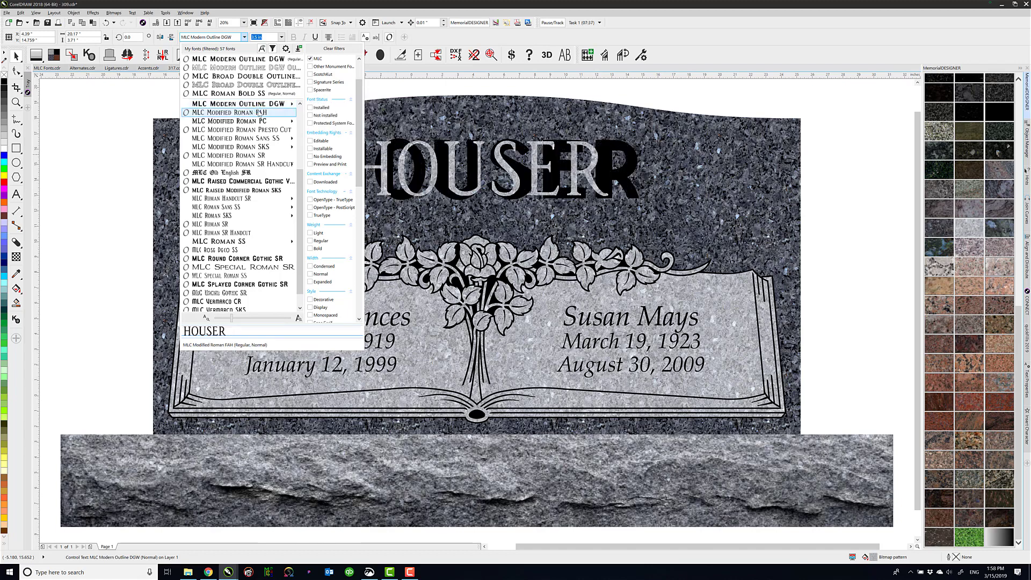
{"action": "left_click_drag", "start_coordinate": [300, 190], "coordinate": [302, 215]}
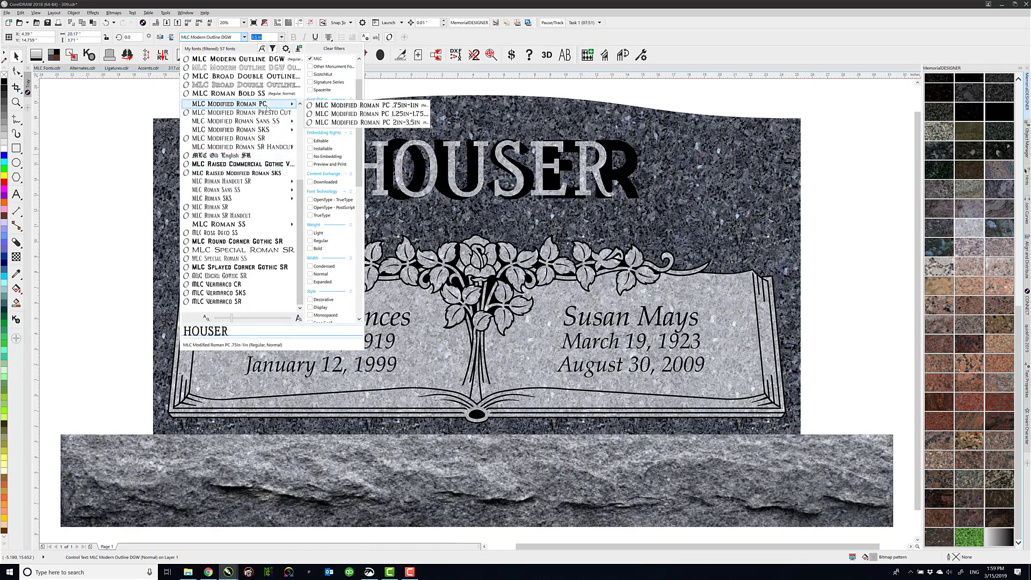
{"action": "left_click", "coordinate": [311, 59]}
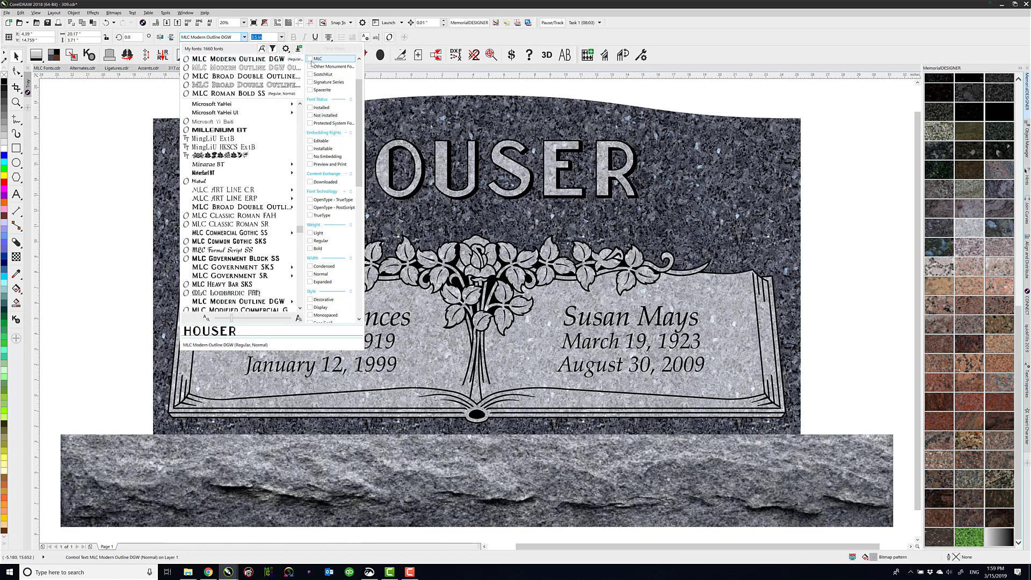
{"action": "left_click", "coordinate": [310, 90]}
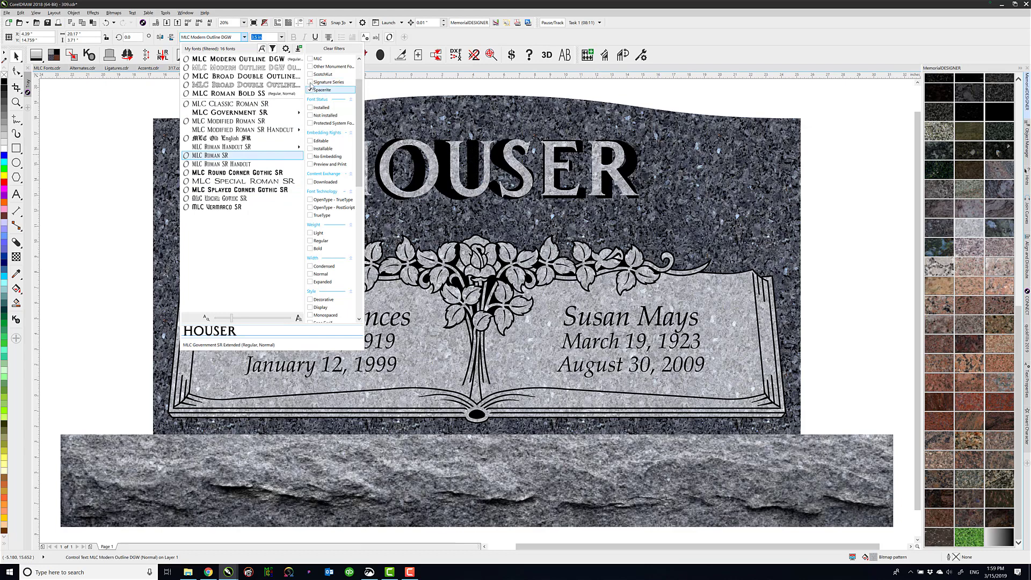
Filter the fonts to the Signature Series and set the family name in MLC Formal Script SS
{"action": "left_click", "coordinate": [310, 82]}
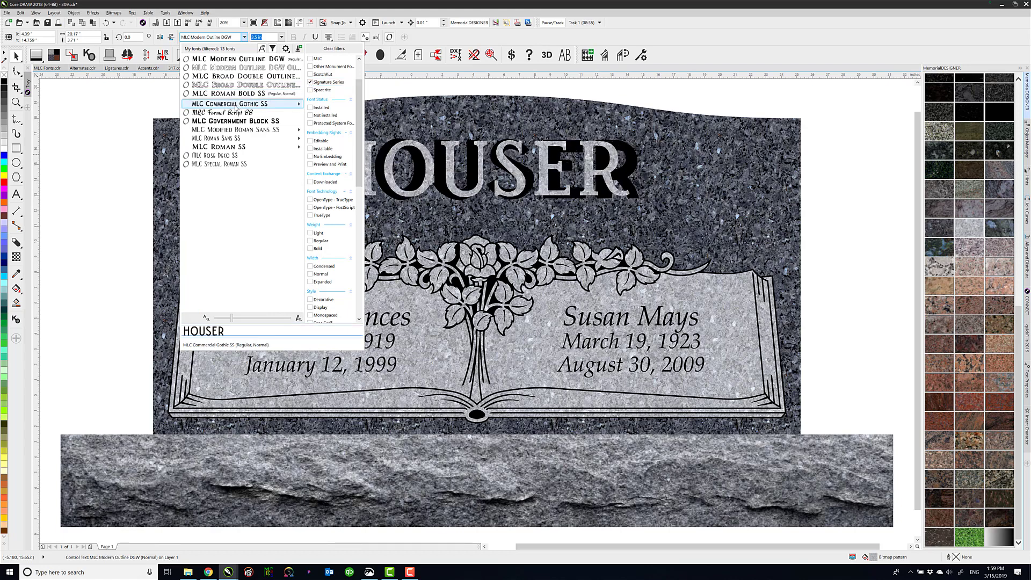
{"action": "mouse_move", "coordinate": [235, 107]}
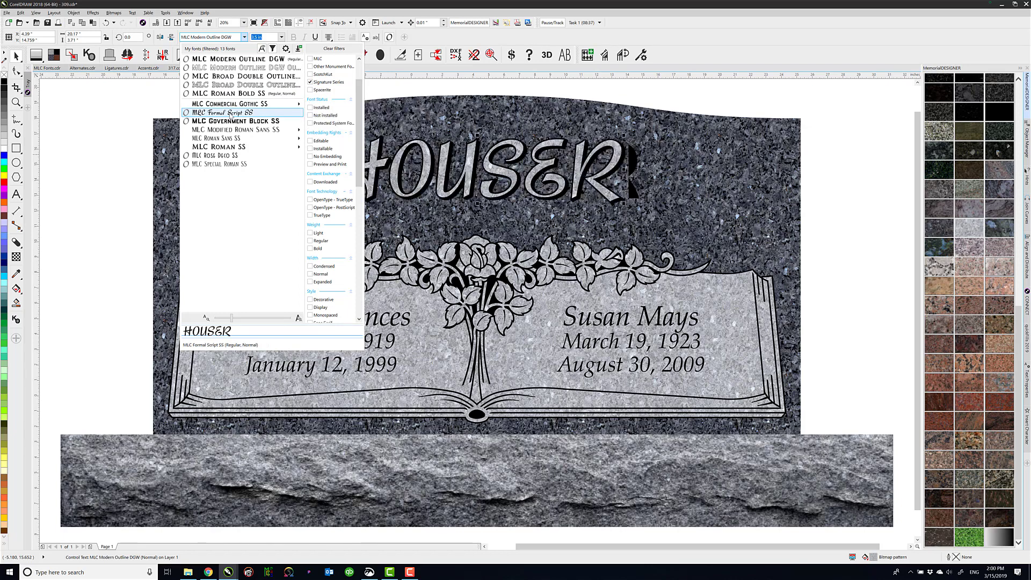
{"action": "left_click", "coordinate": [230, 114]}
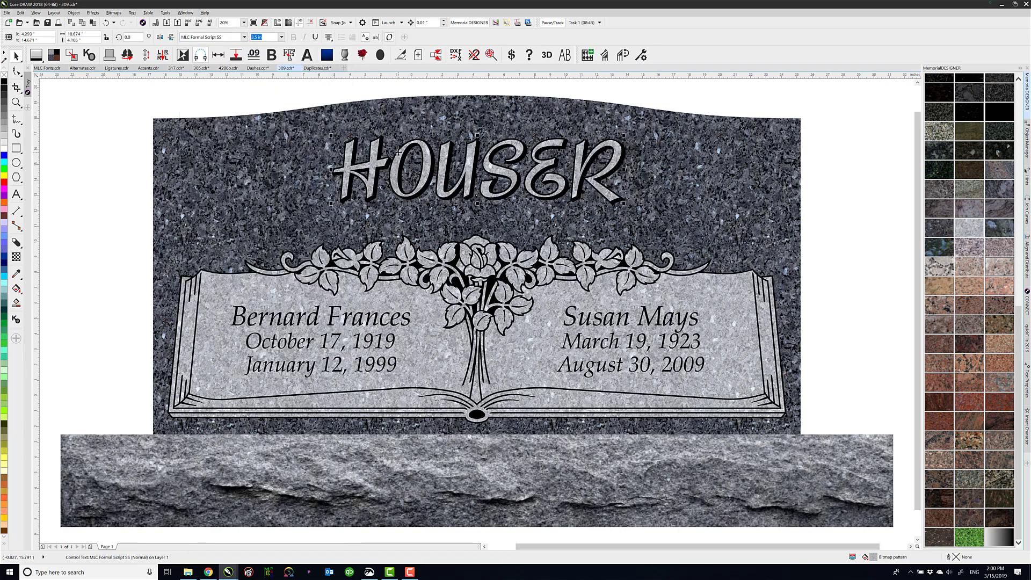
Change the granite fill of all monument objects to reddish brown
{"action": "left_click", "coordinate": [323, 95]}
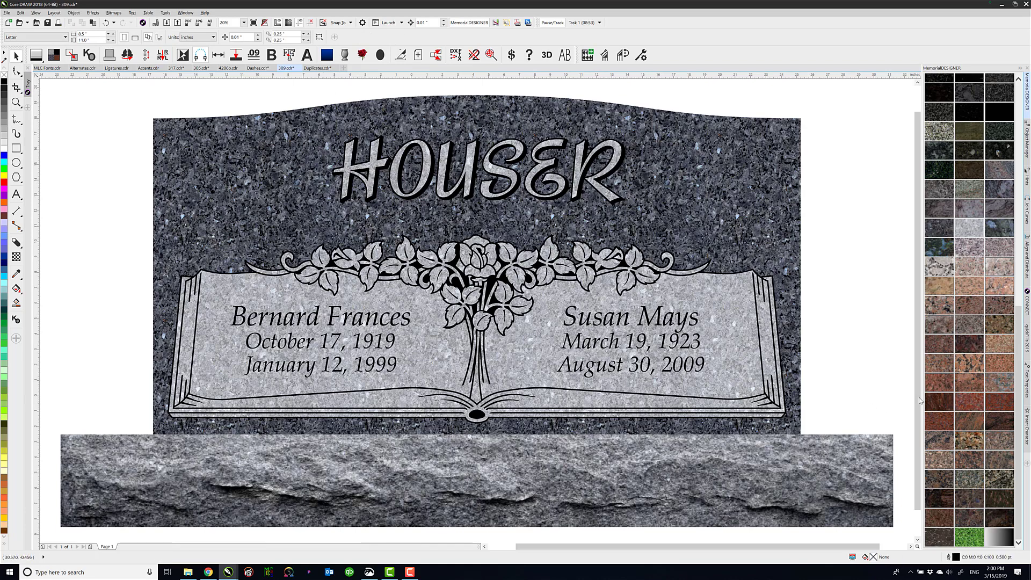
{"action": "left_click", "coordinate": [937, 348]}
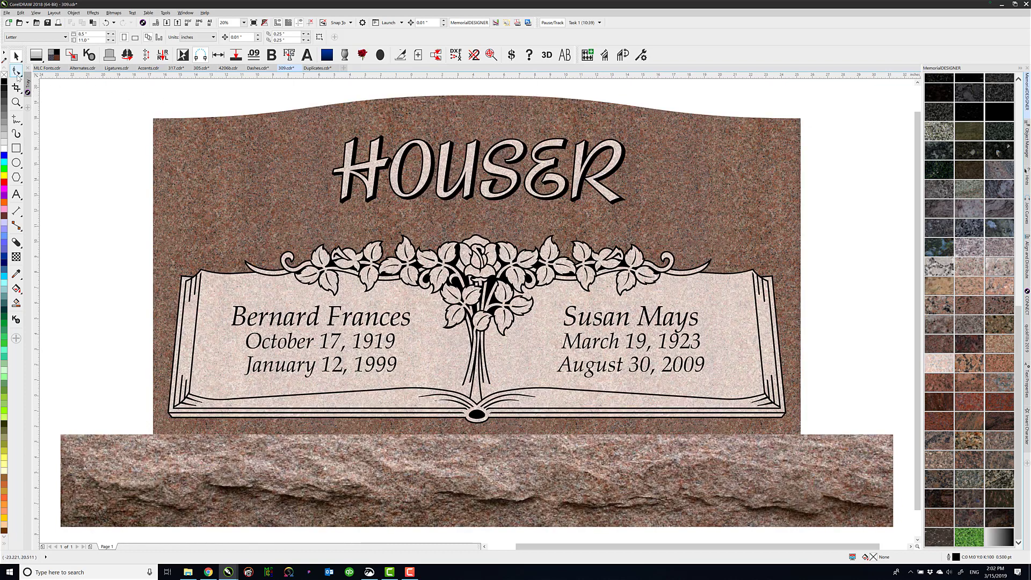
Widen the letter spacing of the family name with the Shape tool
{"action": "left_click", "coordinate": [17, 72]}
{"action": "left_click", "coordinate": [395, 182]}
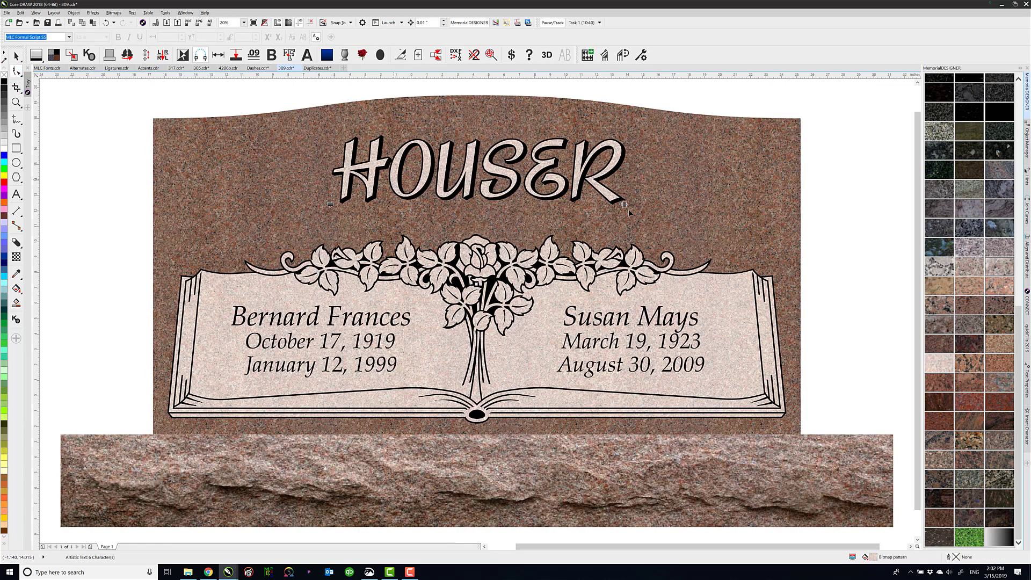
{"action": "left_click_drag", "start_coordinate": [626, 206], "coordinate": [645, 207]}
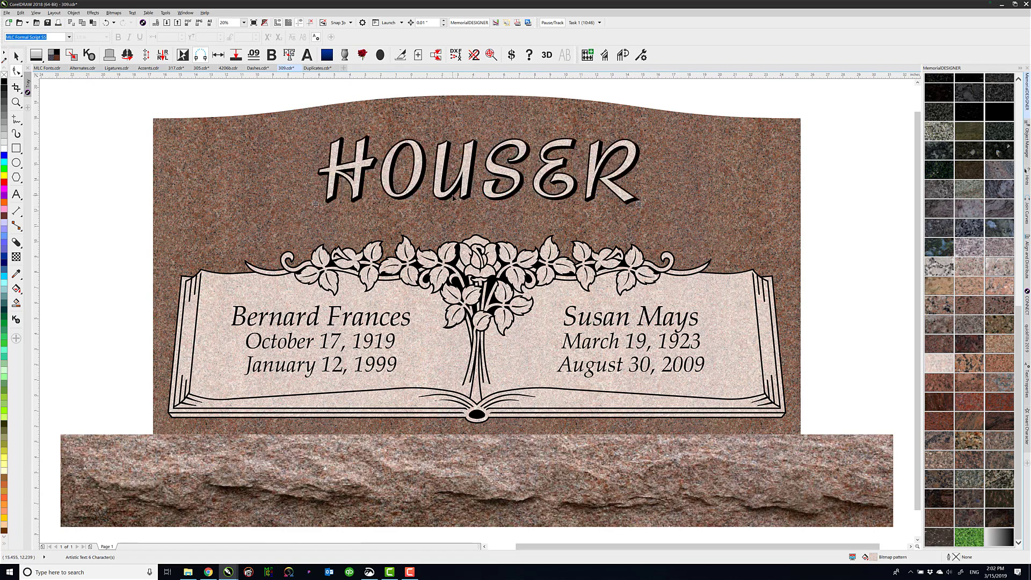
Replace the O in the family name with its Stylistic Alternate glyph, and deselect the text
{"action": "left_click", "coordinate": [18, 195]}
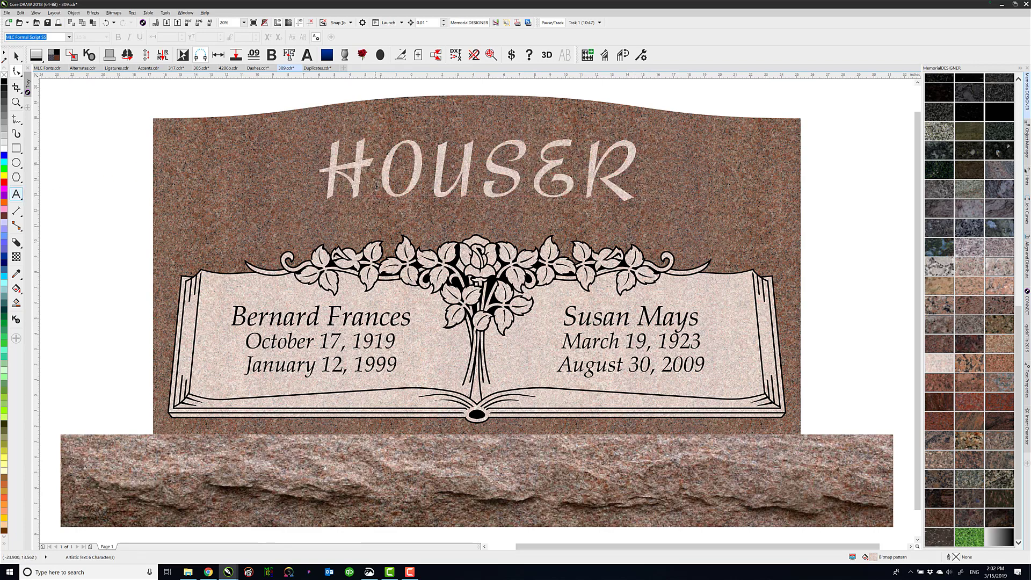
{"action": "left_click_drag", "start_coordinate": [432, 185], "coordinate": [404, 204]}
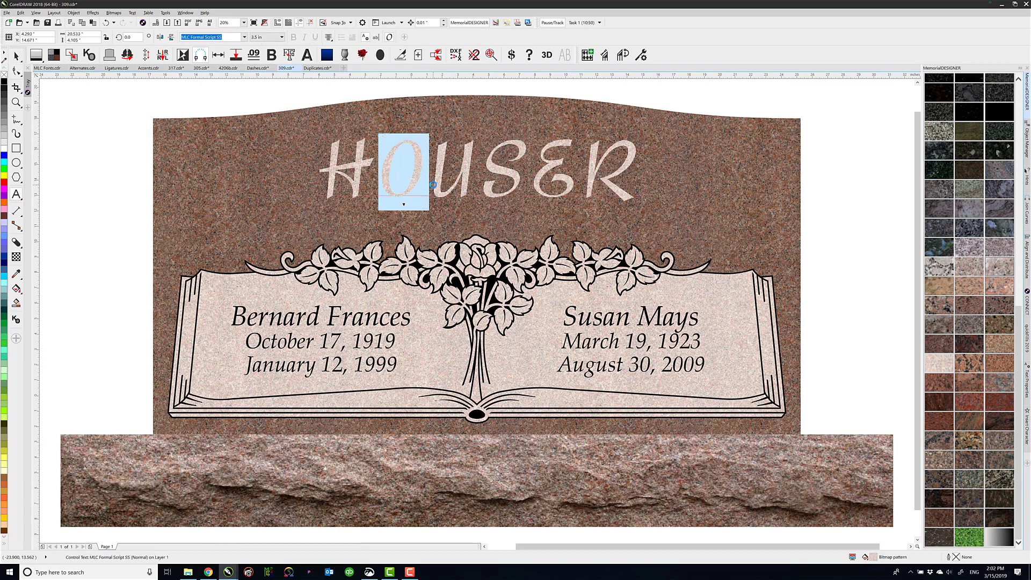
{"action": "left_click", "coordinate": [404, 208]}
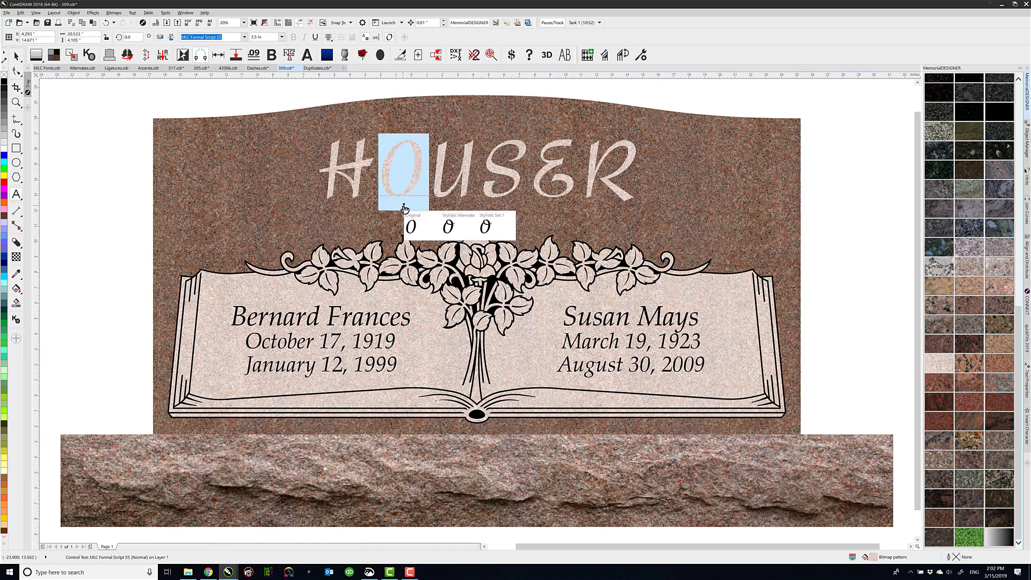
{"action": "left_click", "coordinate": [454, 227]}
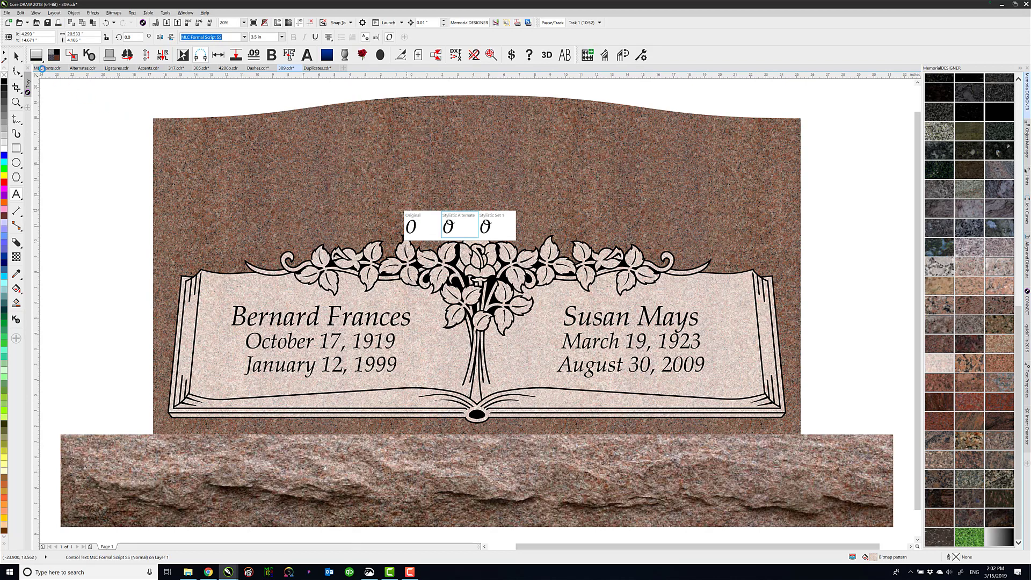
{"action": "left_click", "coordinate": [17, 56]}
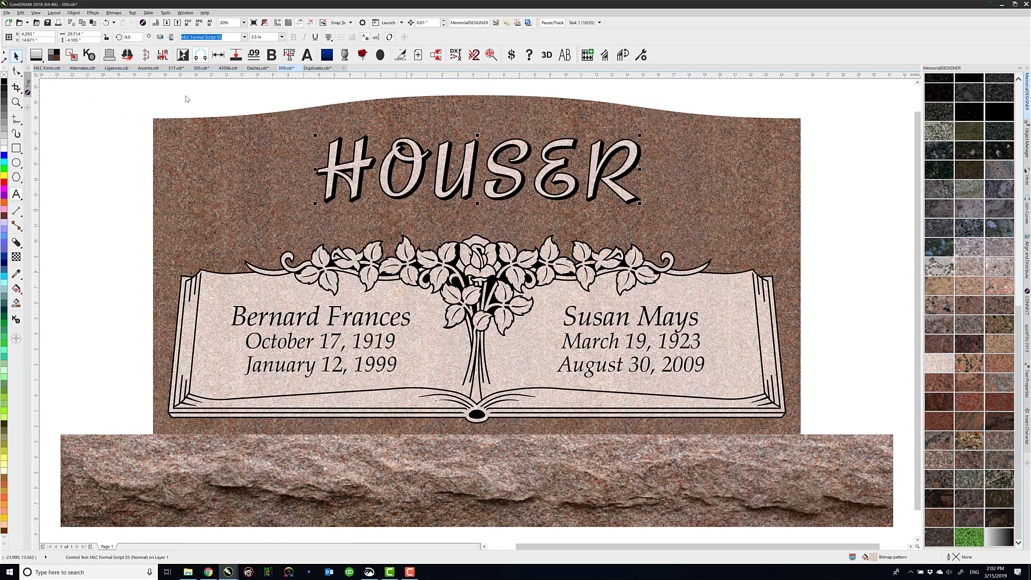
{"action": "left_click", "coordinate": [220, 98]}
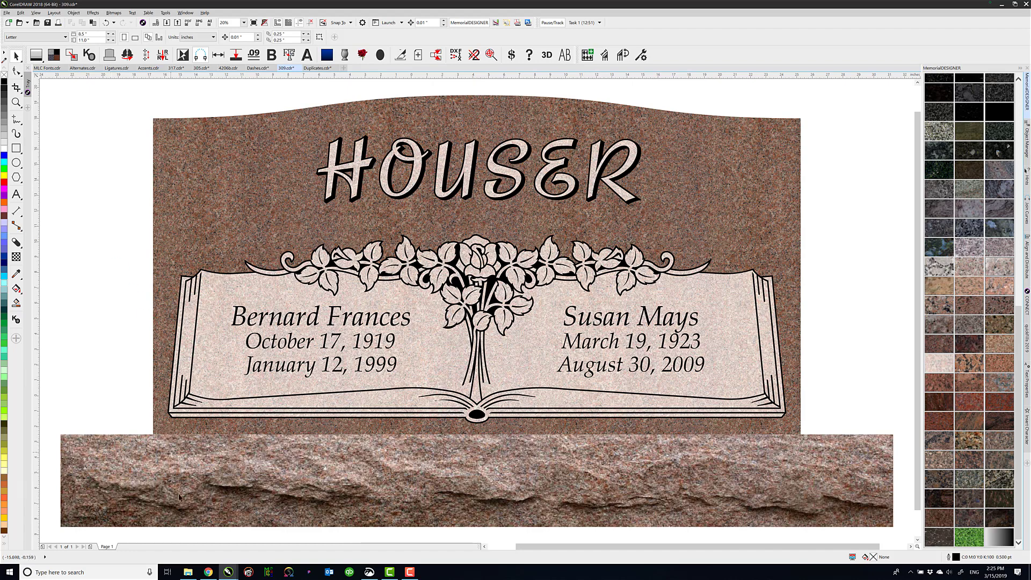
Switch to the browser and look through the products on the MLC website's Font Shop page
{"action": "left_click", "coordinate": [209, 572]}
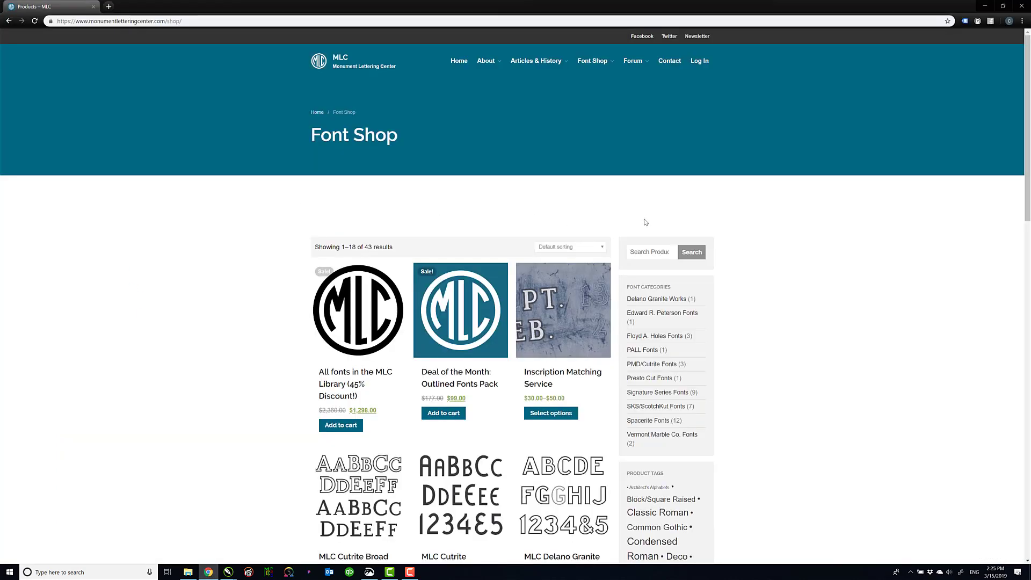
{"action": "scroll", "coordinate": [635, 219], "scroll_direction": "down", "scroll_amount": 3}
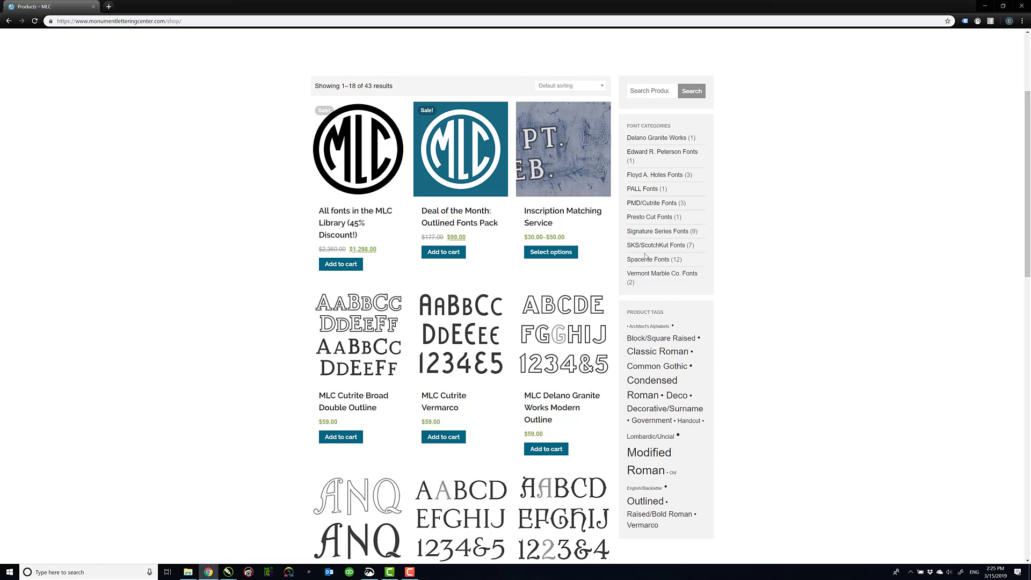
{"action": "scroll", "coordinate": [652, 340], "scroll_direction": "down", "scroll_amount": 3}
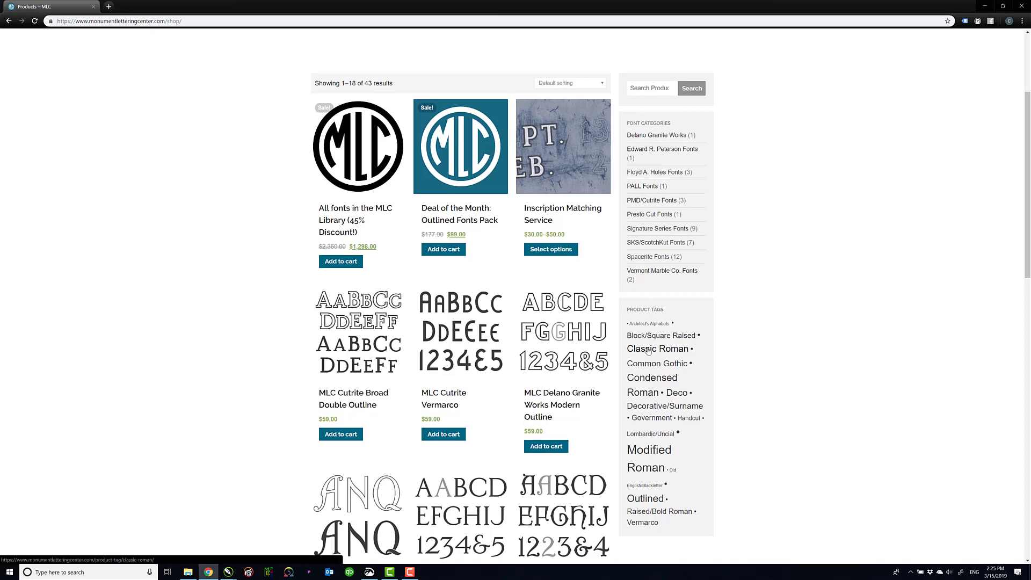
{"action": "scroll", "coordinate": [648, 349], "scroll_direction": "down", "scroll_amount": 6}
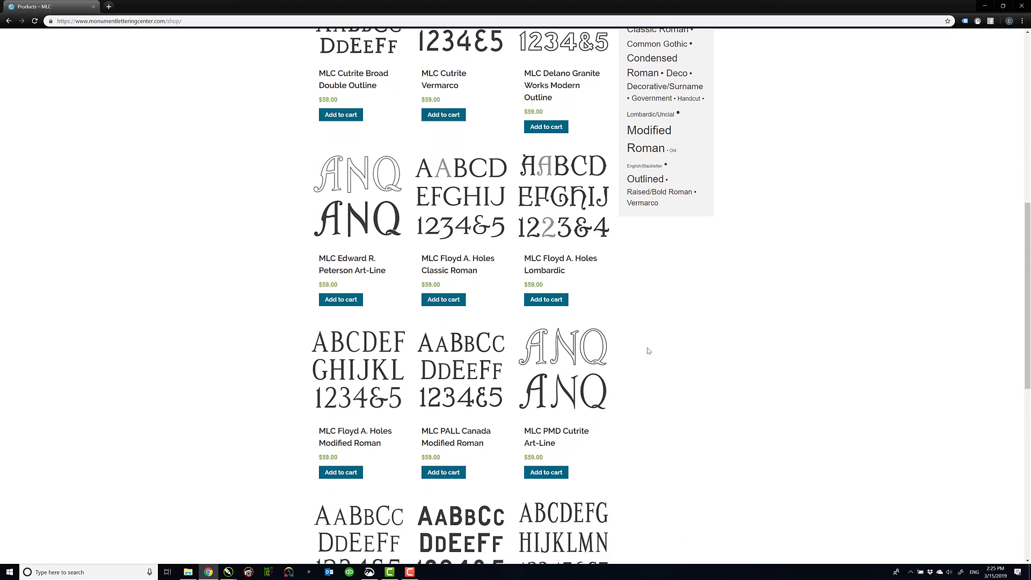
{"action": "scroll", "coordinate": [649, 351], "scroll_direction": "down", "scroll_amount": 3}
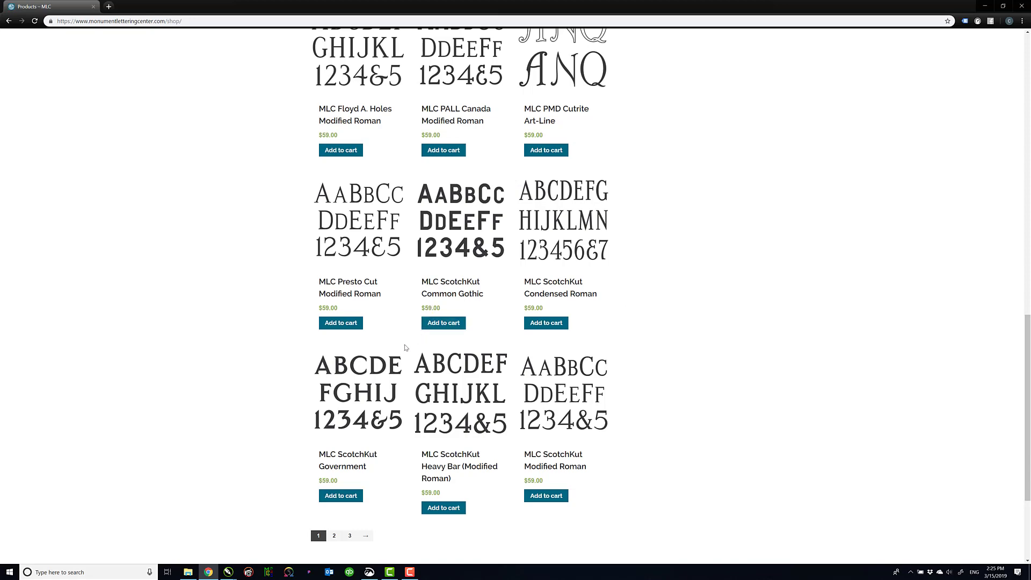
{"action": "scroll", "coordinate": [405, 348], "scroll_direction": "up", "scroll_amount": 6}
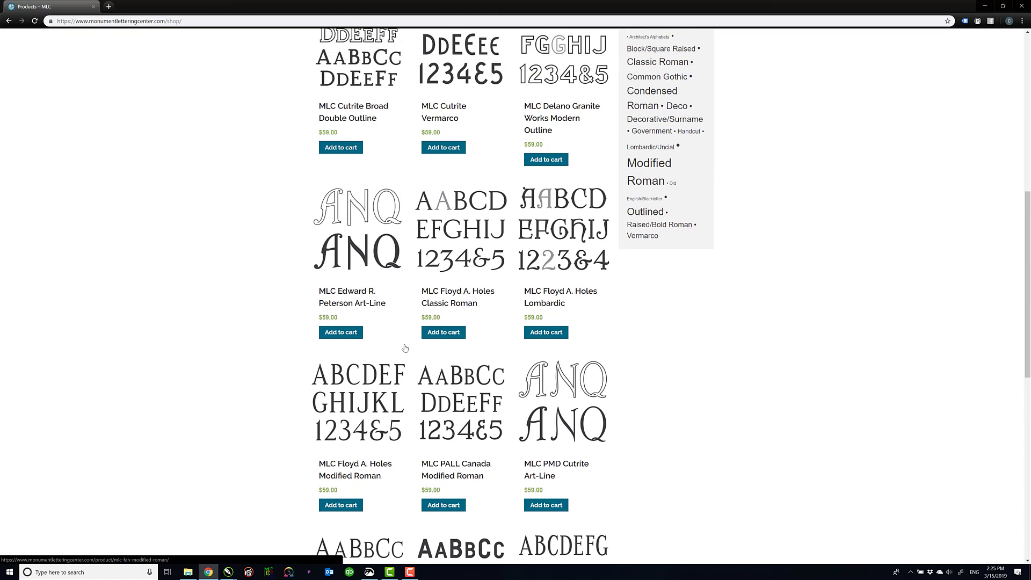
{"action": "scroll", "coordinate": [405, 348], "scroll_direction": "up", "scroll_amount": 5}
{"action": "scroll", "coordinate": [405, 349], "scroll_direction": "up", "scroll_amount": 4}
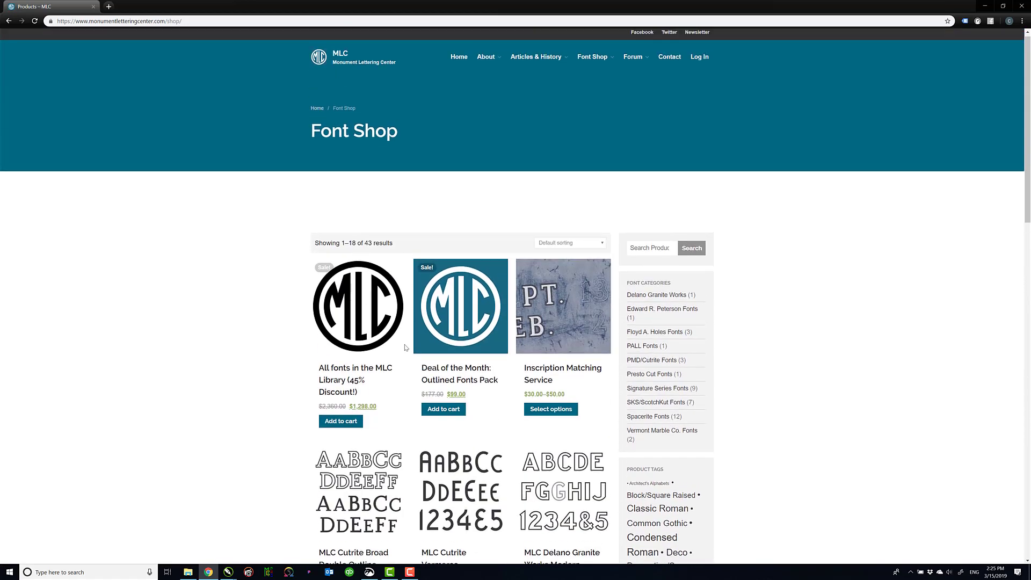